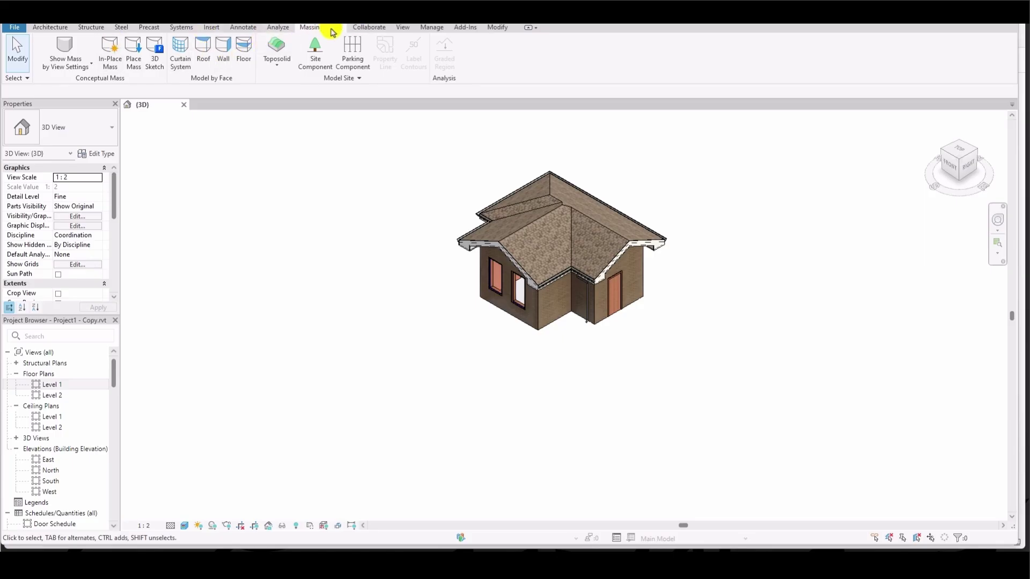
# Step: Try to create a toposolid from a sketch in the 3D view
pyautogui.click(276, 62)
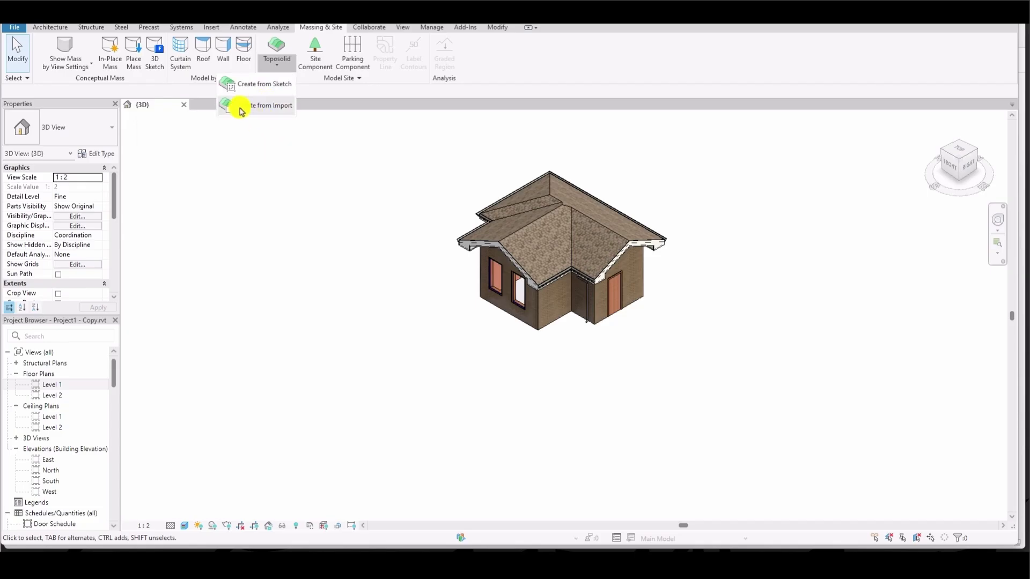
pyautogui.click(267, 89)
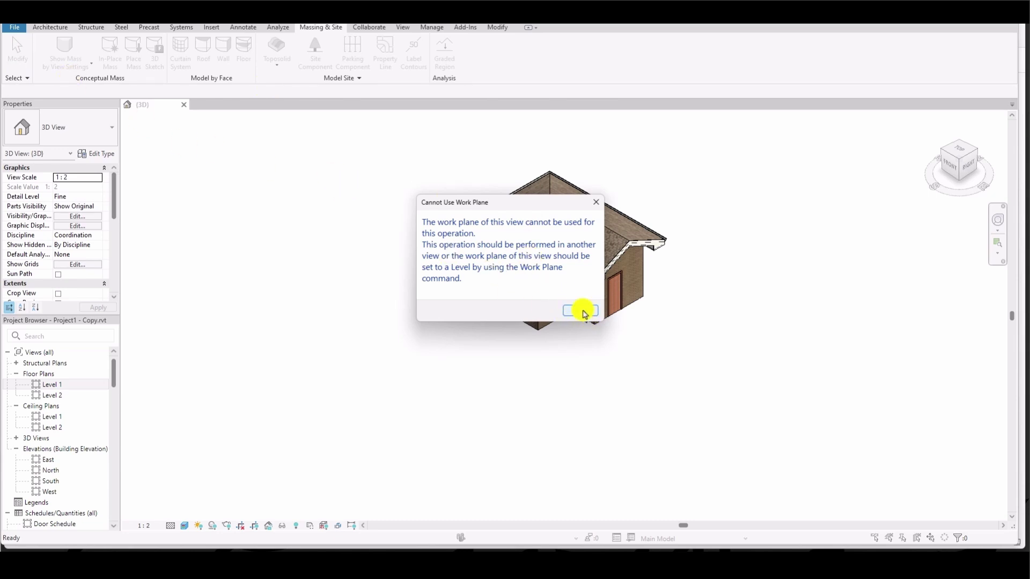
pyautogui.click(583, 312)
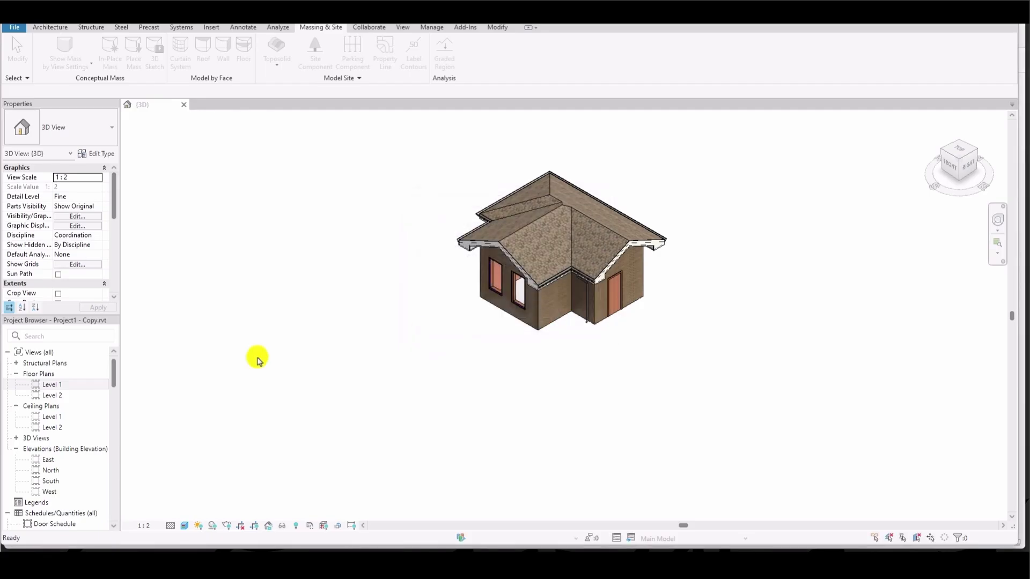
# Step: Open the Level 1 floor plan and bring the house outline into view
pyautogui.doubleClick(49, 386)
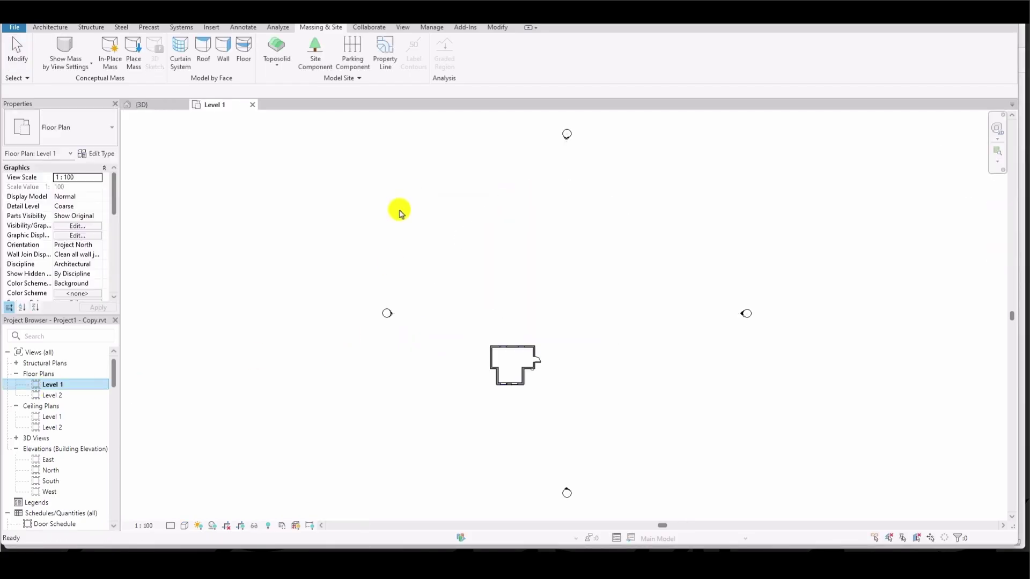
pyautogui.scroll(2, 516, 393)
pyautogui.moveTo(516, 393); pyautogui.dragTo(469, 337, button='middle')
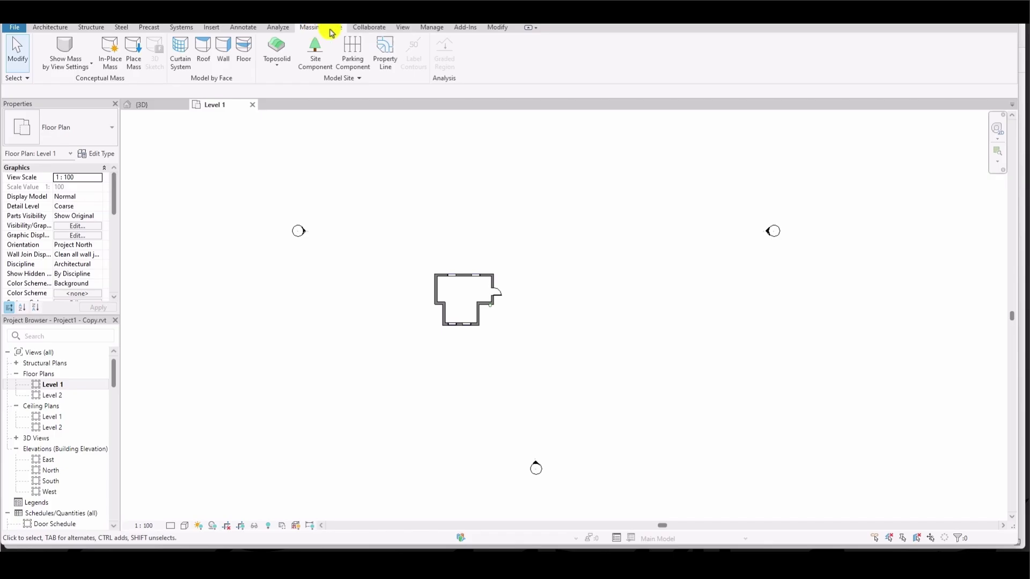
# Step: Create a toposolid from a sketched rectangular boundary around the house, about 416 m² in area
pyautogui.click(278, 65)
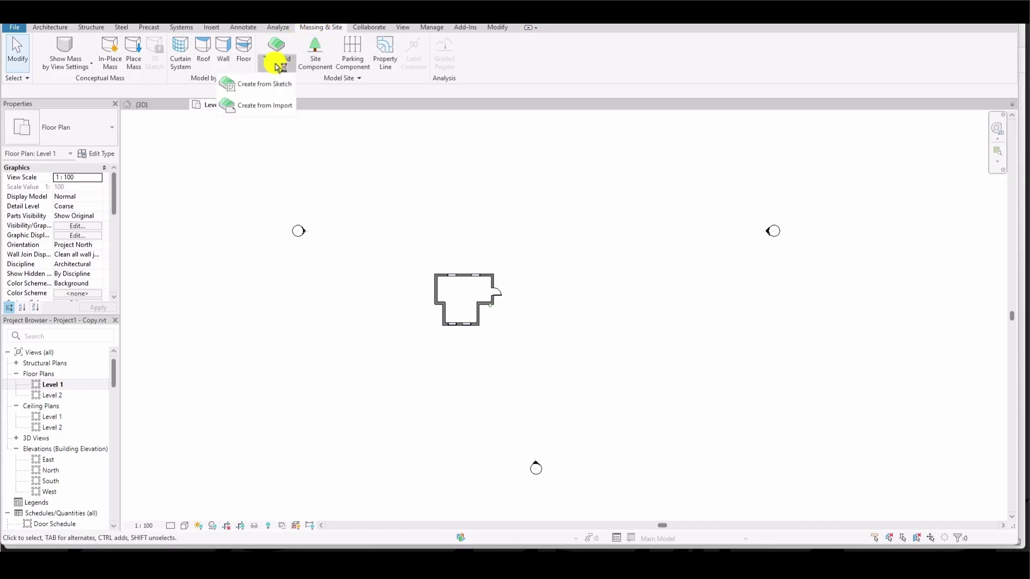
pyautogui.click(265, 84)
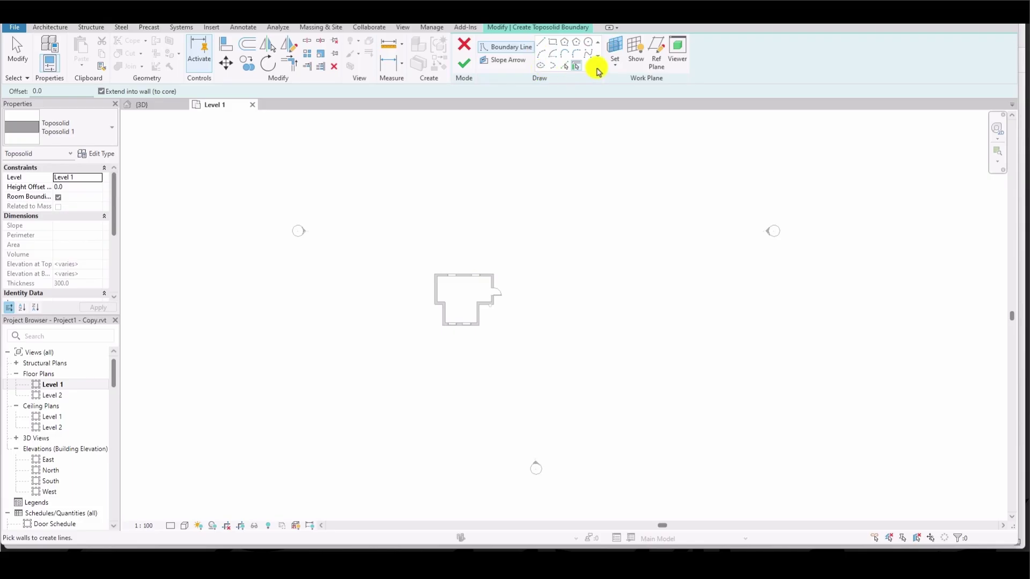
pyautogui.click(552, 43)
pyautogui.click(386, 237)
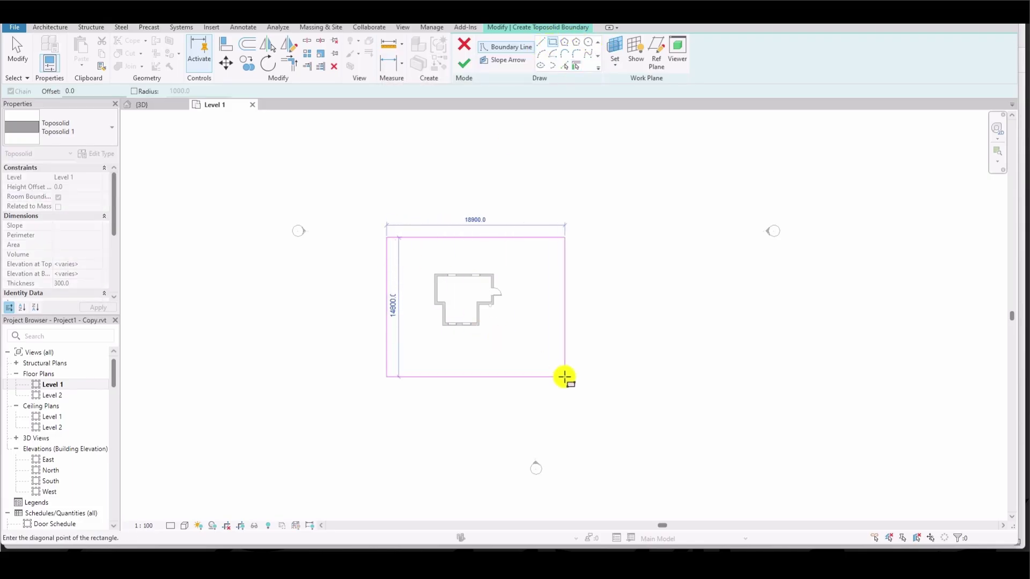
pyautogui.click(619, 397)
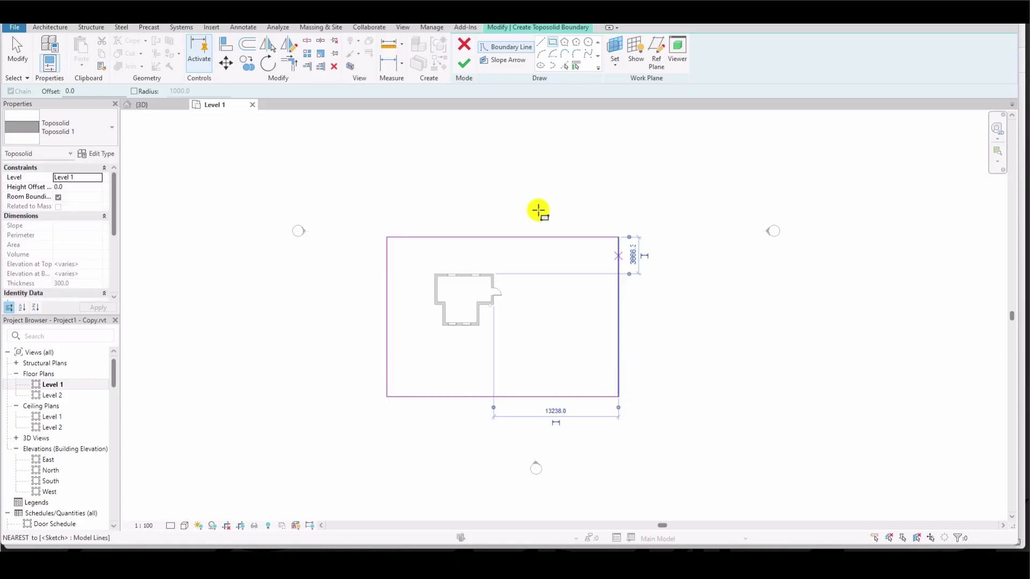
pyautogui.click(465, 63)
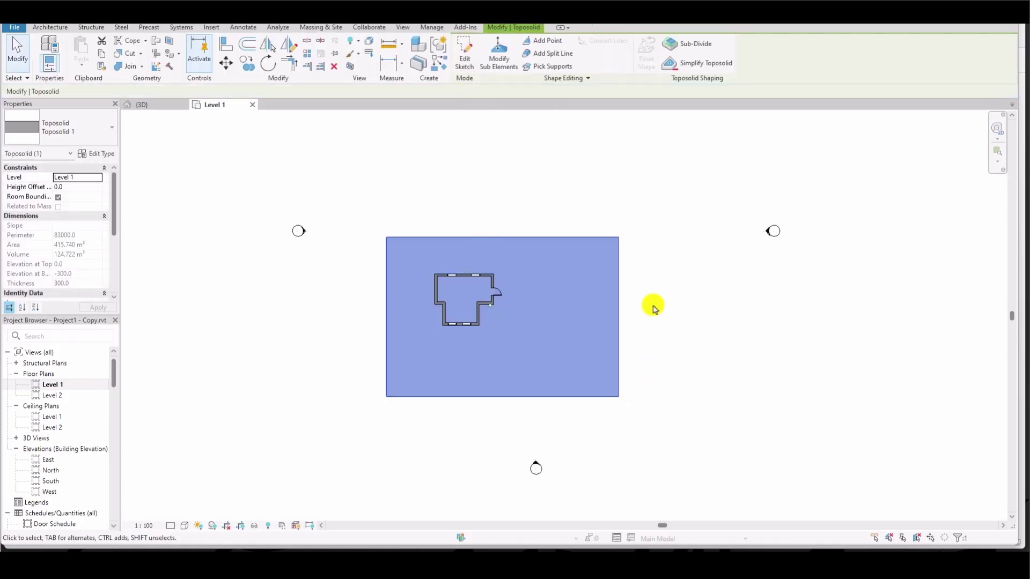
# Step: Examine the new toposolid beneath the house in the 3D view
pyautogui.click(135, 105)
pyautogui.scroll(-2, 387, 194)
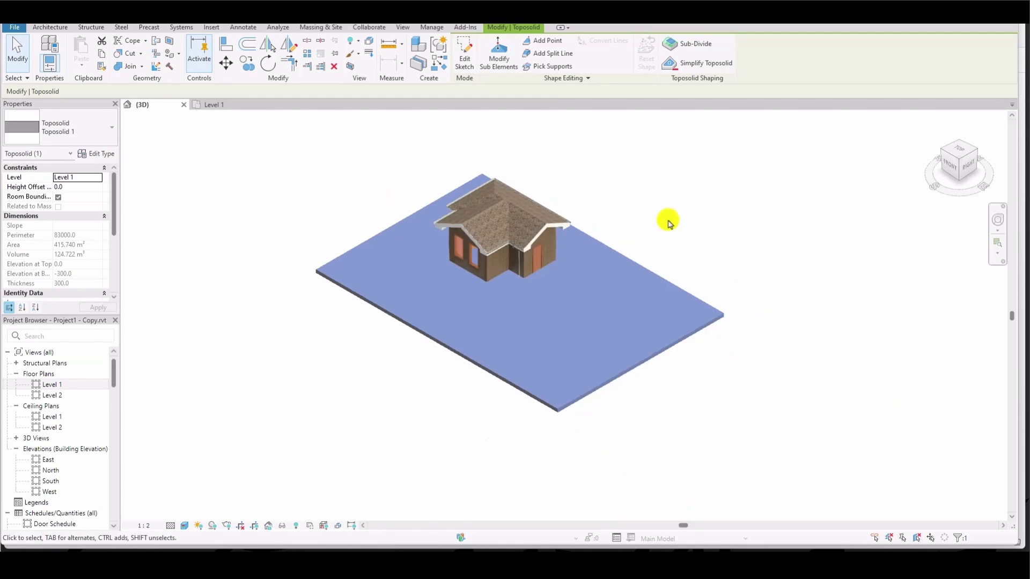
pyautogui.click(677, 219)
pyautogui.scroll(2, 561, 334)
pyautogui.scroll(2, 571, 326)
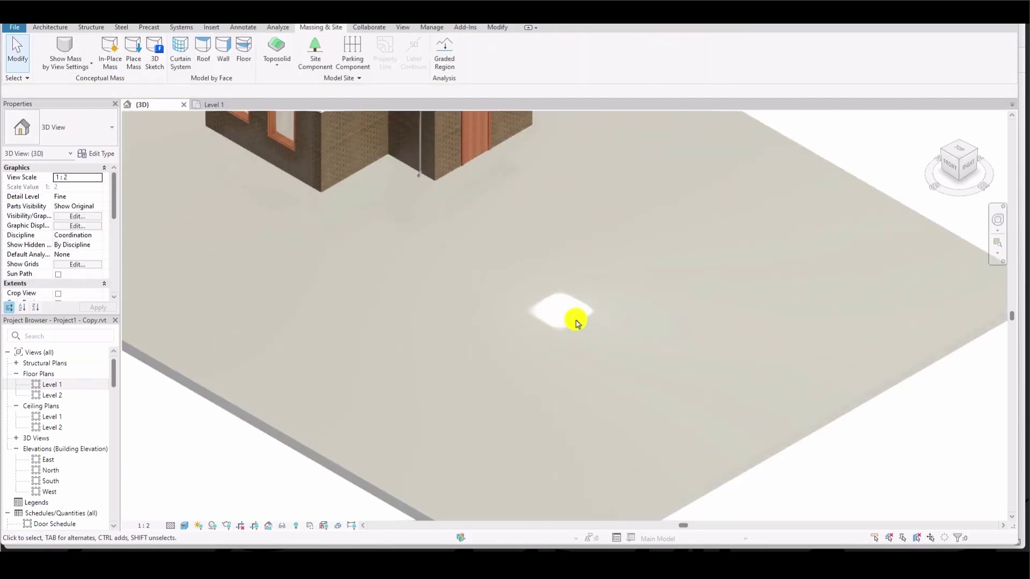
pyautogui.scroll(-2, 572, 326)
# Step: Duplicate the site toposolid's type under the name Toposolid Site
pyautogui.click(412, 368)
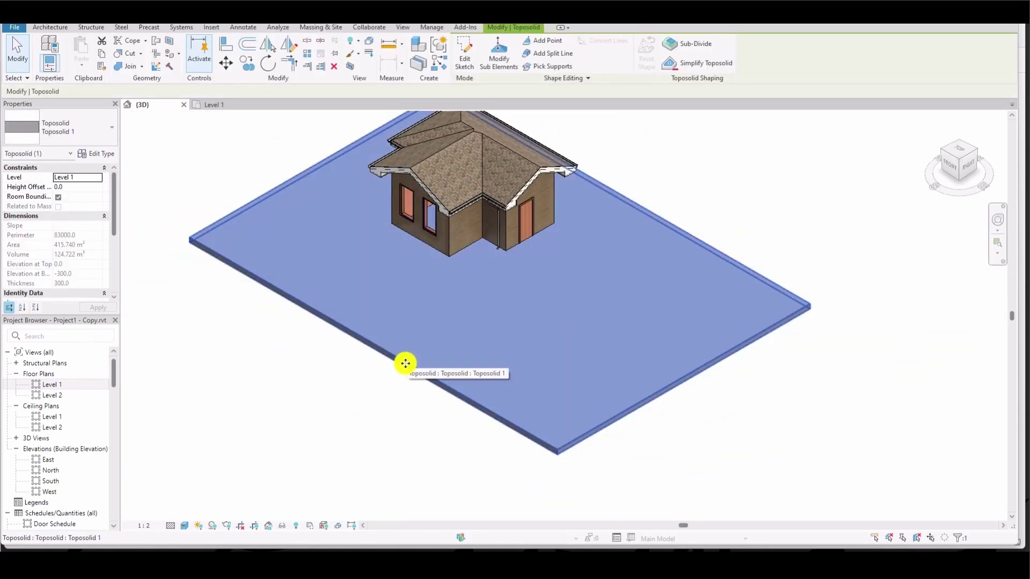
pyautogui.click(87, 156)
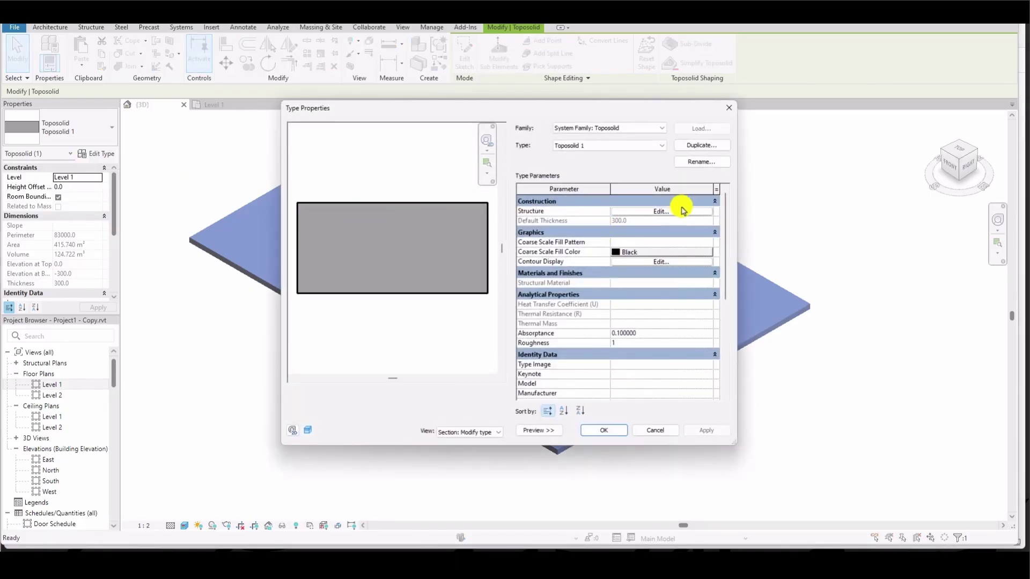
pyautogui.click(701, 145)
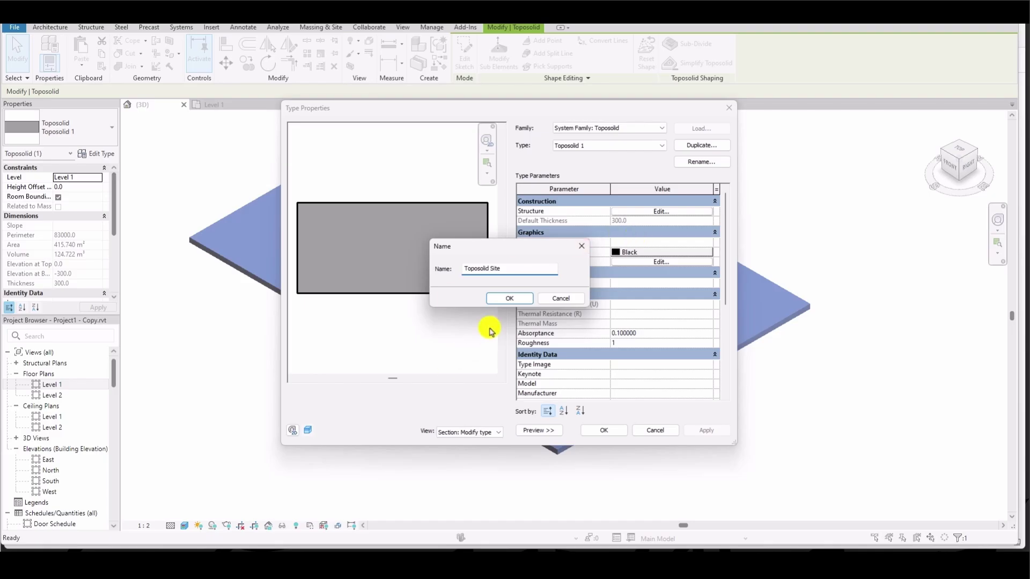
pyautogui.click(521, 297)
# Step: Insert a new structure layer above the existing one in the Toposolid Site assembly
pyautogui.click(657, 211)
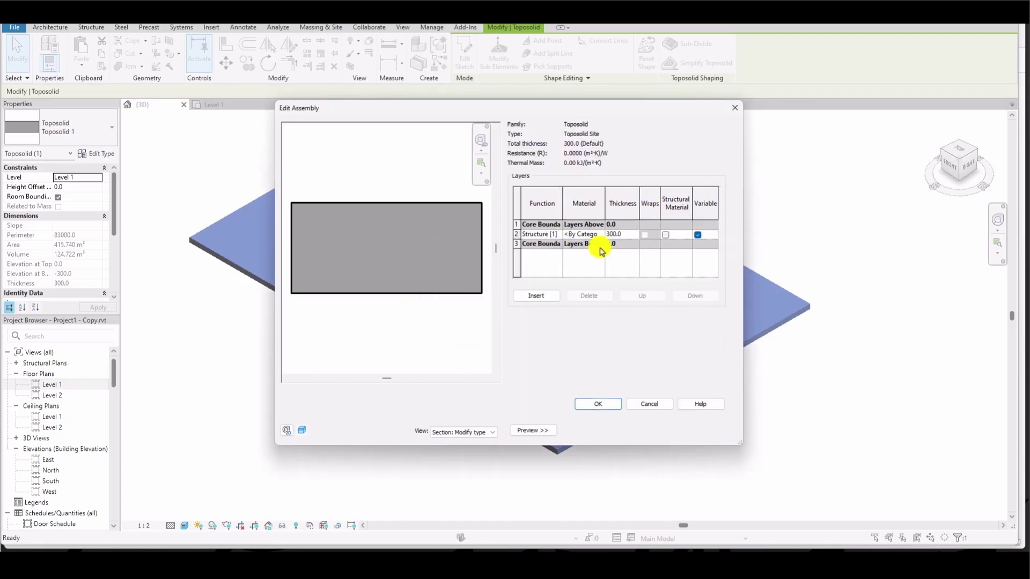
pyautogui.click(547, 297)
pyautogui.click(647, 295)
# Step: Assign the library material Grass to the new upper layer and set its thickness to 150
pyautogui.click(602, 236)
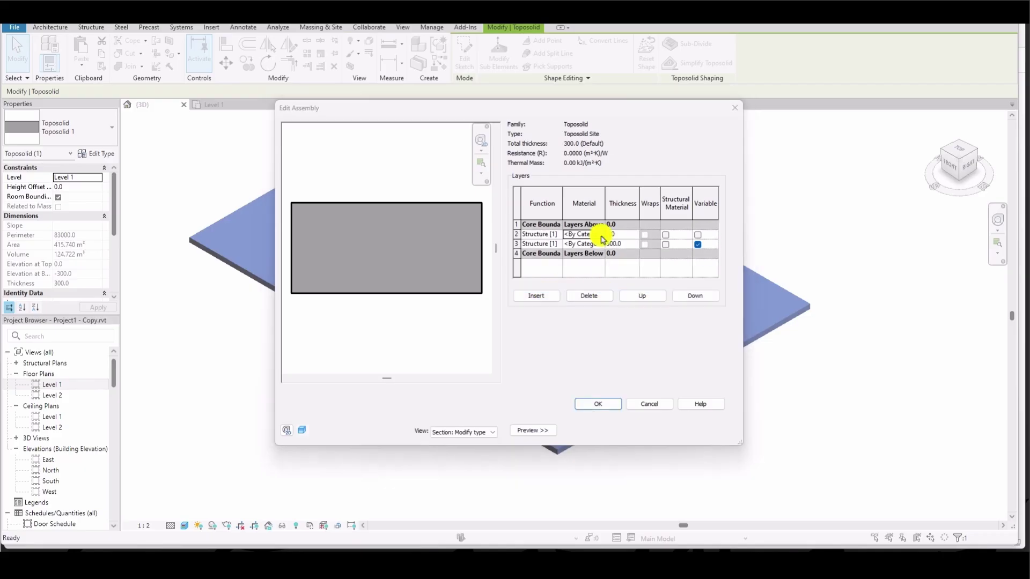
pyautogui.click(602, 239)
pyautogui.scroll(1, 462, 257)
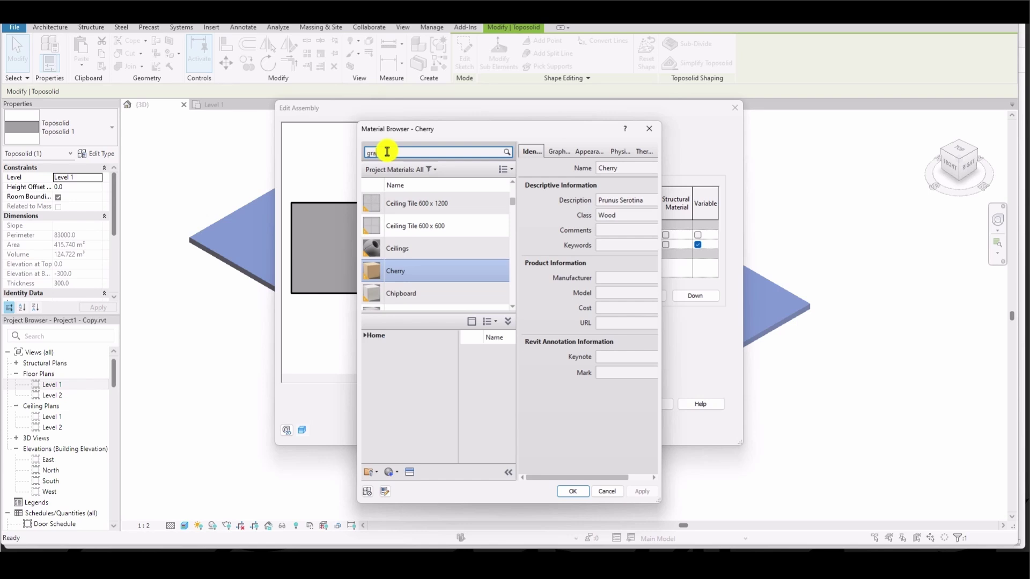
pyautogui.click(387, 152)
pyautogui.write('grass')
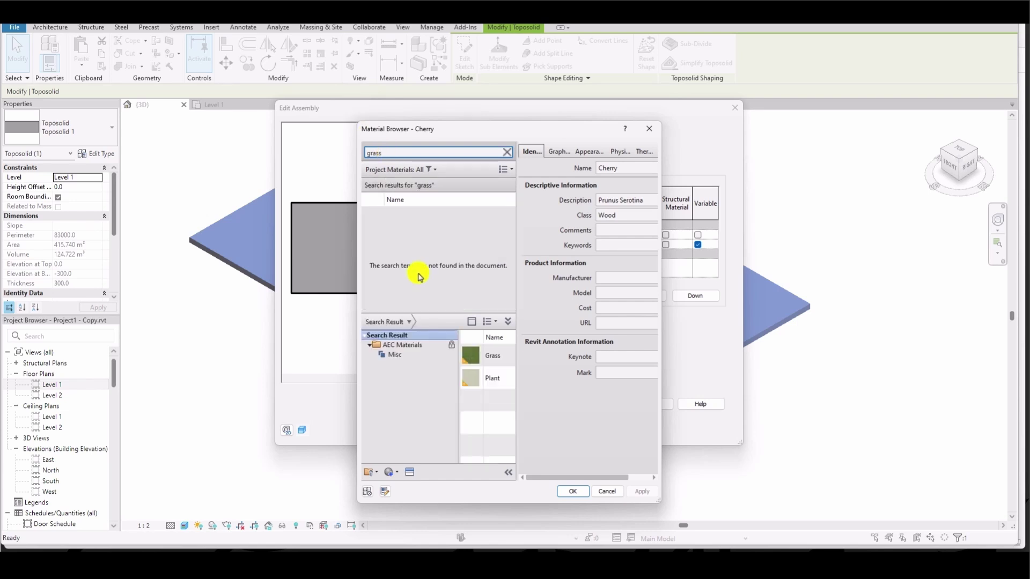
pyautogui.moveTo(485, 361)
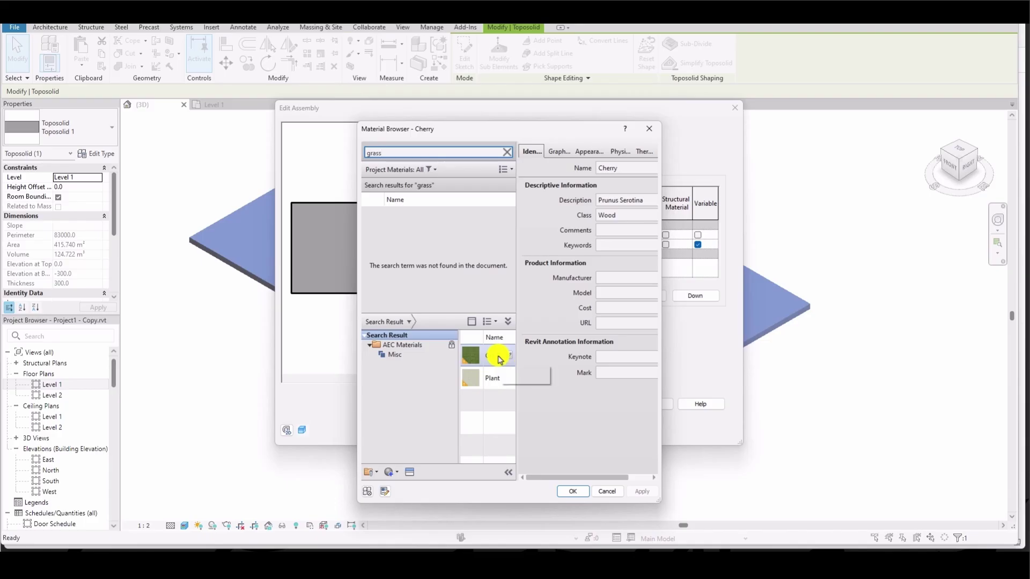
pyautogui.click(501, 357)
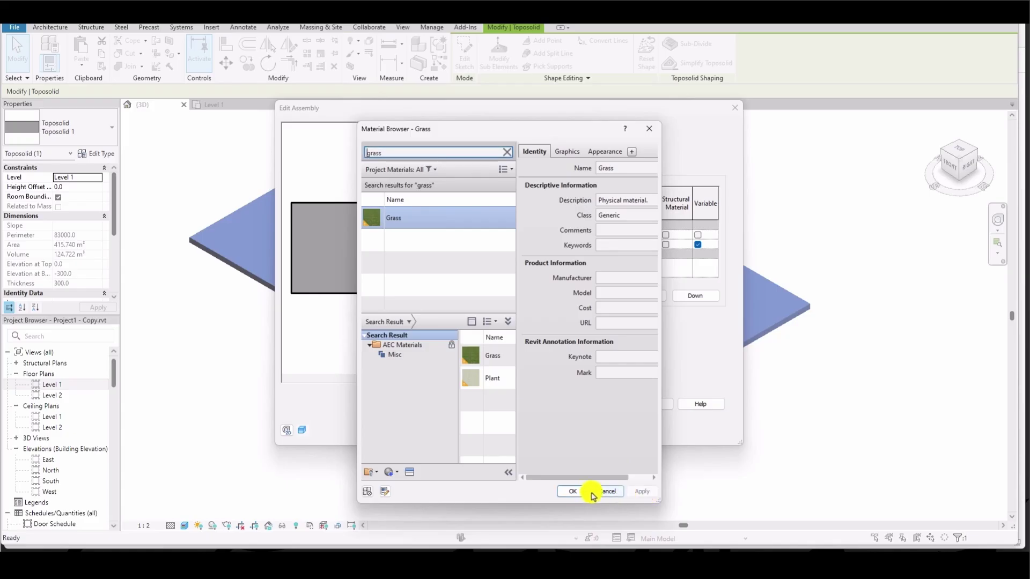
pyautogui.click(575, 492)
pyautogui.click(622, 236)
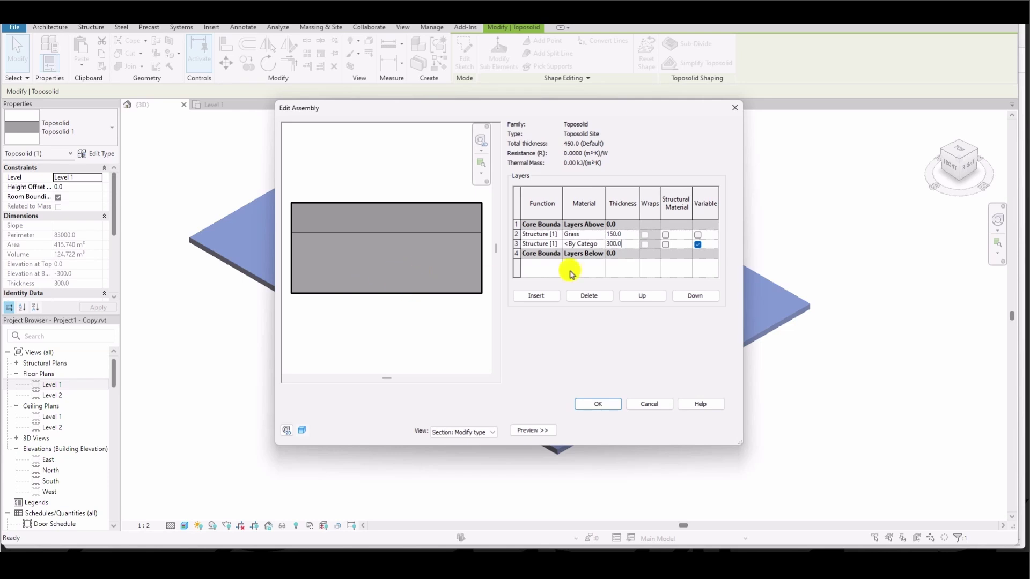
# Step: Assign the Earth material to the lower layer with a thickness of 1450 and apply the type changes to the toposolid
pyautogui.click(600, 245)
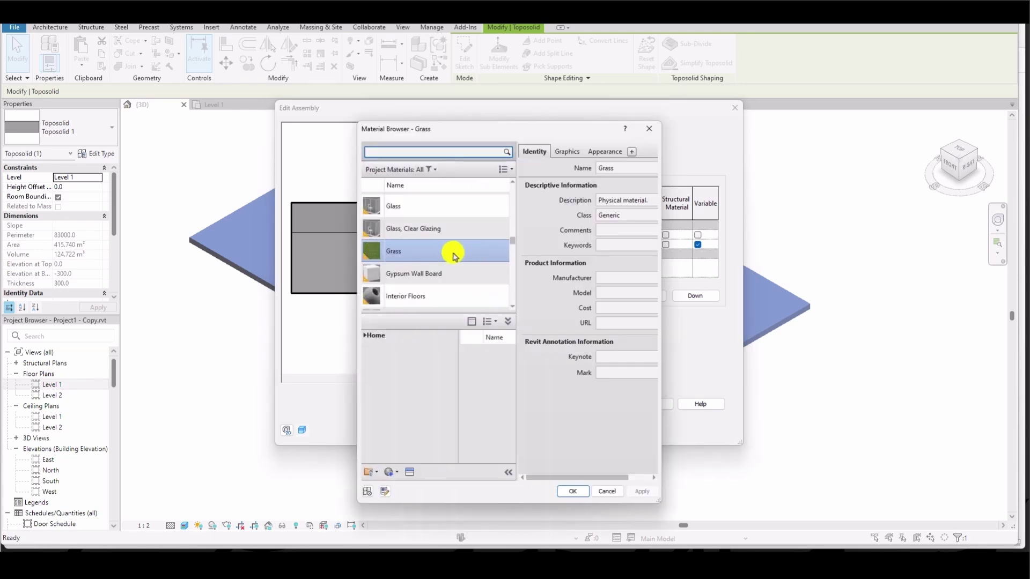
pyautogui.write('soil')
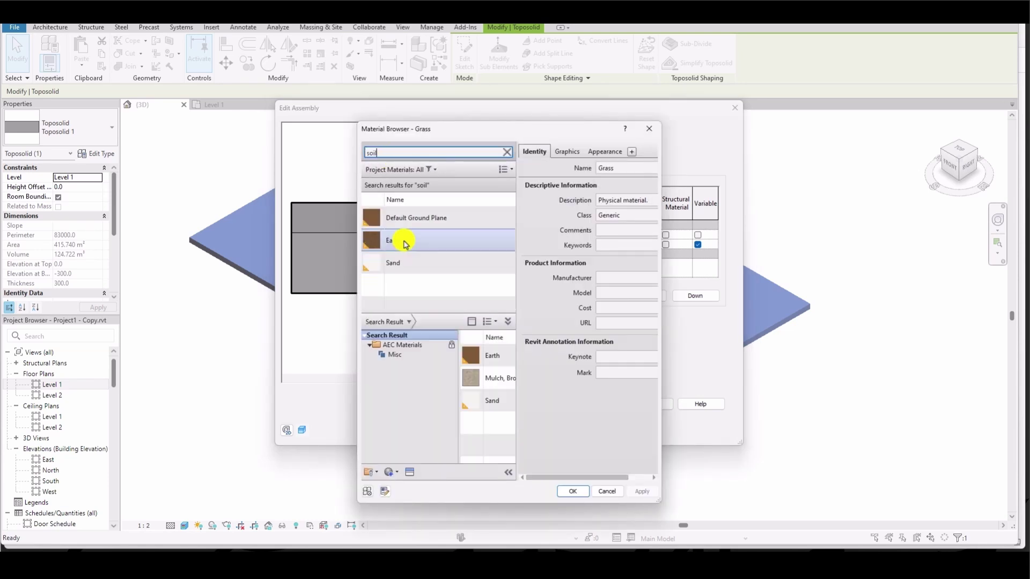
pyautogui.click(402, 240)
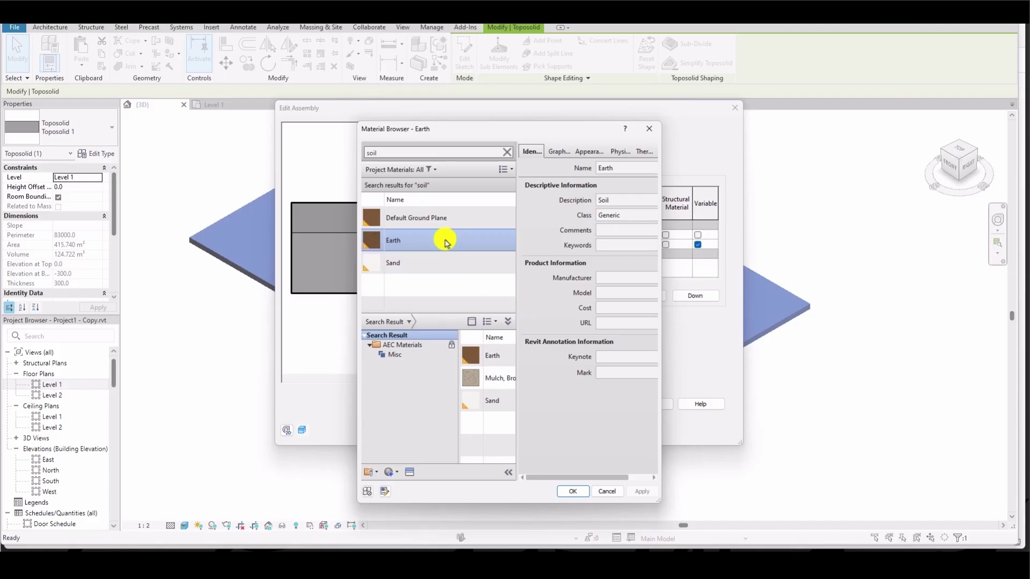
pyautogui.click(572, 491)
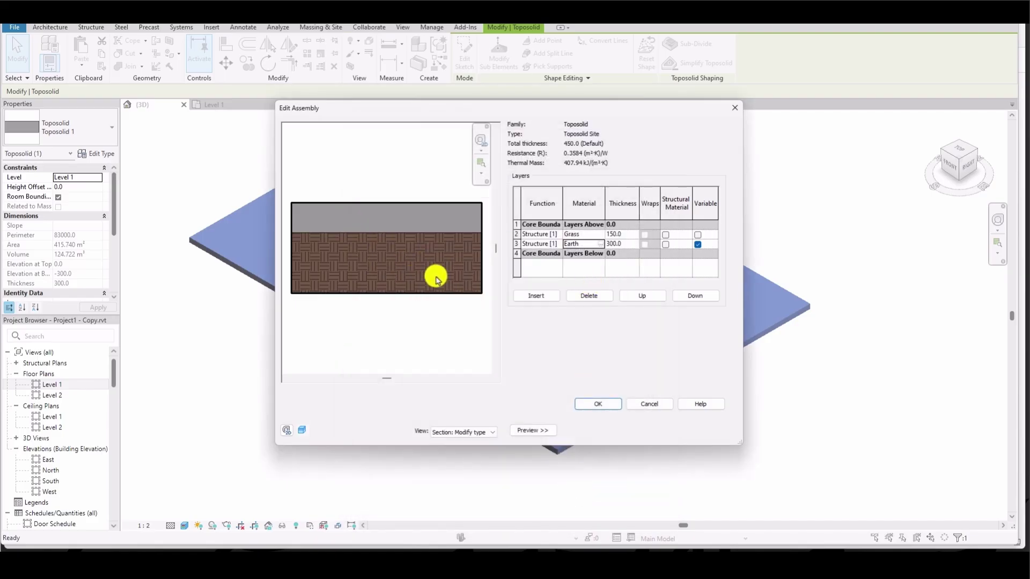
pyautogui.click(633, 245)
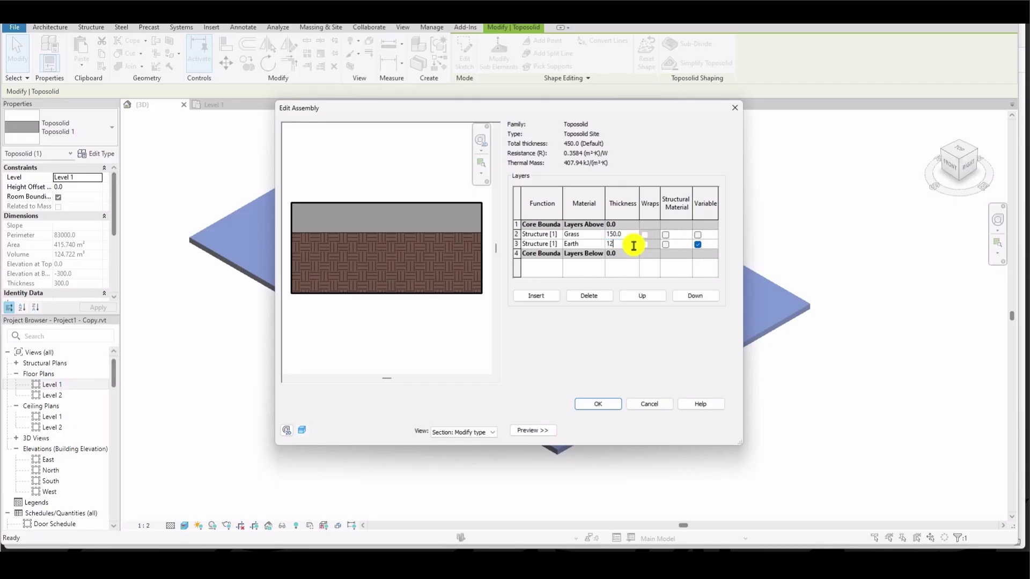
pyautogui.write('1450')
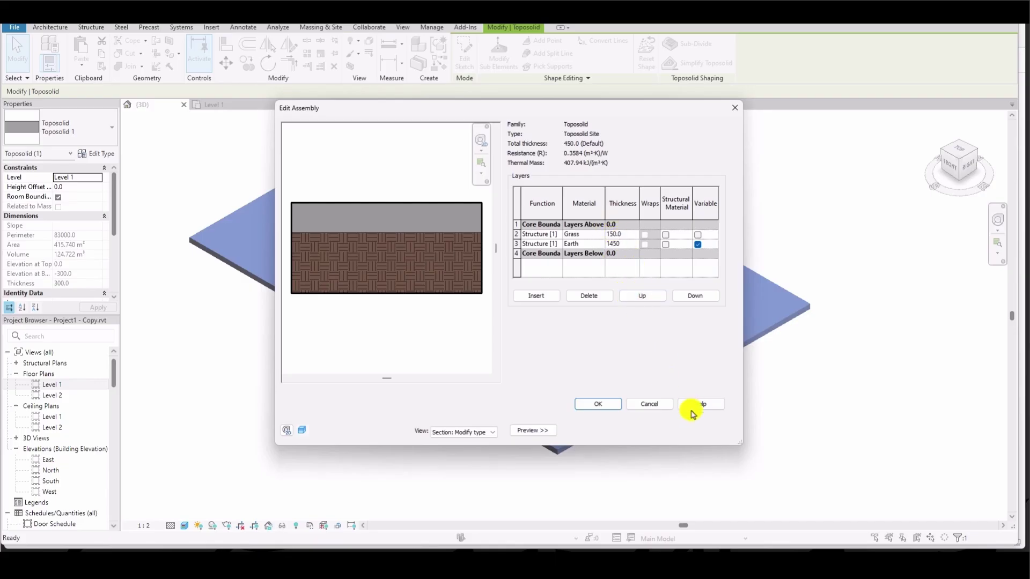
pyautogui.click(598, 404)
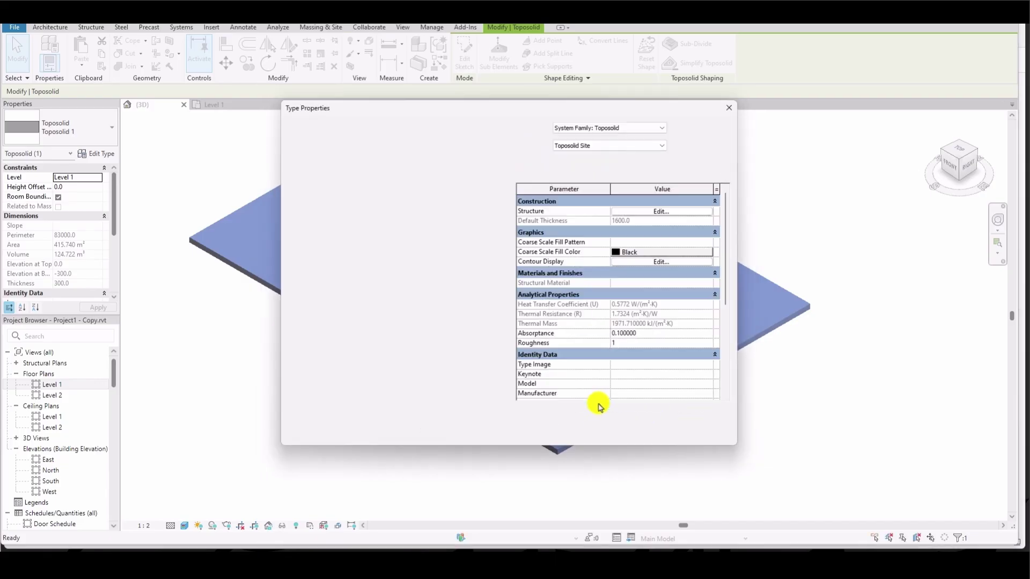
pyautogui.click(707, 431)
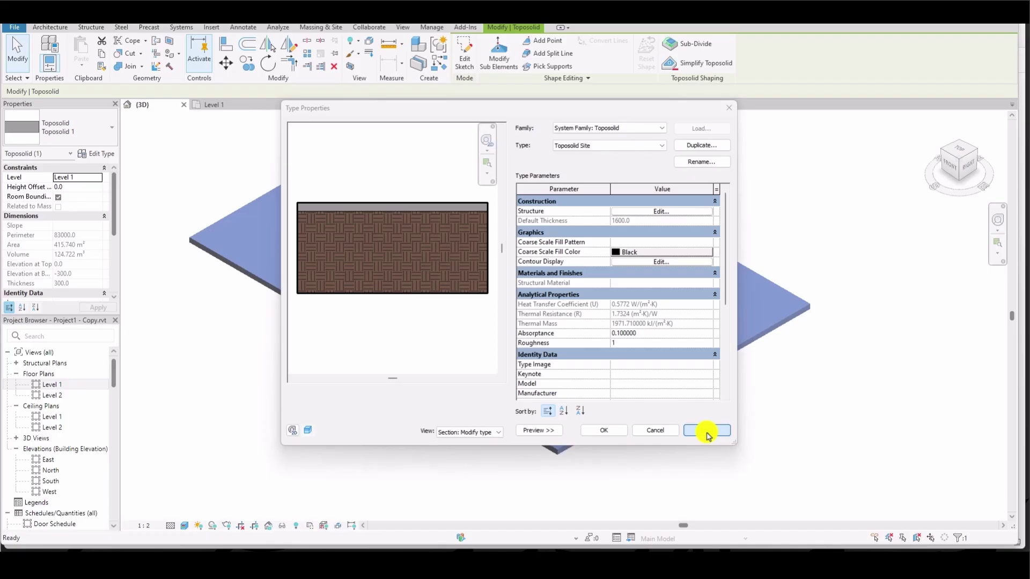
pyautogui.click(612, 430)
pyautogui.click(784, 420)
# Step: Switch the 3D view's visual style to Textures and inspect the layered ground
pyautogui.scroll(-2, 560, 232)
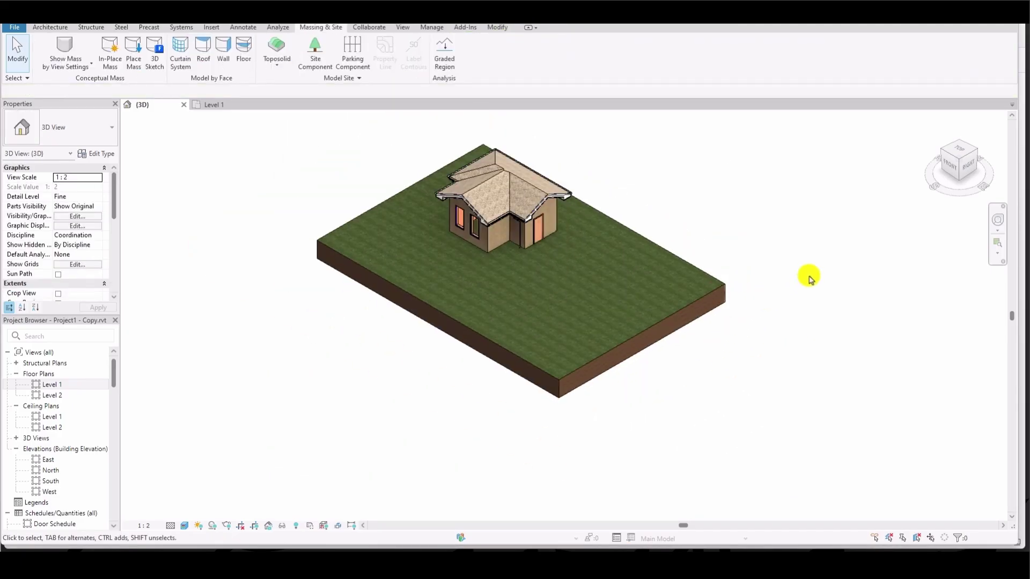
pyautogui.click(184, 526)
pyautogui.click(203, 502)
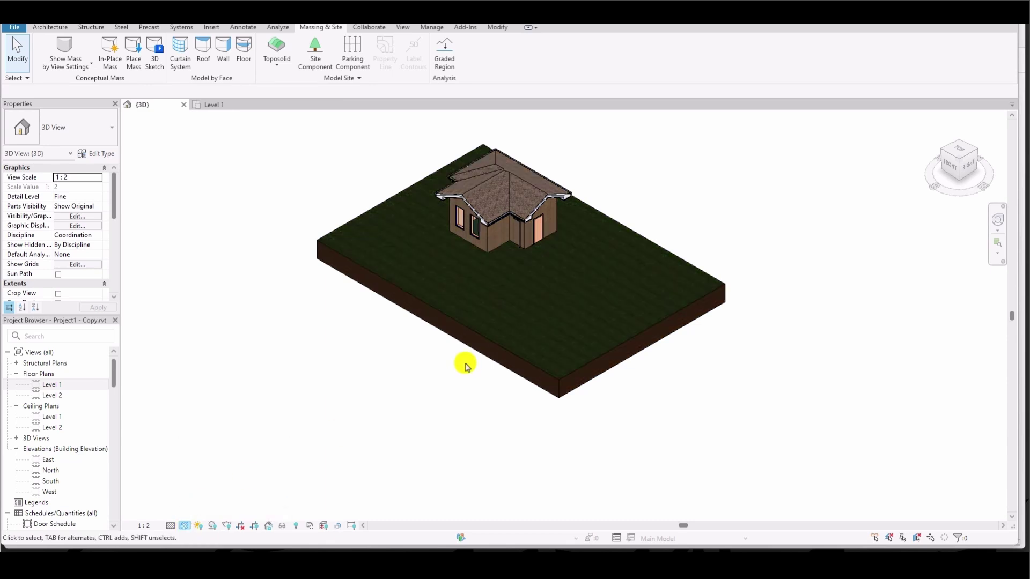
pyautogui.scroll(1, 515, 364)
pyautogui.scroll(3, 525, 358)
pyautogui.scroll(-3, 405, 409)
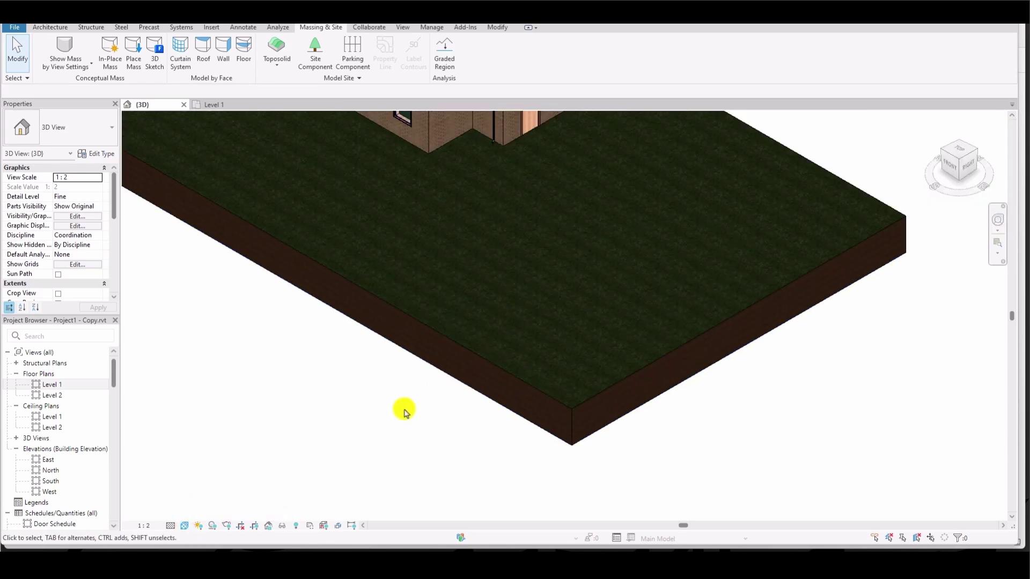
# Step: Change the 3D view's visual style to Consistent Colors
pyautogui.click(185, 526)
pyautogui.click(208, 491)
pyautogui.scroll(-3, 408, 375)
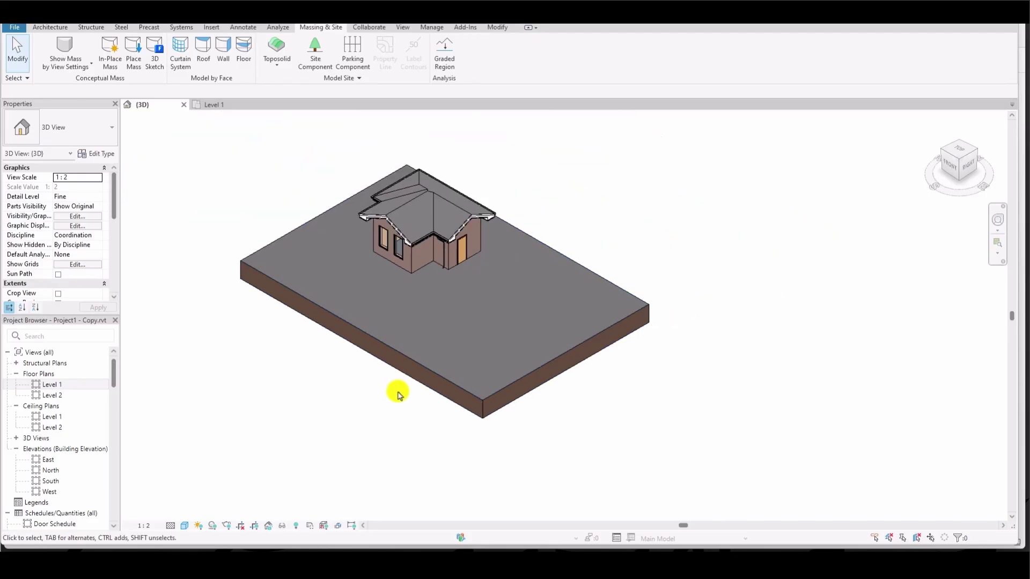
# Step: Set the 3D view's visual style to Realistic and inspect the house and ground up close
pyautogui.click(185, 526)
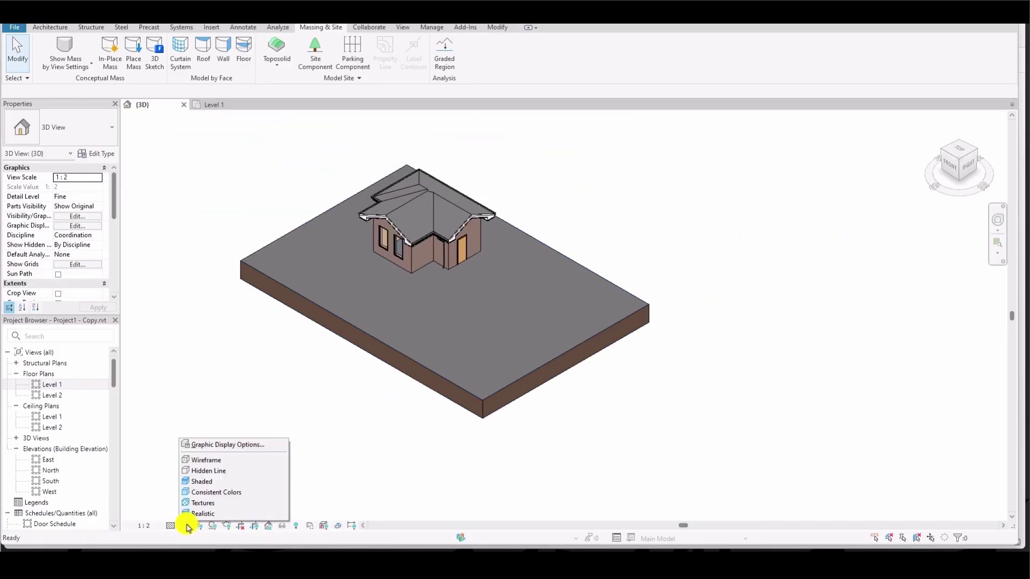
pyautogui.click(202, 515)
pyautogui.scroll(3, 438, 368)
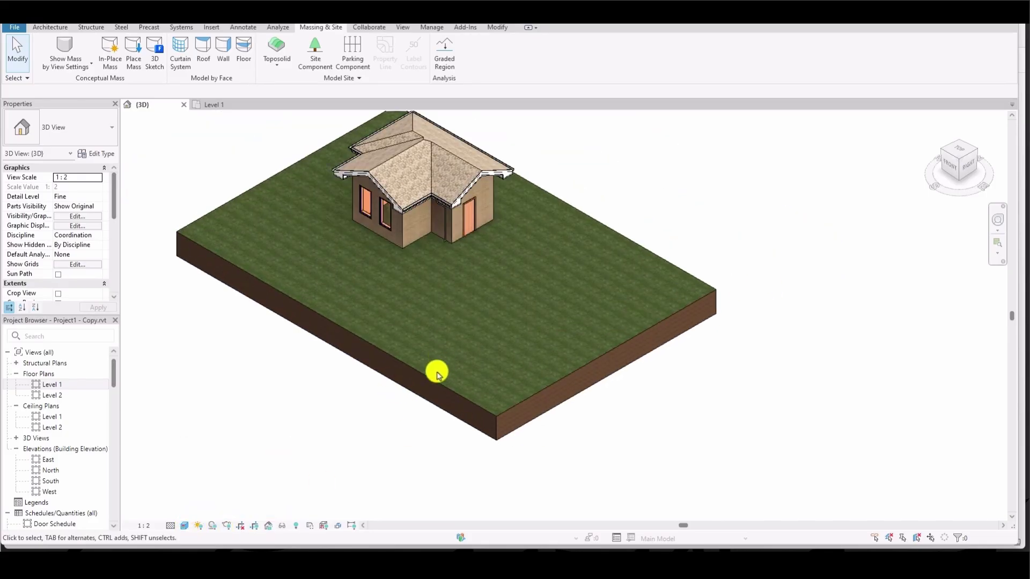
pyautogui.scroll(-2, 489, 380)
pyautogui.scroll(5, 471, 223)
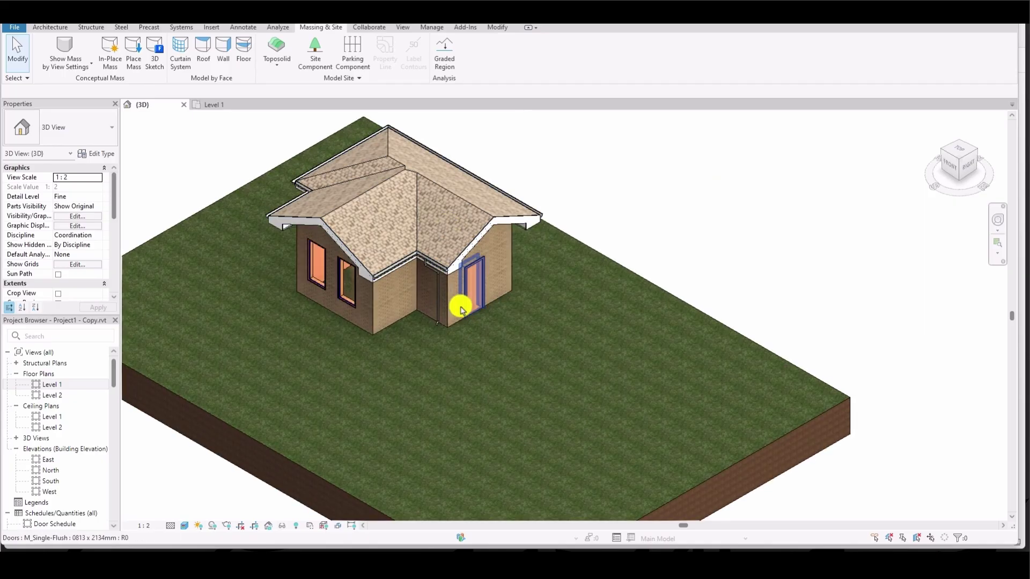
pyautogui.scroll(-4, 423, 322)
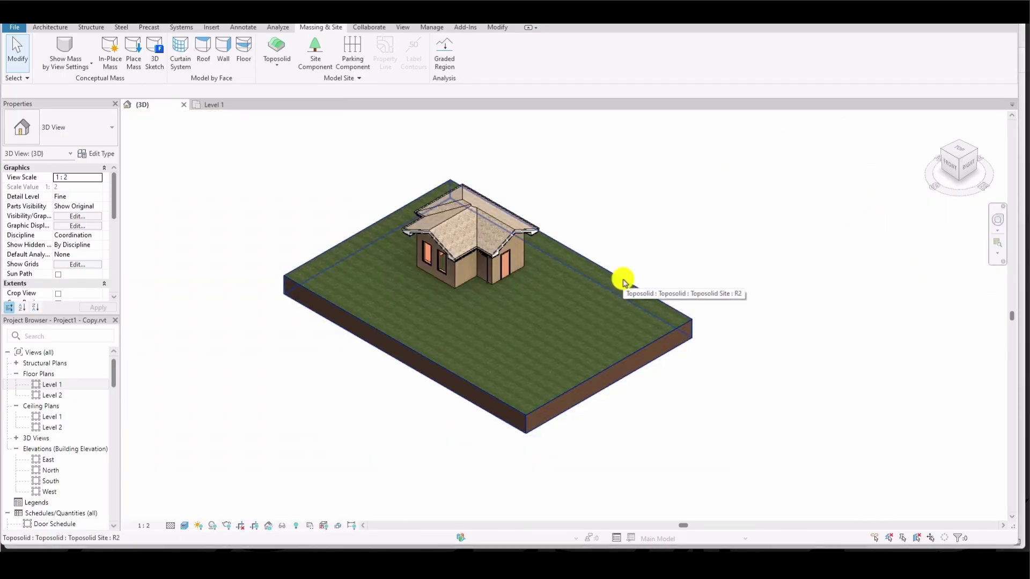
# Step: Edit the toposolid's boundary sketch and swing the rear line's free end outward to a length of about 23400
pyautogui.click(623, 280)
pyautogui.doubleClick(623, 280)
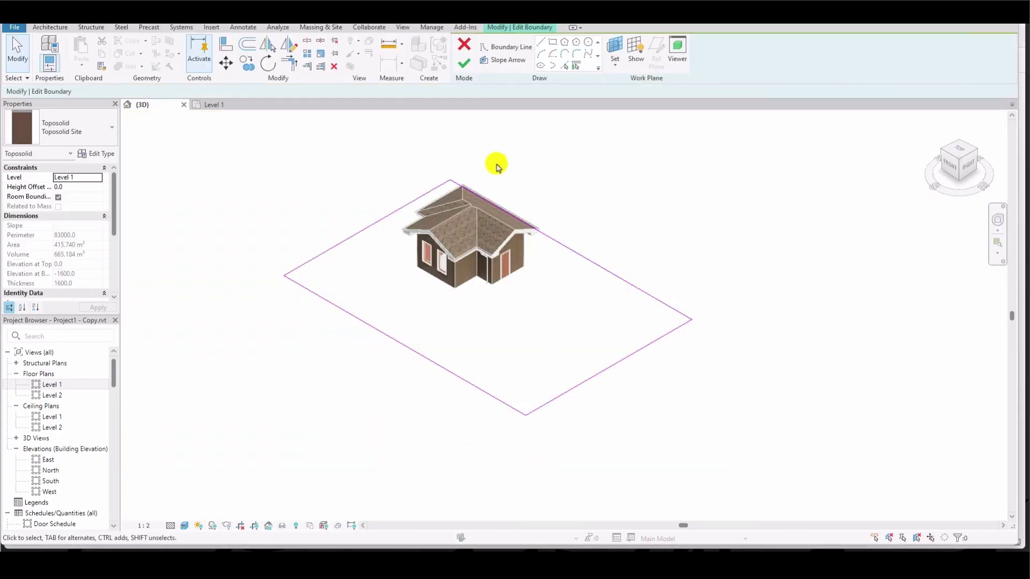
pyautogui.moveTo(691, 319); pyautogui.dragTo(741, 265)
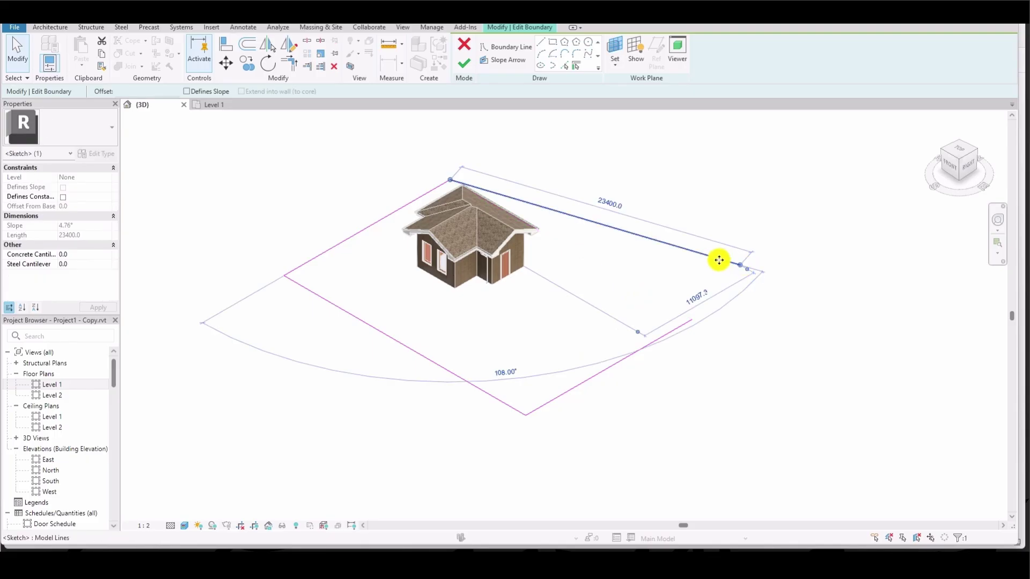
# Step: Round the open corner between the rear and side boundary lines with a fillet arc and finish the sketch
pyautogui.click(565, 54)
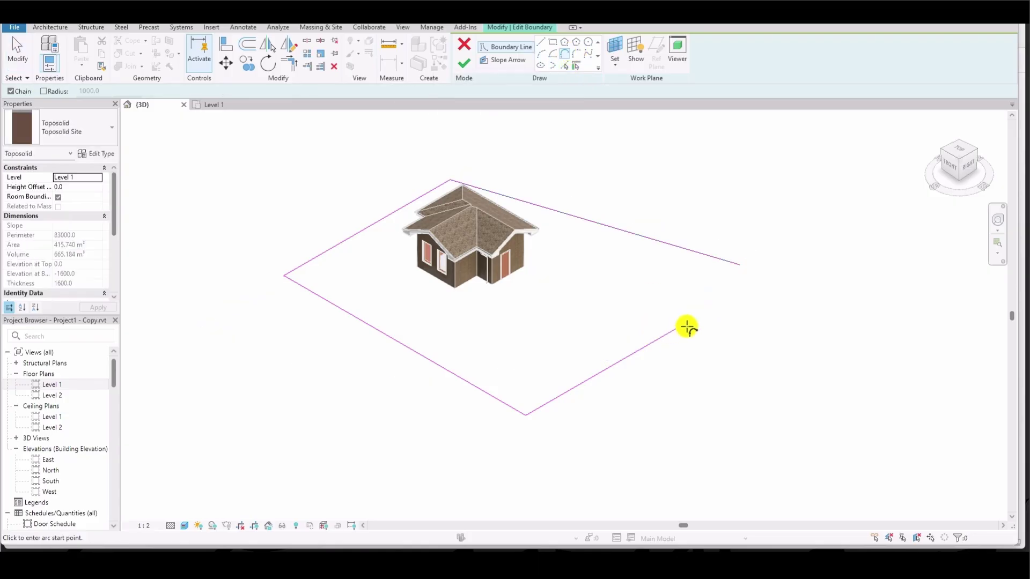
pyautogui.click(724, 262)
pyautogui.press('Escape')
pyautogui.click(726, 261)
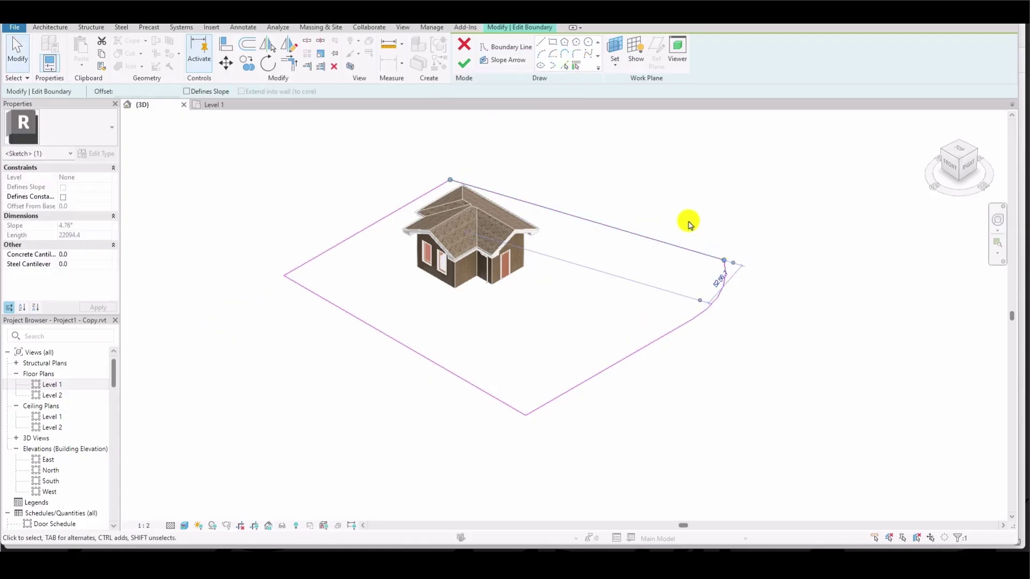
pyautogui.click(466, 64)
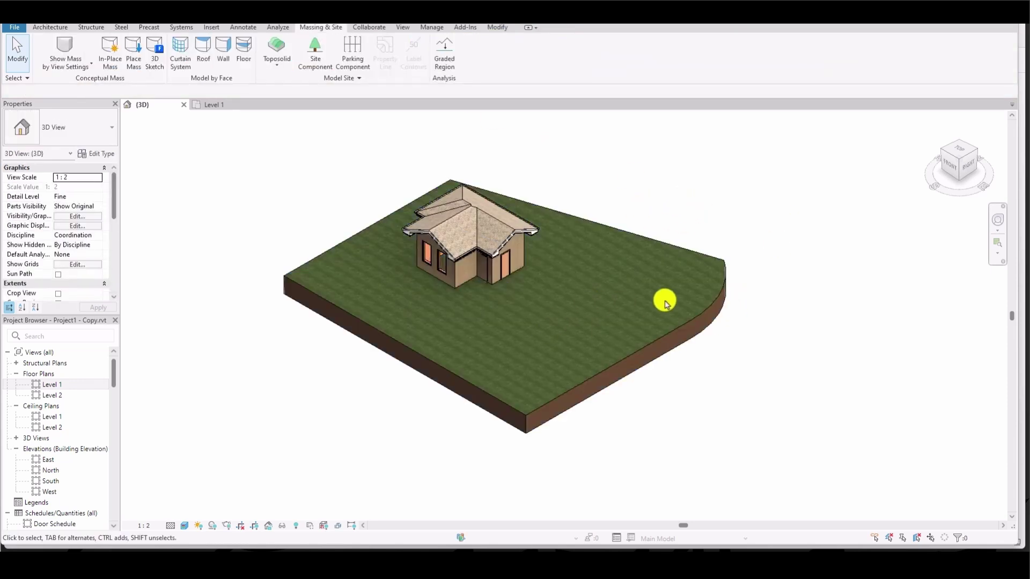
# Step: Modify the toposolid's sub-elements to raise its rear long edge to an elevation of 1500
pyautogui.click(626, 283)
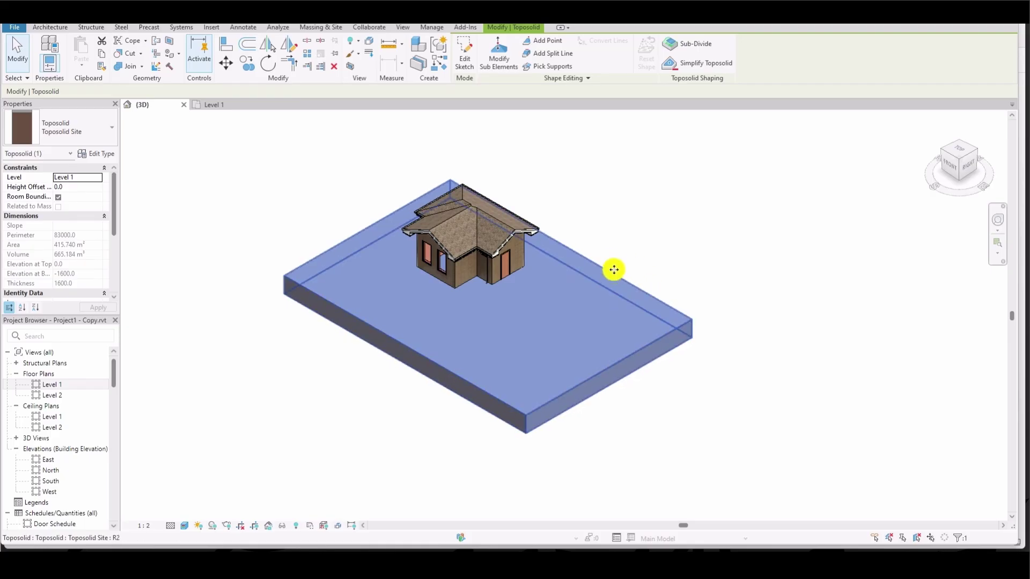
pyautogui.click(489, 58)
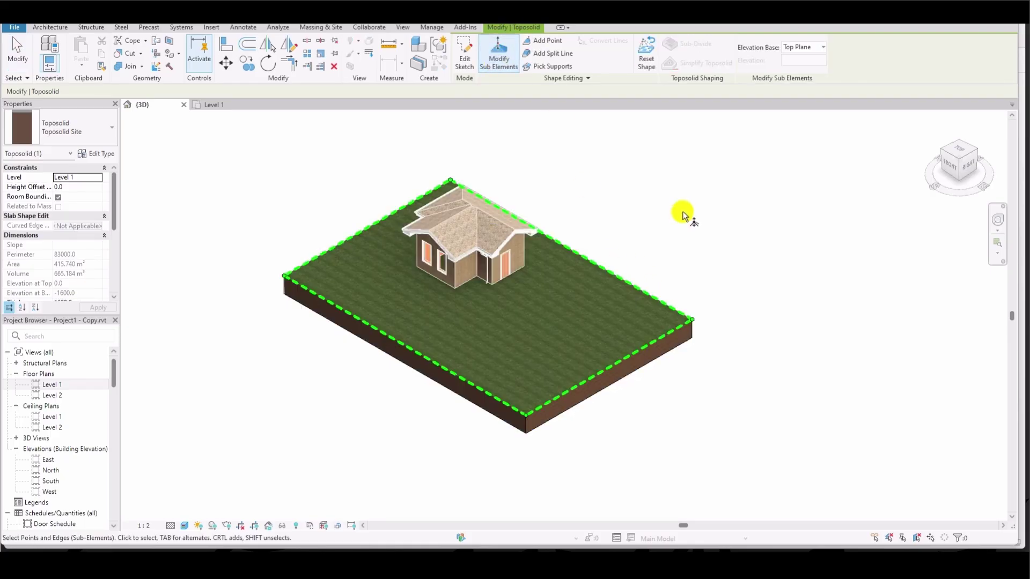
pyautogui.click(613, 276)
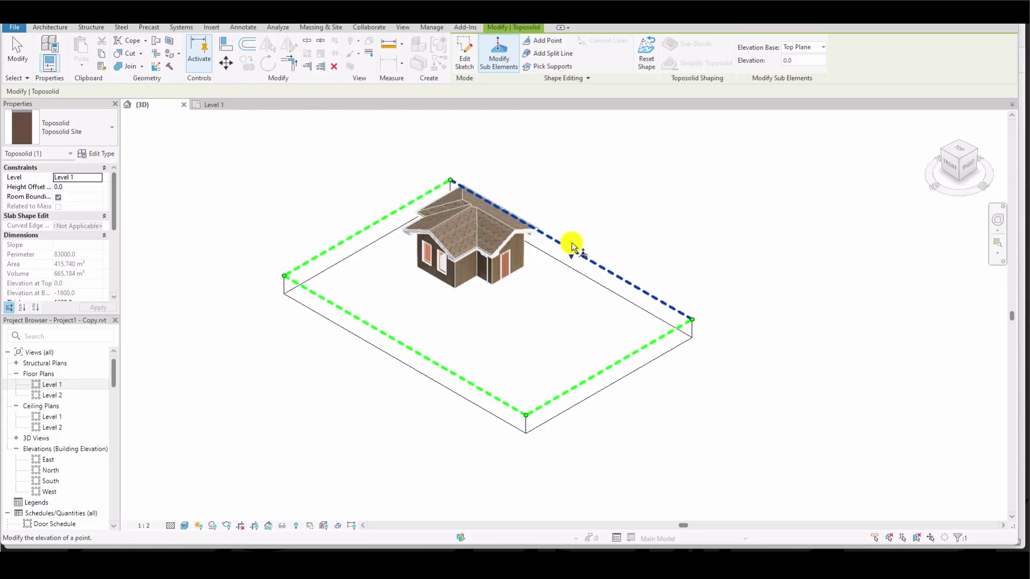
pyautogui.moveTo(571, 247); pyautogui.dragTo(572, 232)
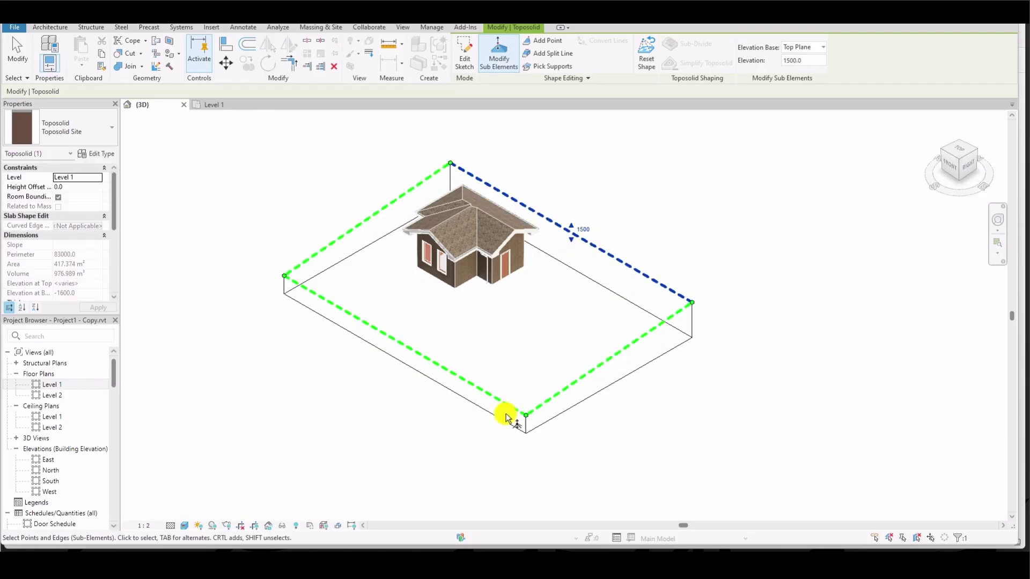
# Step: Set the elevation of the toposolid's front corner point to -800 and reset the toposolid's shape
pyautogui.click(524, 418)
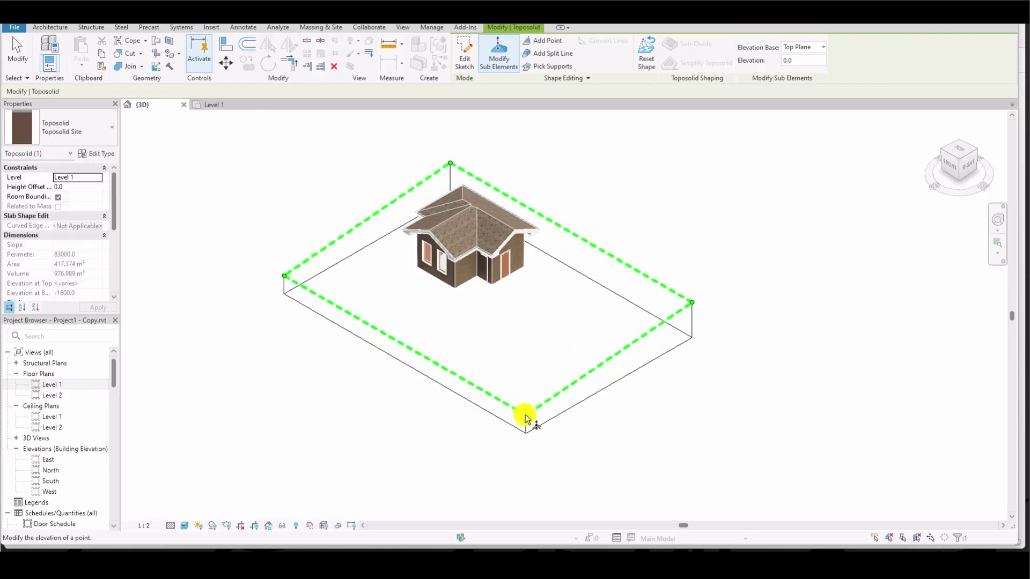
pyautogui.click(524, 418)
pyautogui.write('-800')
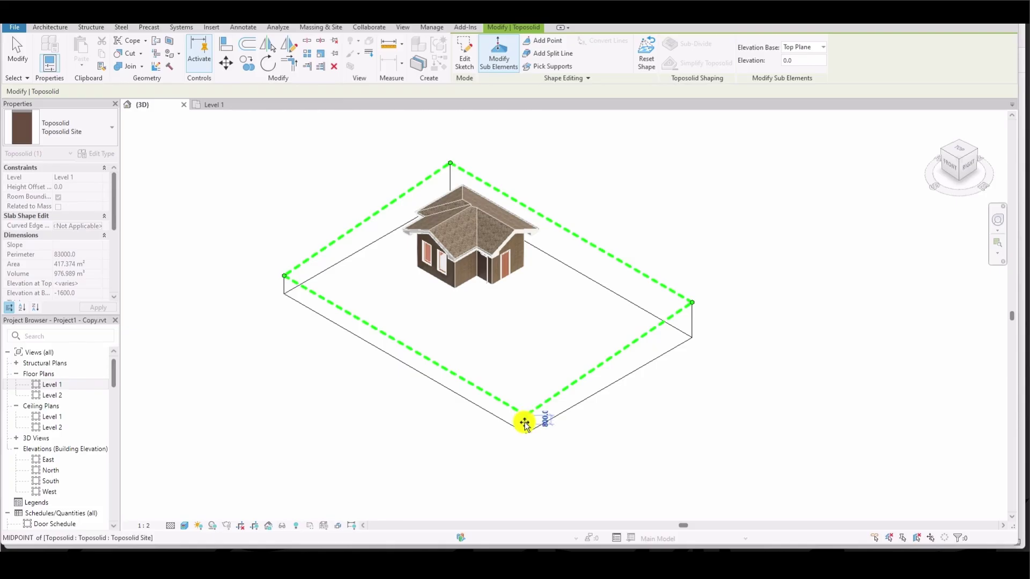
pyautogui.press('Return')
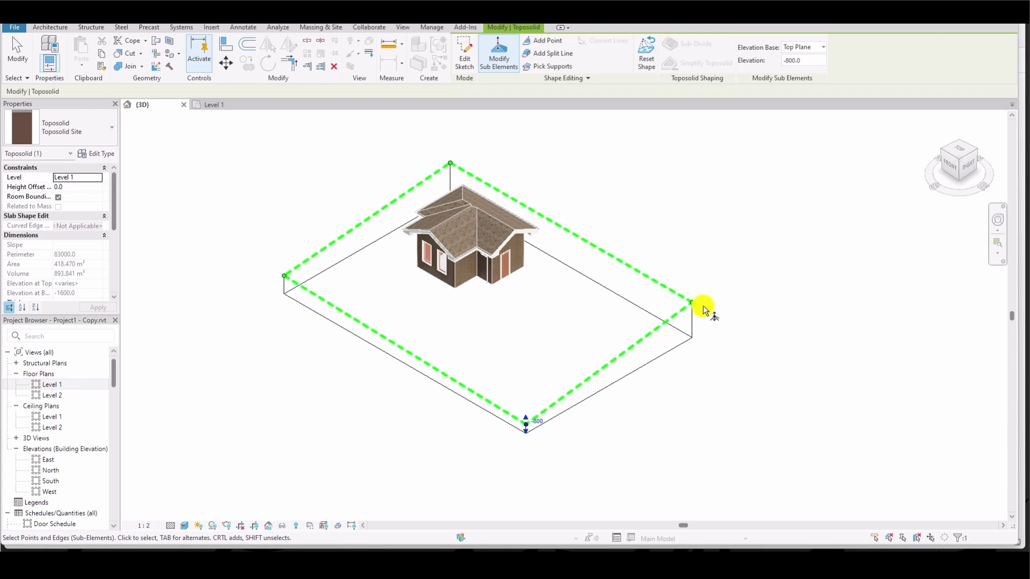
pyautogui.click(648, 56)
# Step: Modify the toposolid's sub-elements to set its front long edge to an elevation of 1000
pyautogui.click(635, 286)
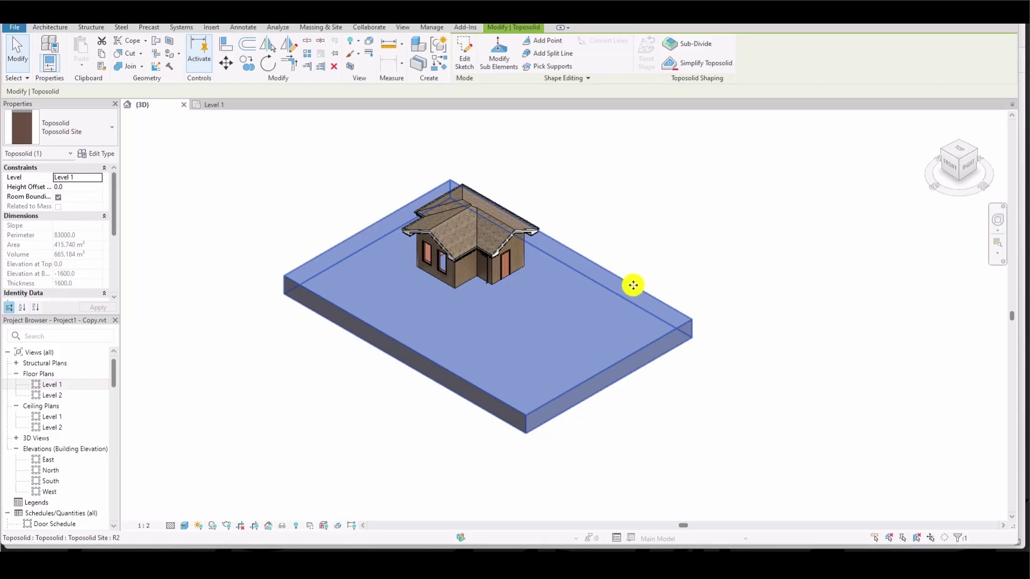
pyautogui.click(498, 56)
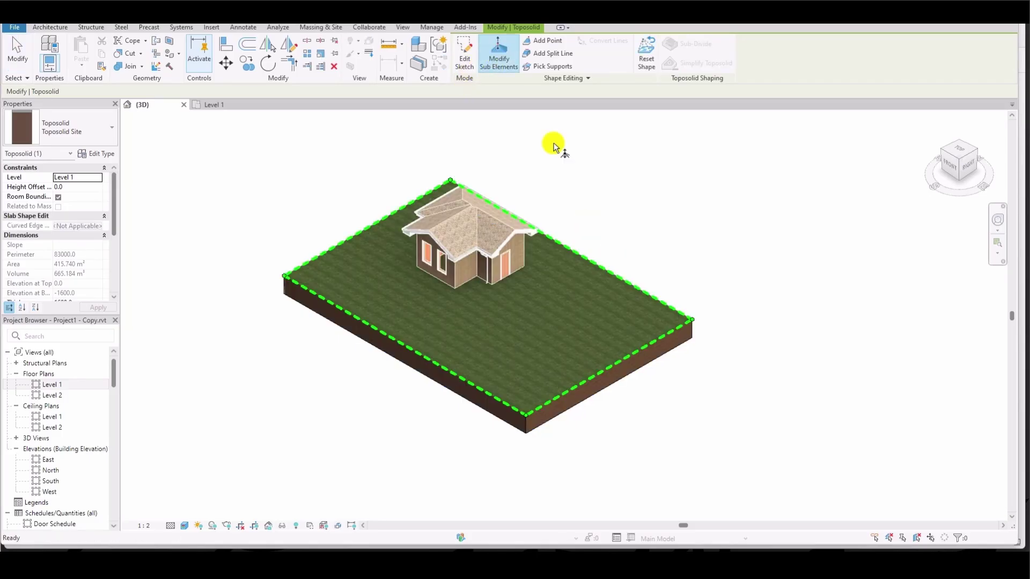
pyautogui.click(382, 335)
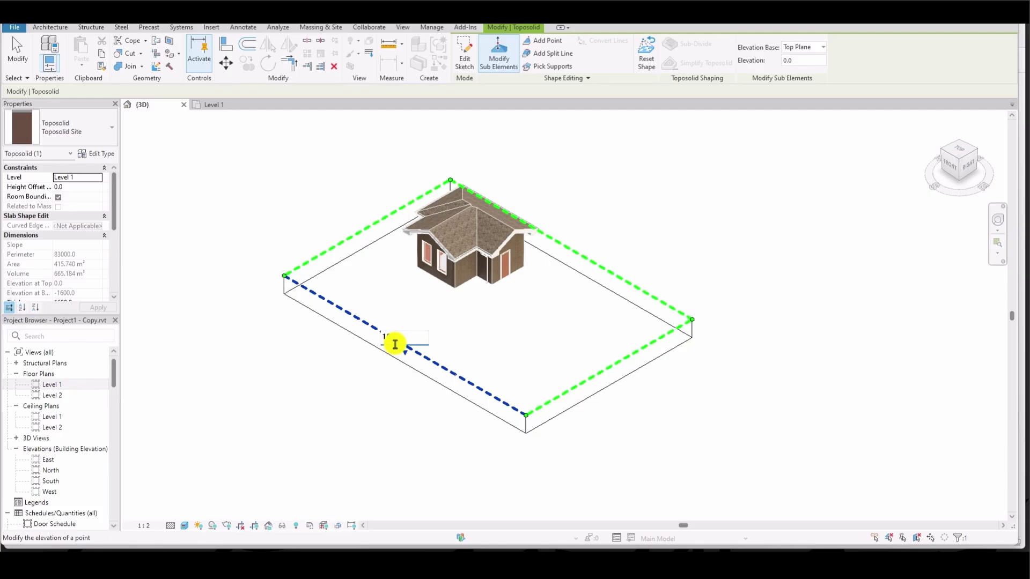
pyautogui.write('1000')
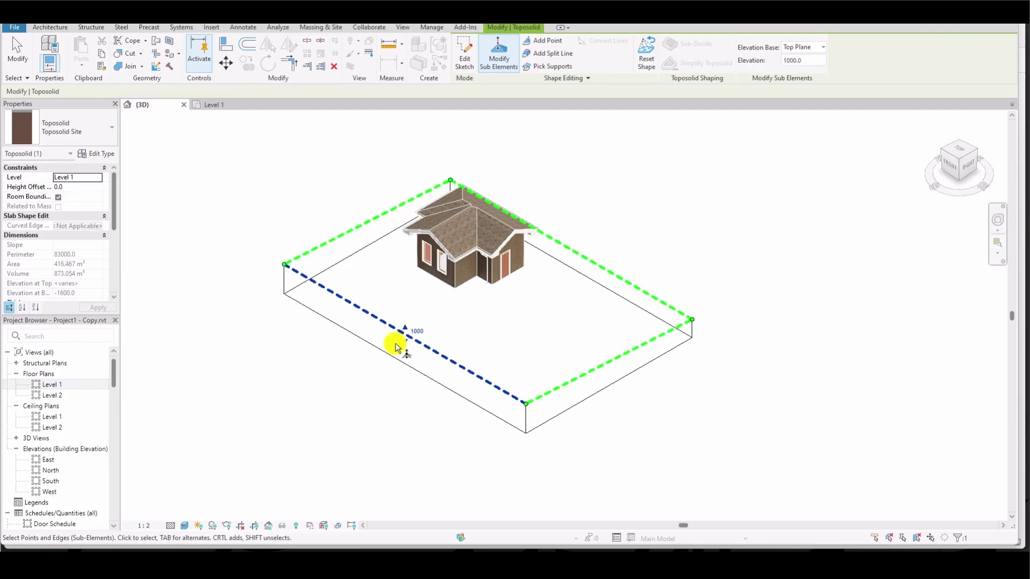
pyautogui.press('Return')
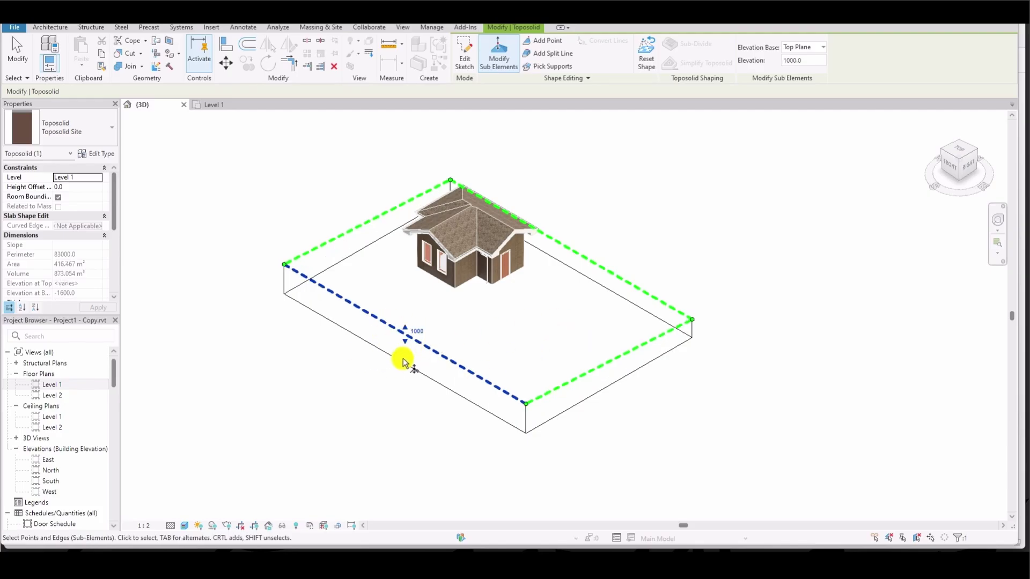
pyautogui.click(803, 60)
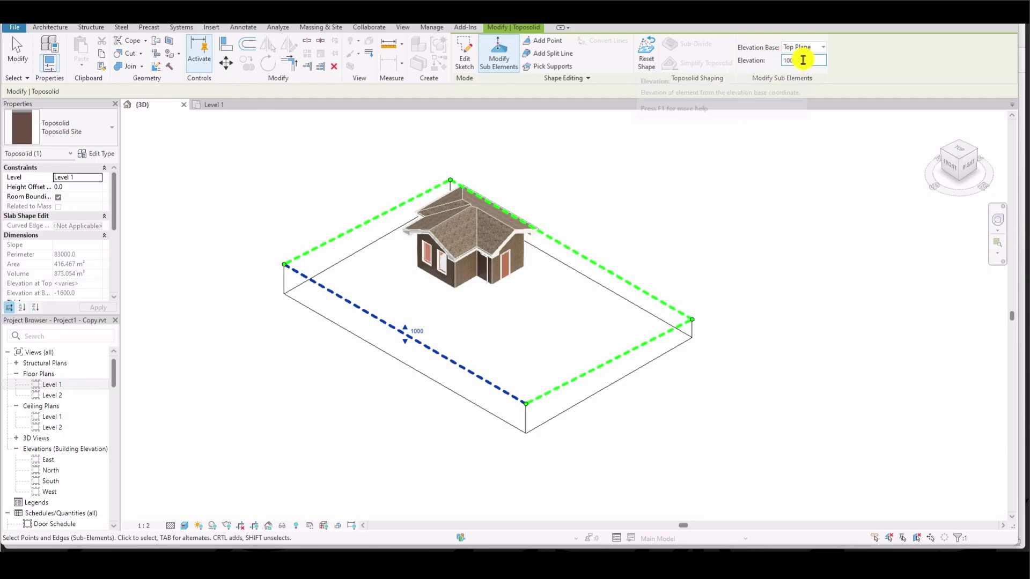
pyautogui.click(669, 235)
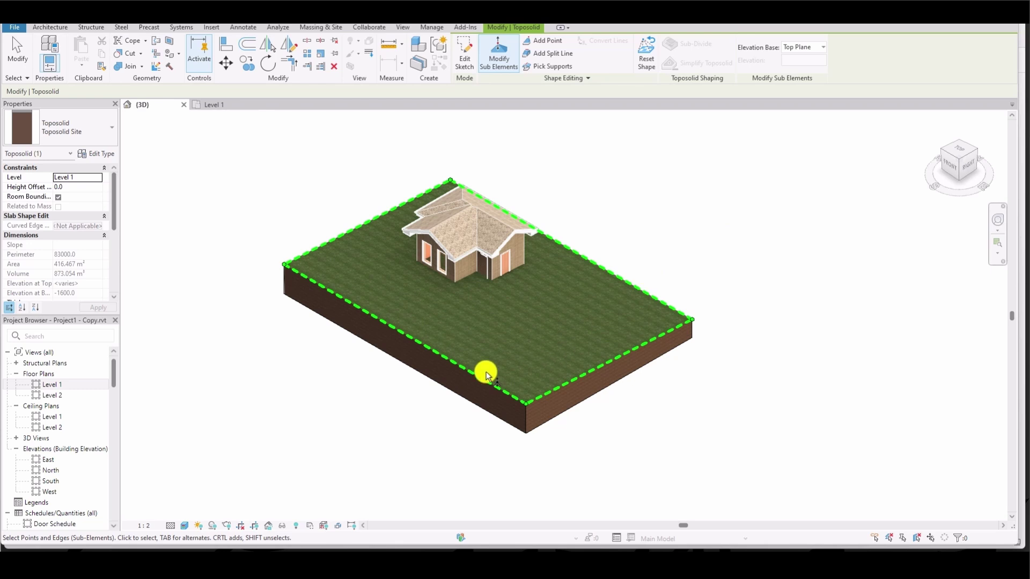
# Step: Inspect the sloped ground, reset the toposolid's shape to clear the edge elevation, and deselect it
pyautogui.scroll(2, 485, 370)
pyautogui.scroll(-2, 421, 379)
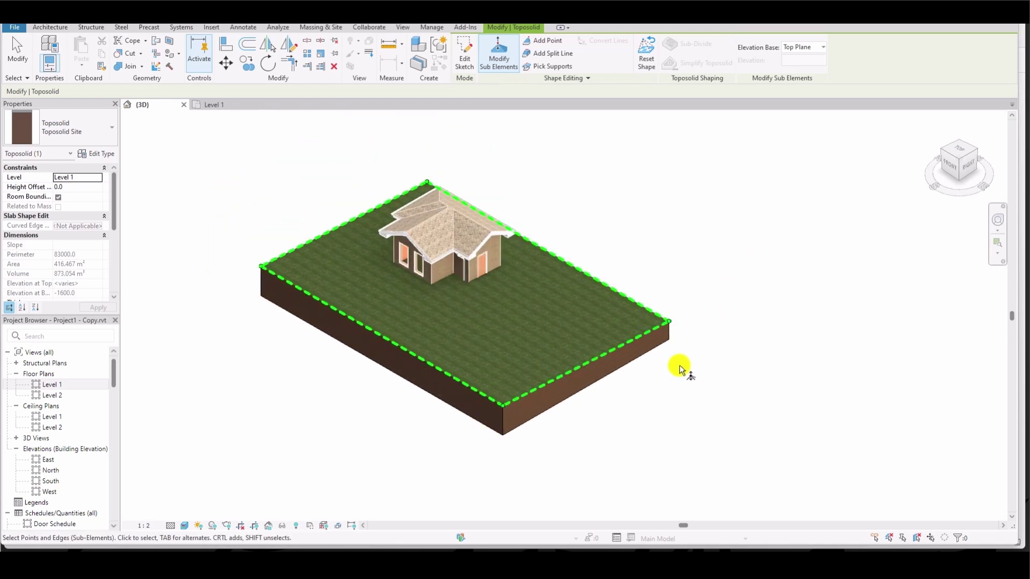
pyautogui.click(649, 59)
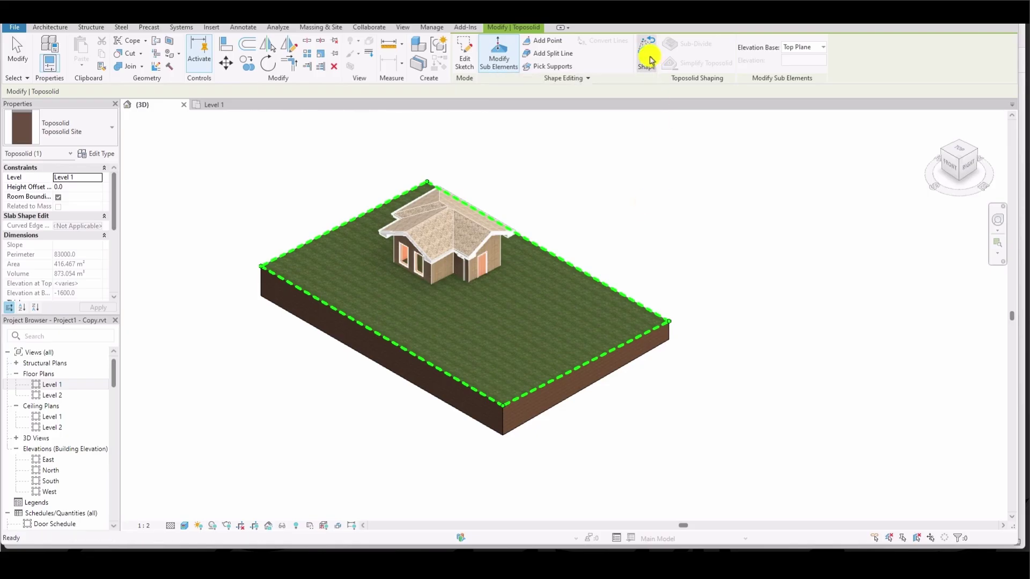
pyautogui.click(678, 207)
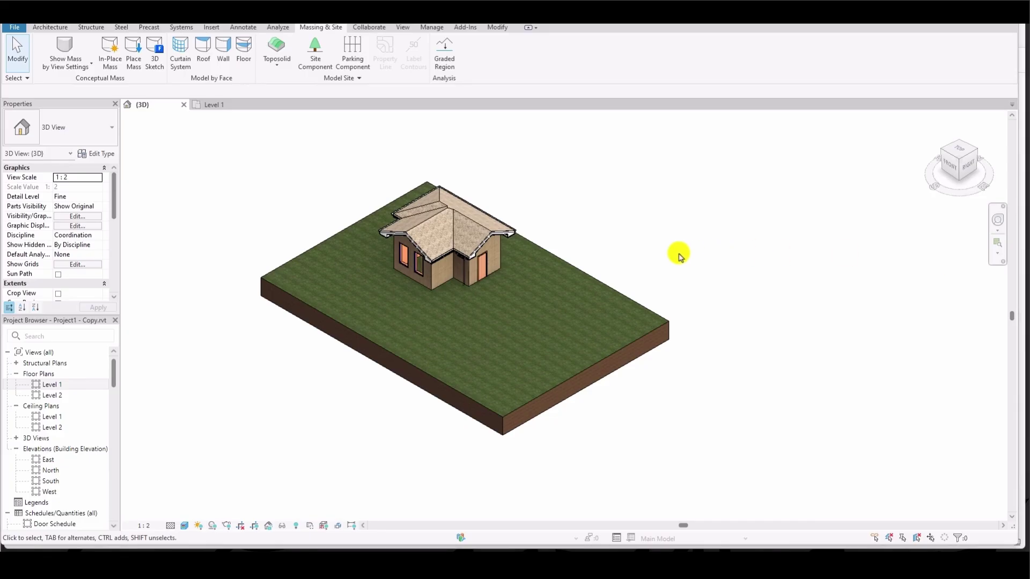
# Step: Add two points on the open ground in front of the house with a 1000 offset from the surface and finish shape editing
pyautogui.click(439, 372)
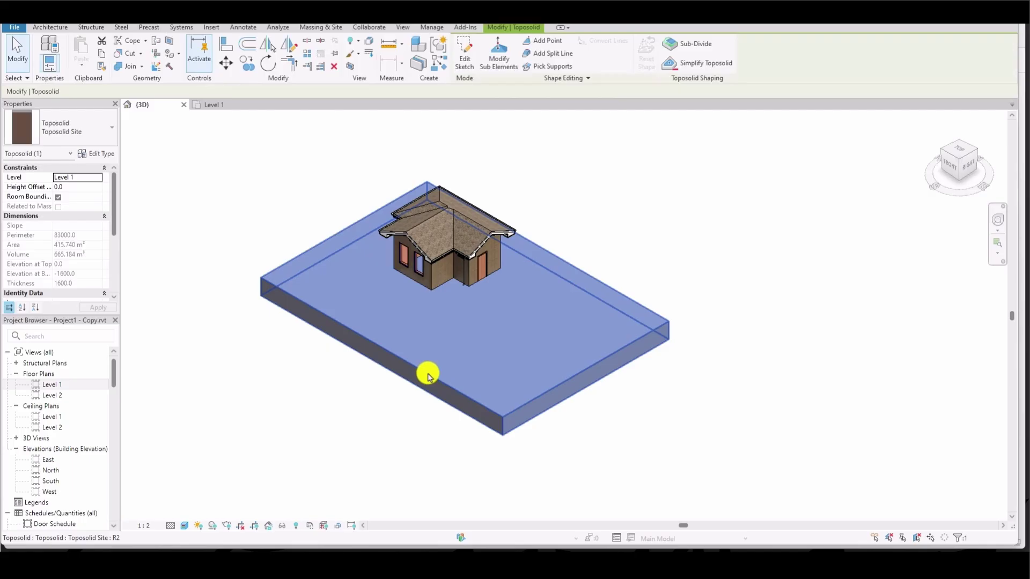
pyautogui.click(543, 40)
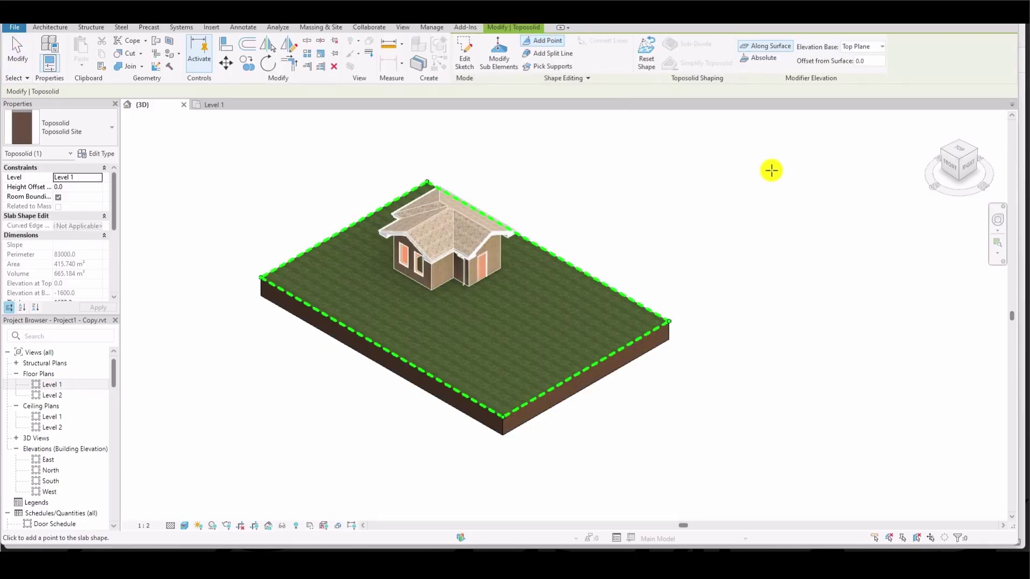
pyautogui.click(870, 64)
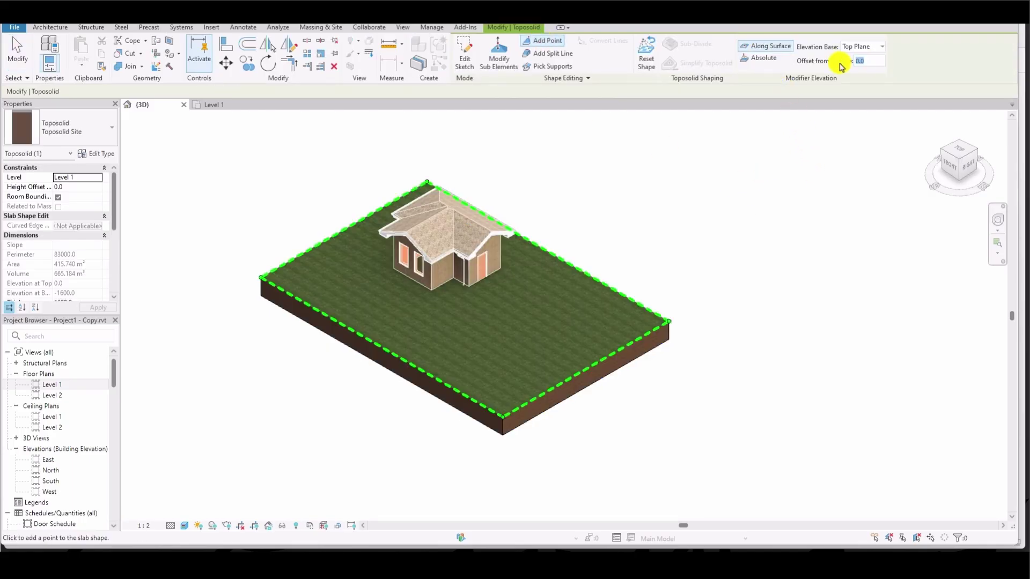
pyautogui.write('1000')
pyautogui.click(570, 317)
pyautogui.click(449, 351)
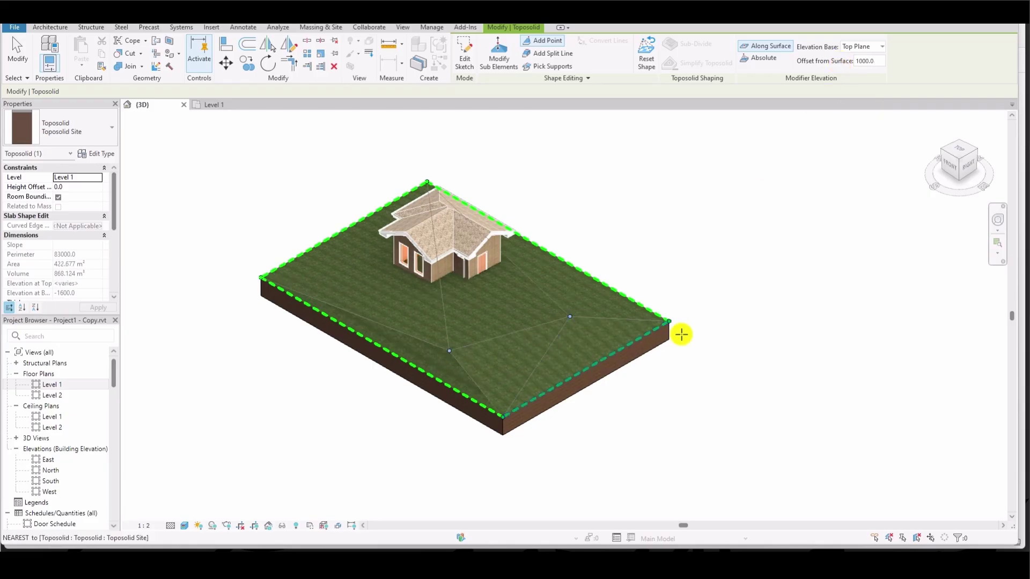
pyautogui.rightClick(683, 264)
pyautogui.click(699, 266)
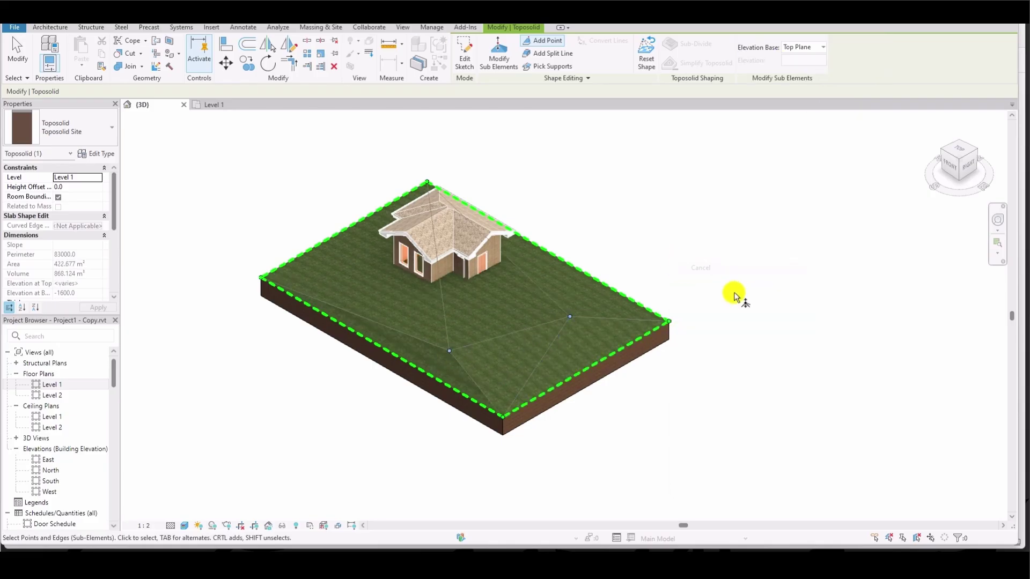
pyautogui.rightClick(698, 224)
pyautogui.click(713, 224)
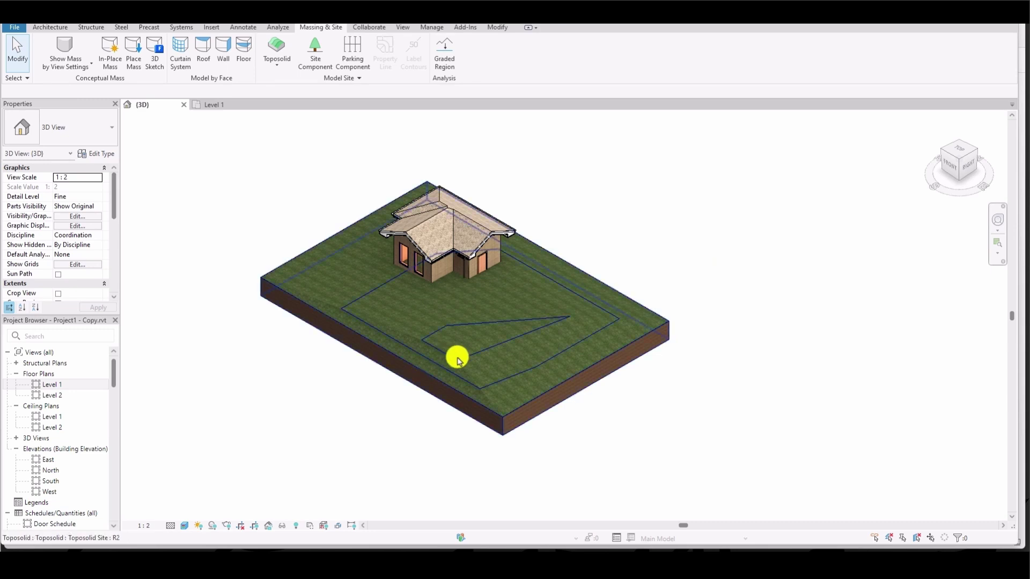
# Step: Open the Level 1 floor plan
pyautogui.scroll(1, 457, 360)
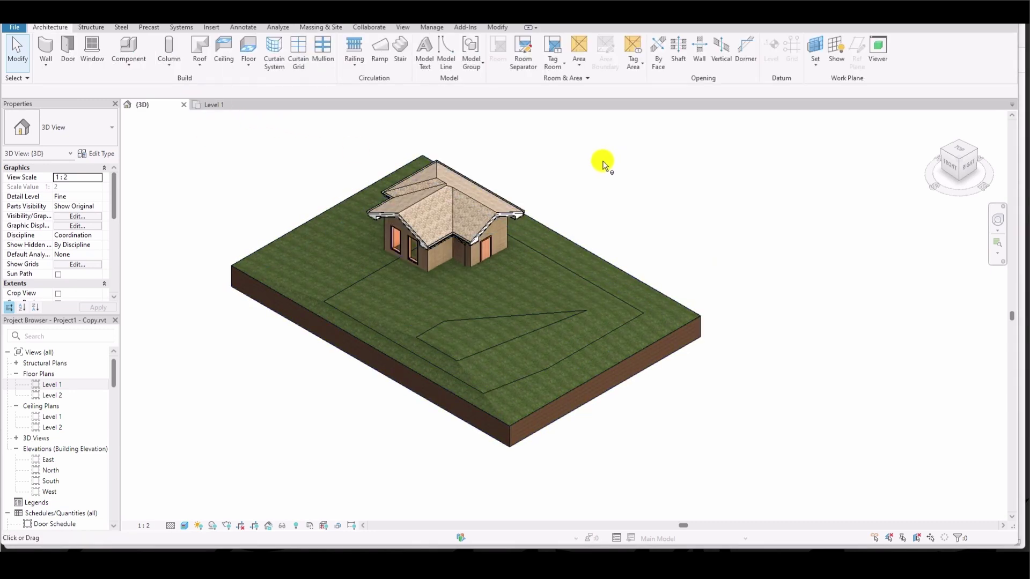
pyautogui.click(43, 386)
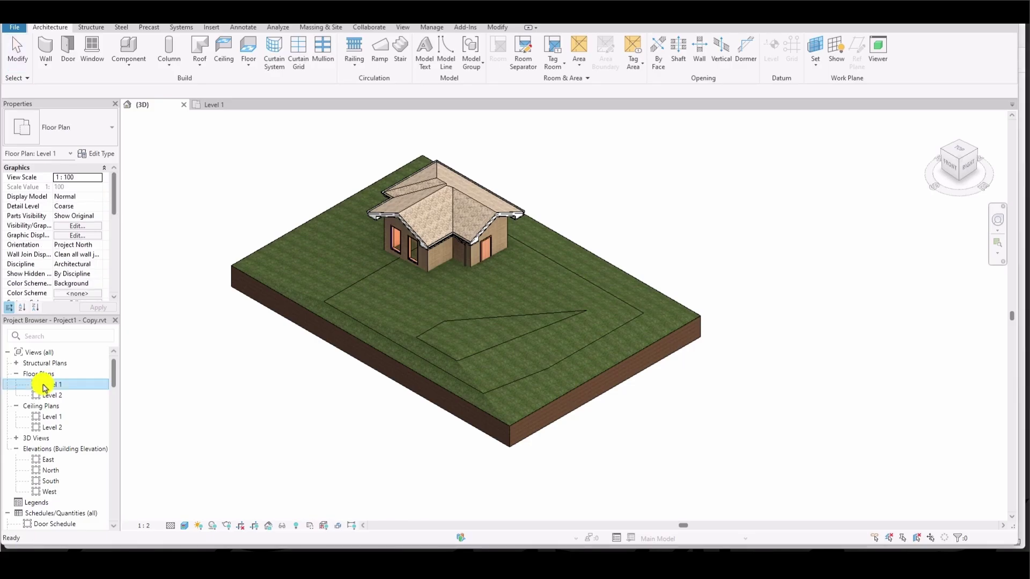
pyautogui.doubleClick(44, 386)
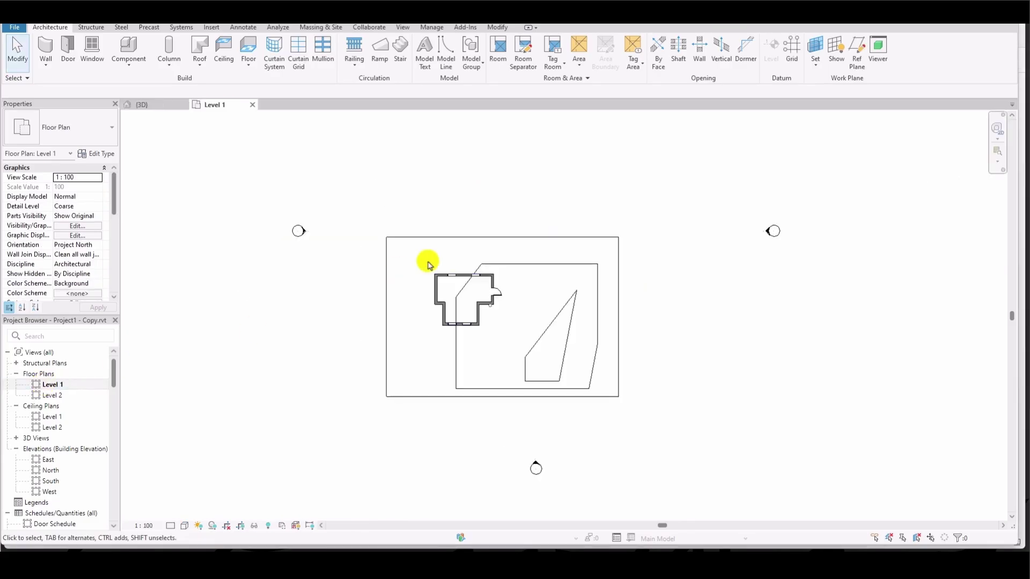
# Step: Create a vertical building section across the full site just east of the house and flip it to face the house
pyautogui.click(403, 28)
pyautogui.click(392, 53)
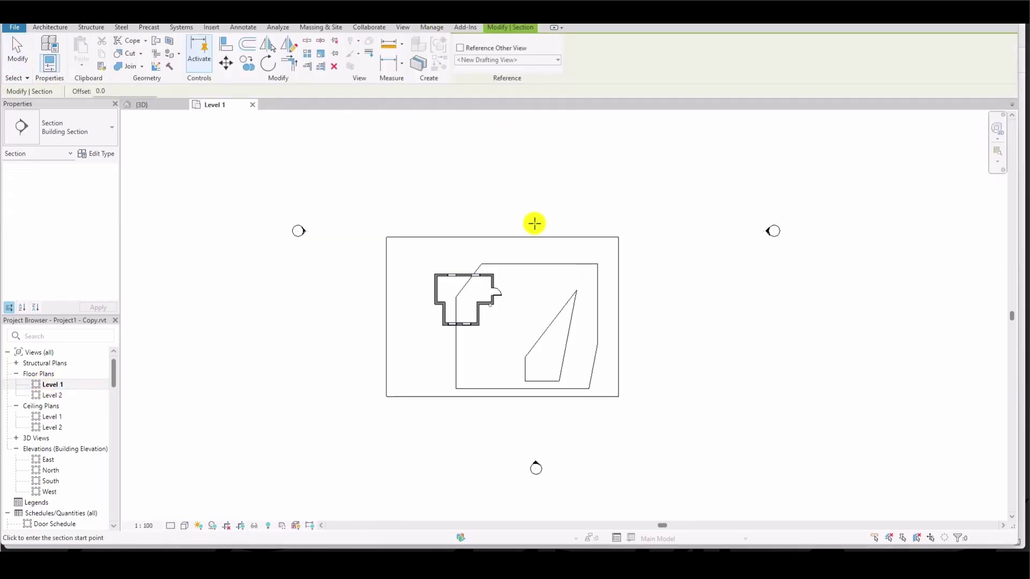
pyautogui.click(554, 207)
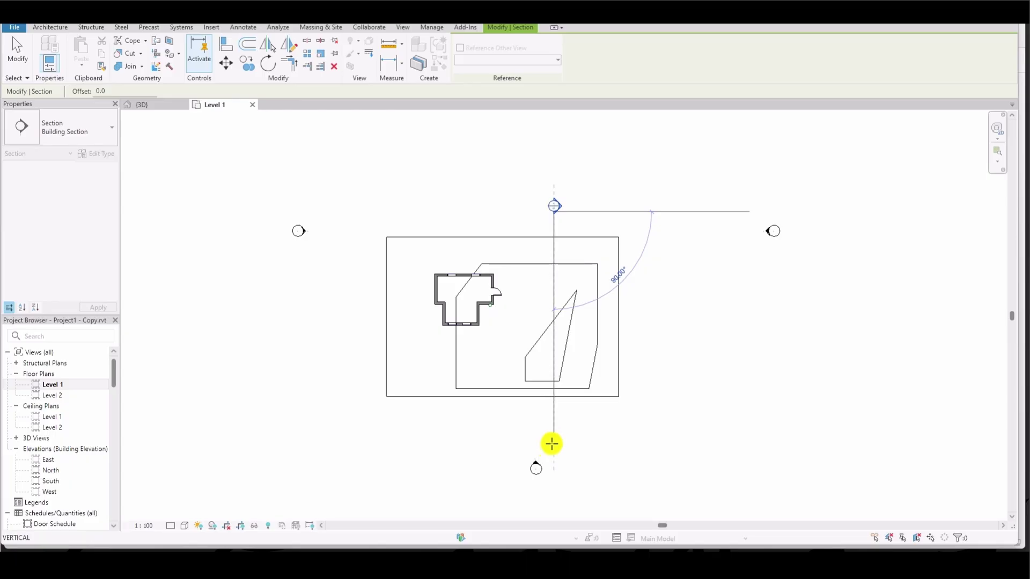
pyautogui.click(554, 443)
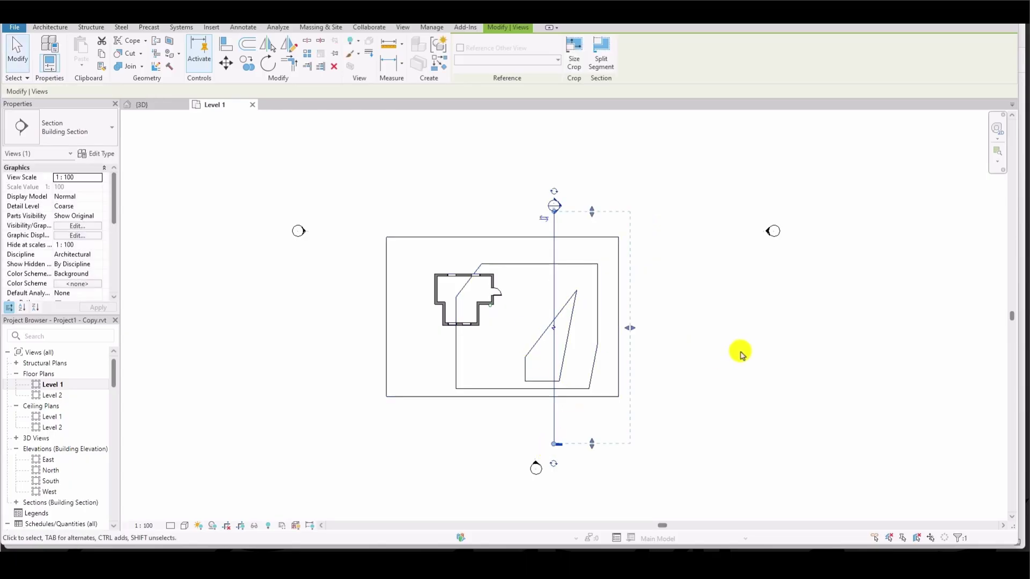
pyautogui.click(544, 218)
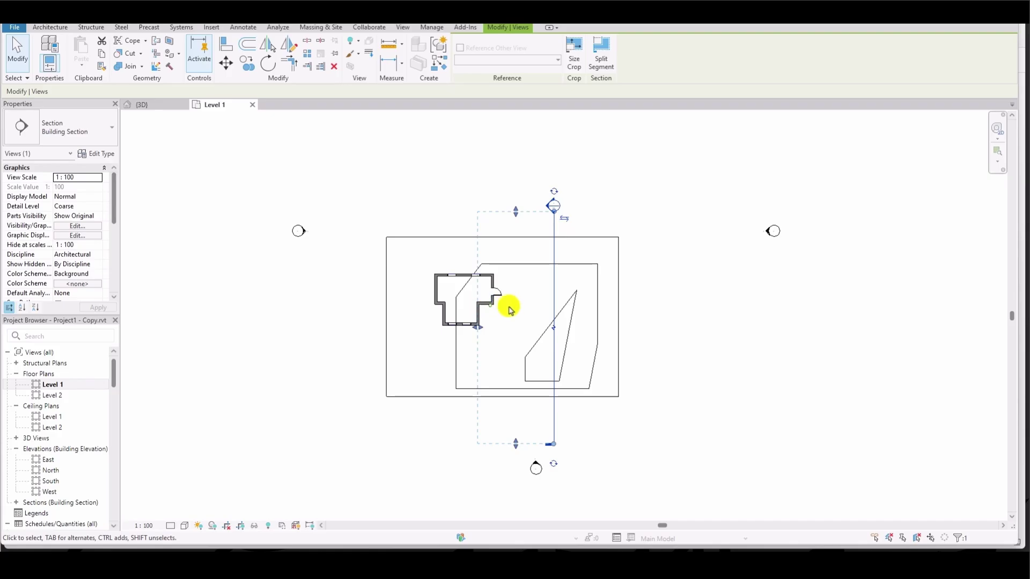
# Step: Open the new section view, examine the cut ground profile at both ends, and deselect the section
pyautogui.doubleClick(554, 206)
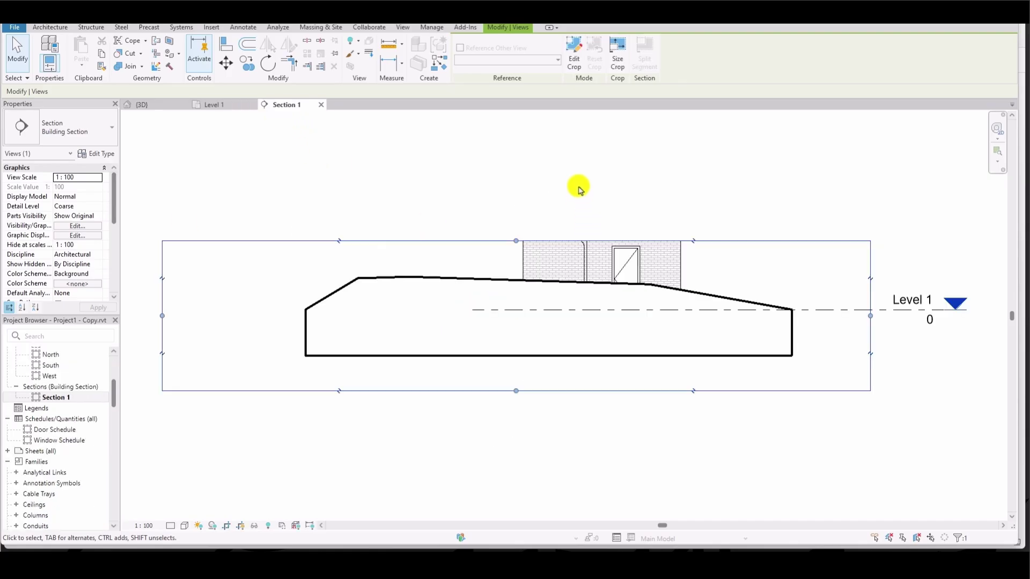
pyautogui.scroll(4, 348, 318)
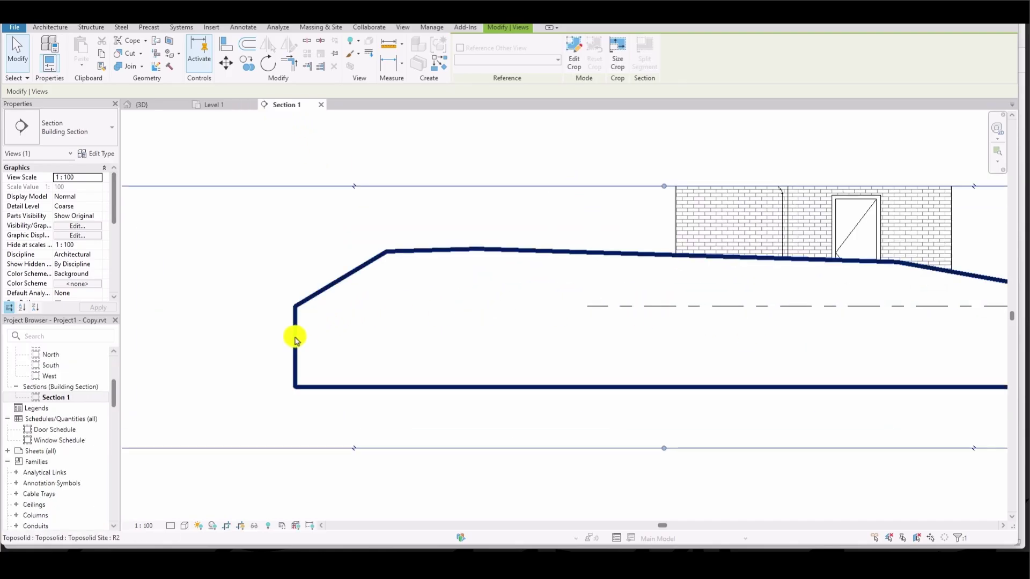
pyautogui.scroll(-3, 294, 338)
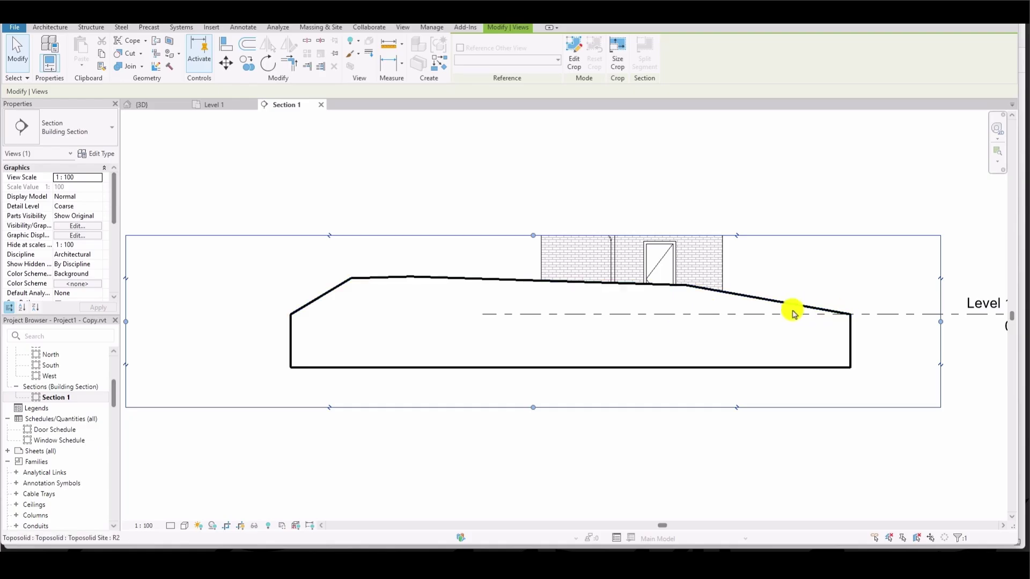
pyautogui.click(500, 178)
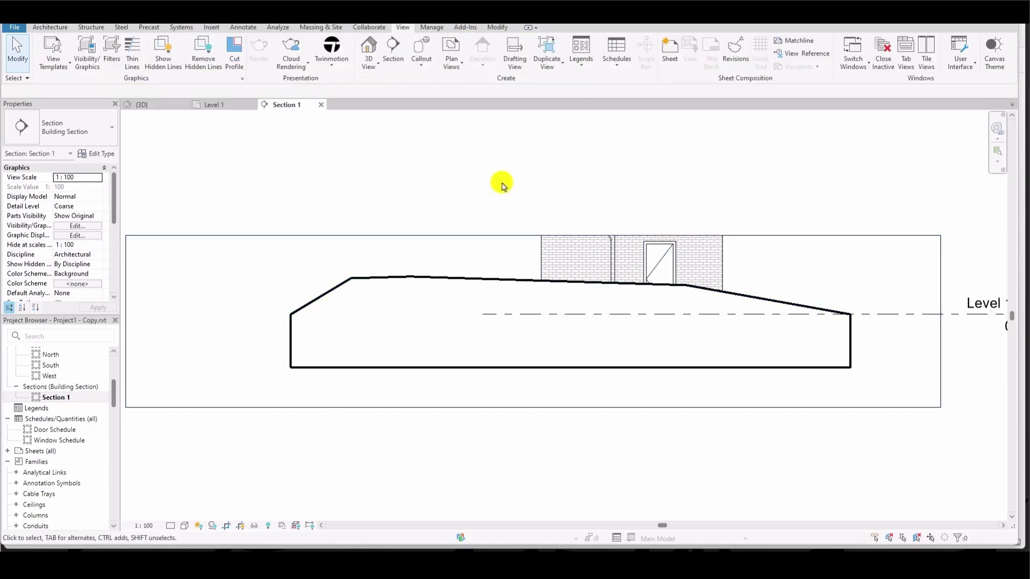
# Step: Return to the 3D view, reset the toposolid's shape to clear its added points, and exit shape editing
pyautogui.click(166, 105)
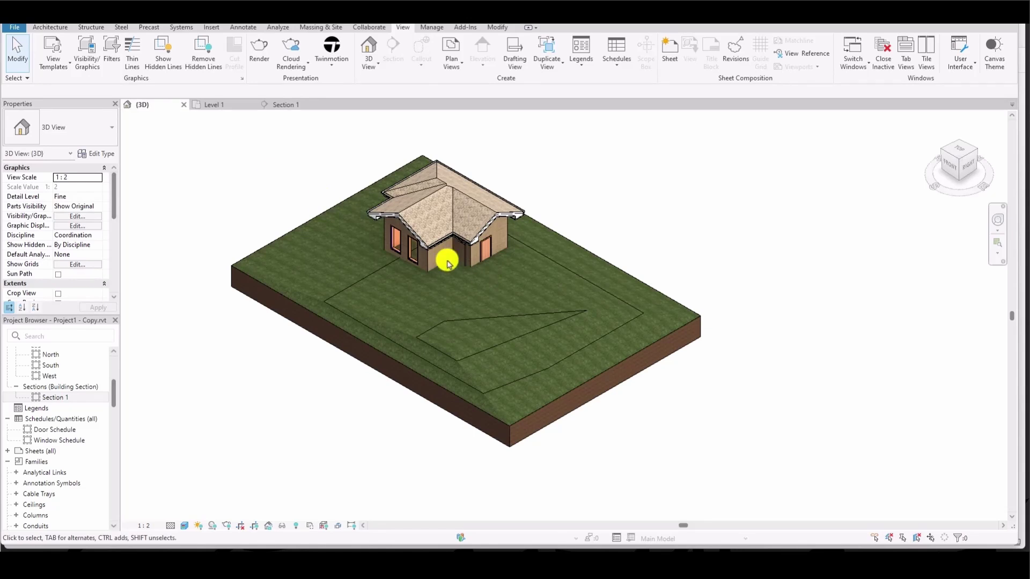
pyautogui.click(622, 272)
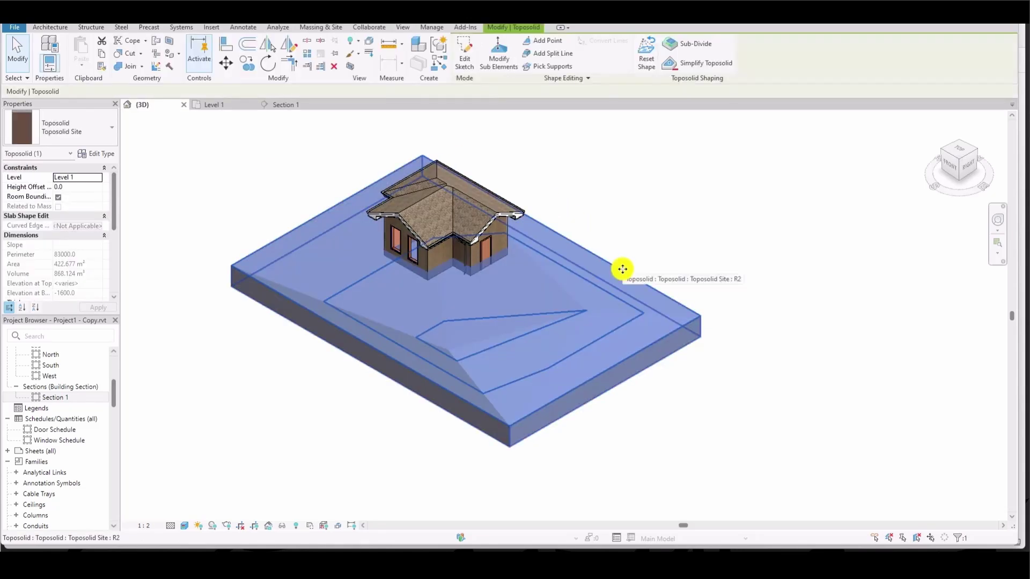
pyautogui.click(543, 40)
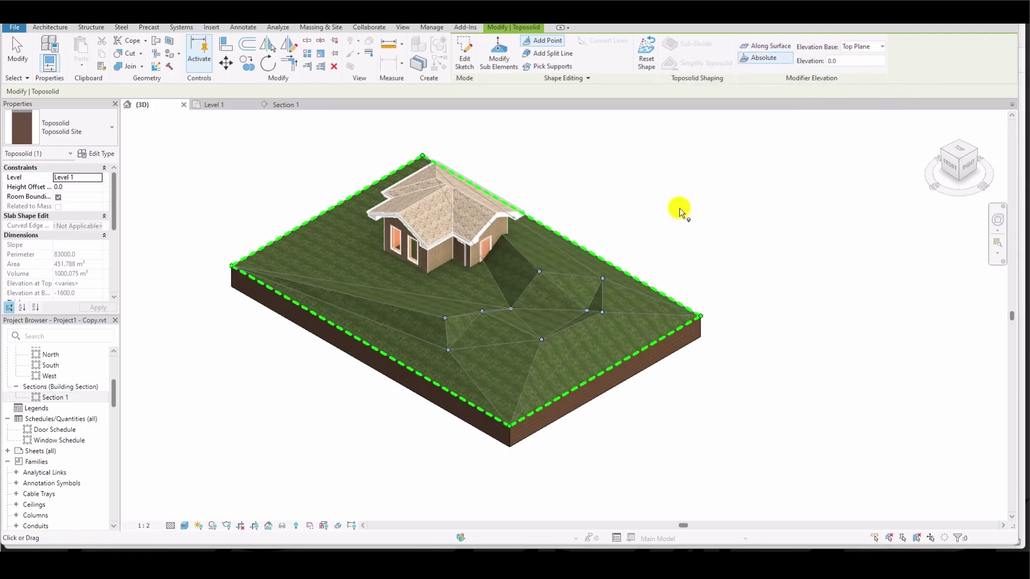
pyautogui.click(644, 60)
pyautogui.press('Escape')
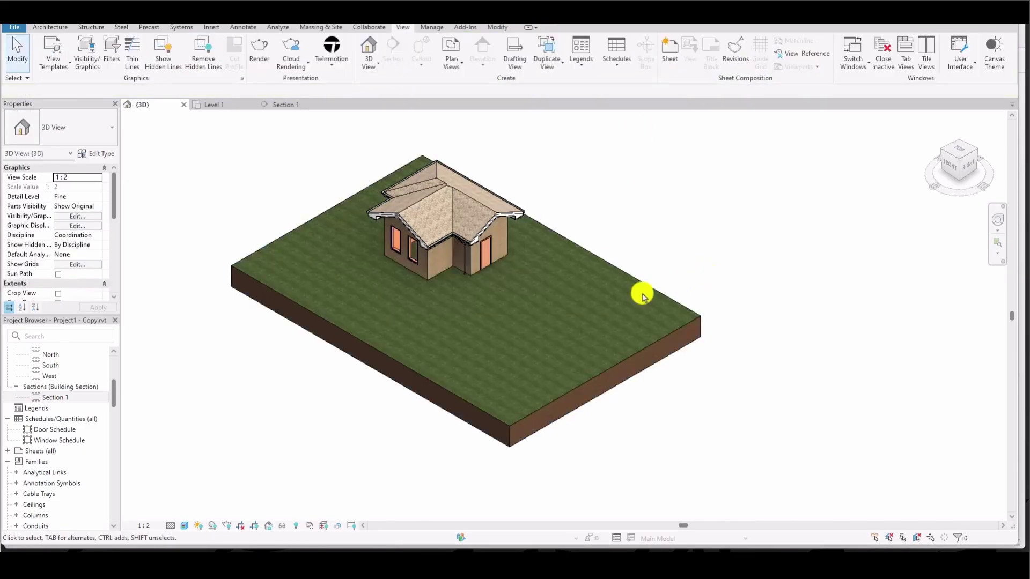
# Step: Add one point to the toposolid in front of the house at an absolute elevation of 1000 and finish shape editing
pyautogui.click(643, 285)
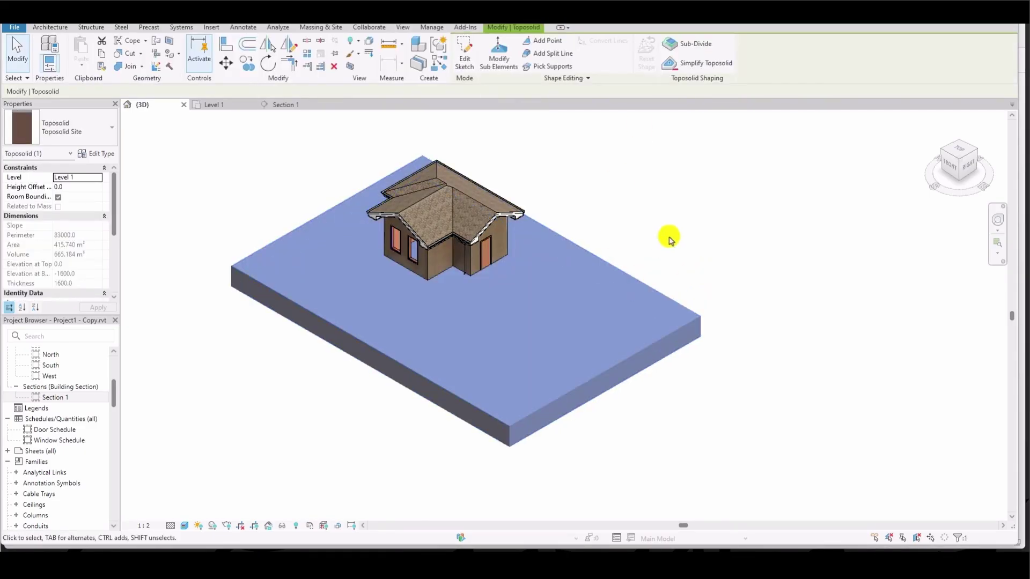
pyautogui.click(547, 40)
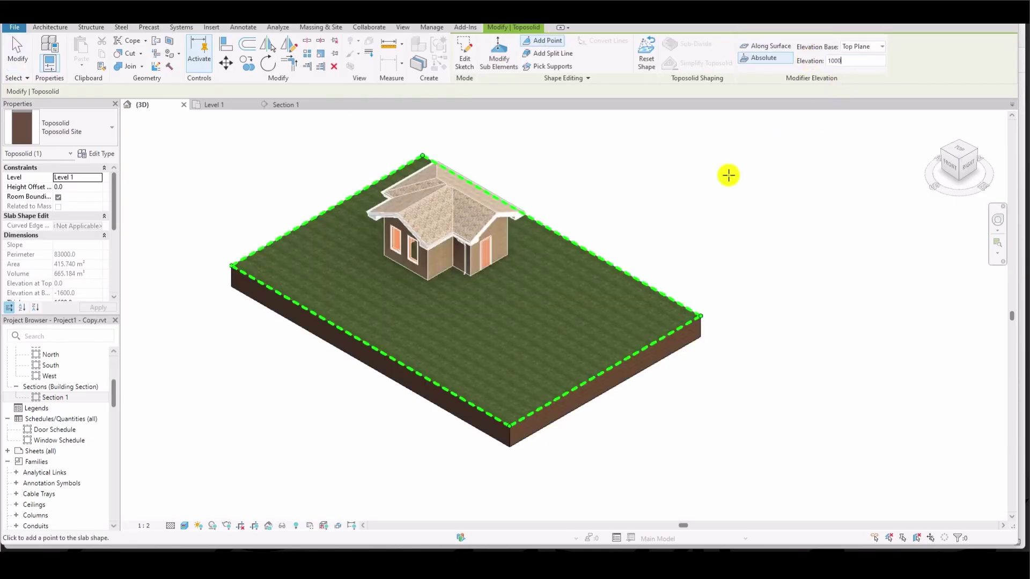
pyautogui.click(536, 310)
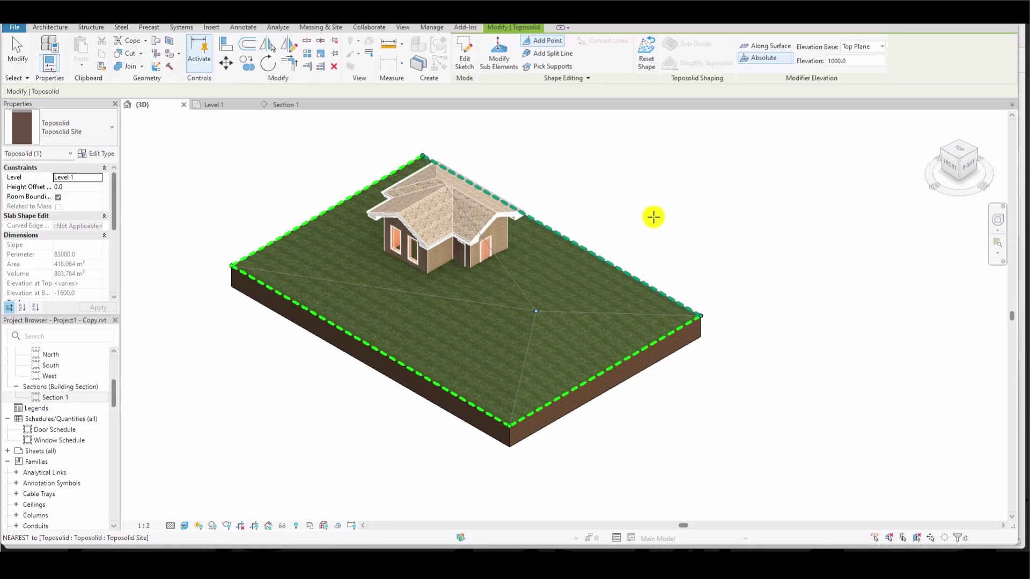
pyautogui.rightClick(665, 192)
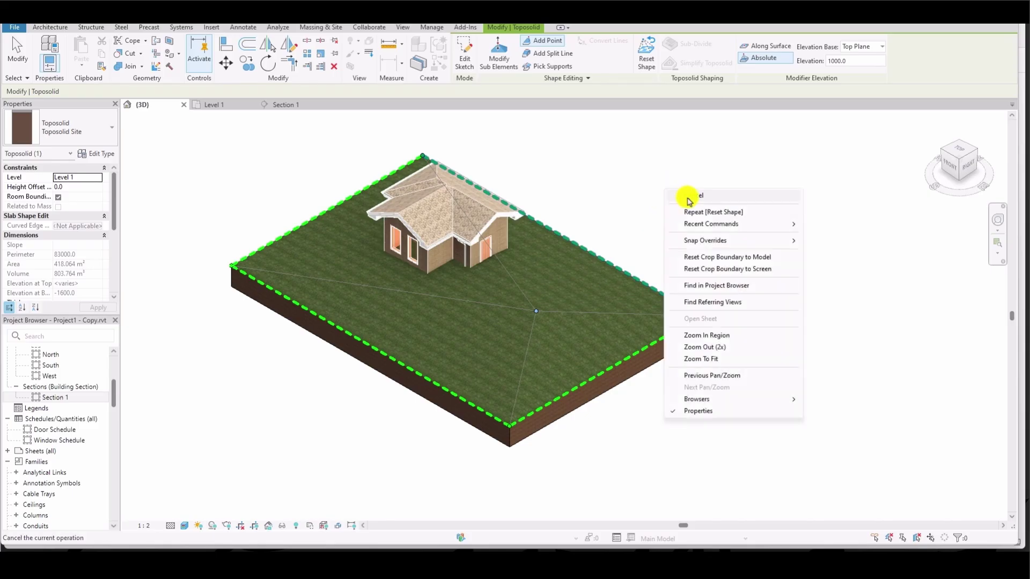
pyautogui.click(686, 211)
pyautogui.rightClick(639, 182)
pyautogui.click(665, 188)
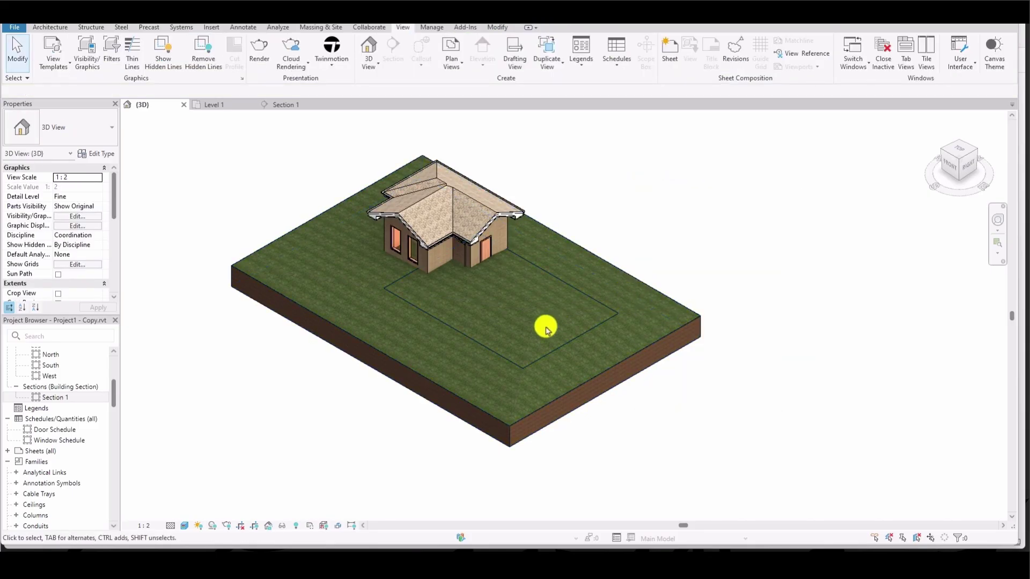
# Step: Check the ground profile in Section 1, and add a toposolid point in 3D beside the existing one, offset 1000 along the surface
pyautogui.click(284, 105)
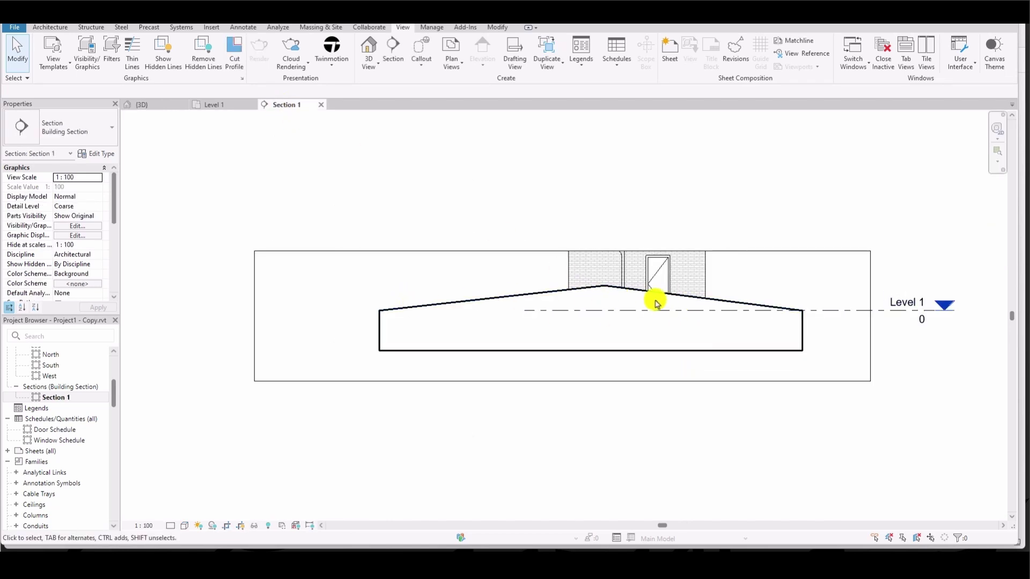
pyautogui.click(147, 106)
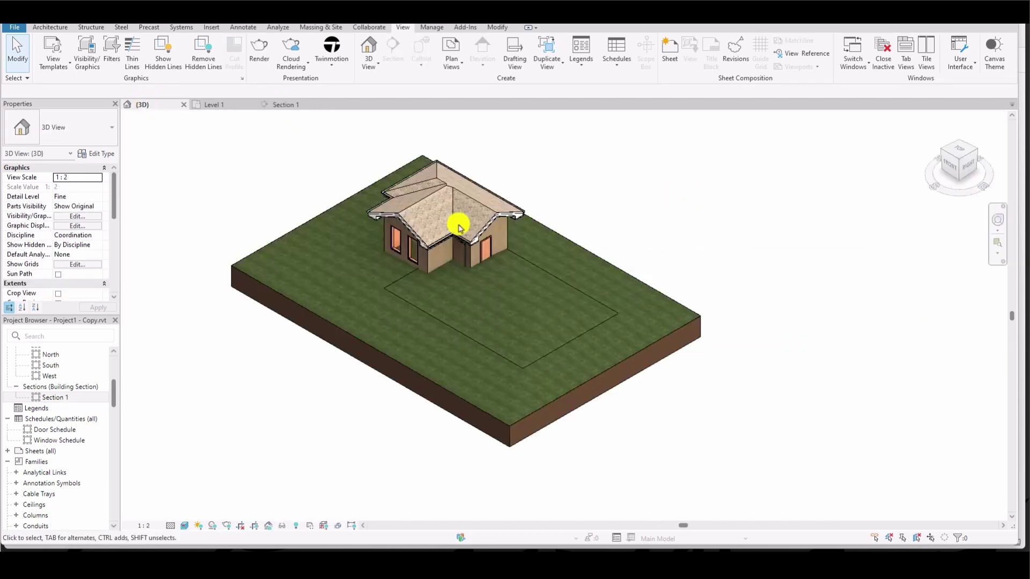
pyautogui.click(604, 265)
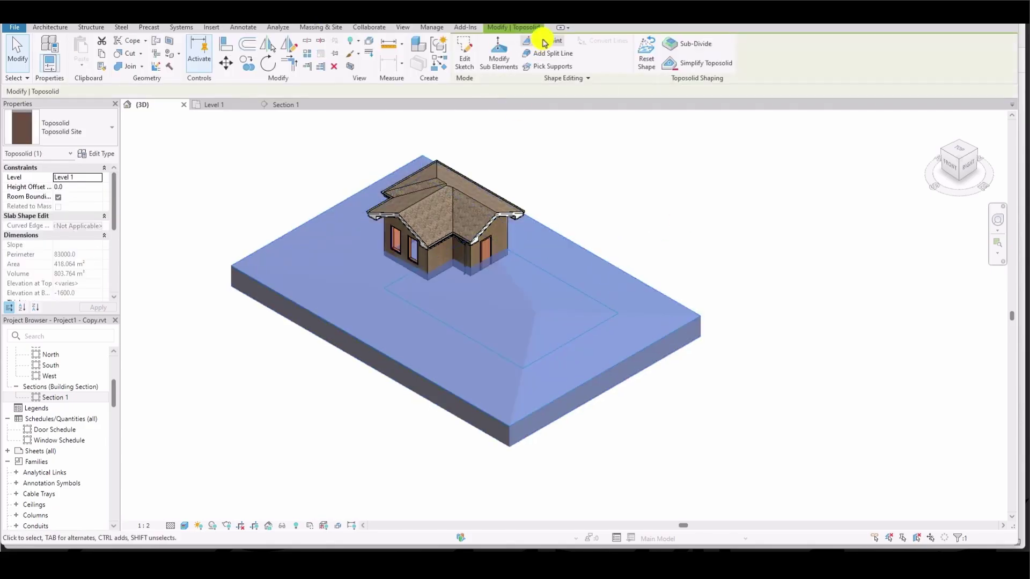
pyautogui.click(544, 40)
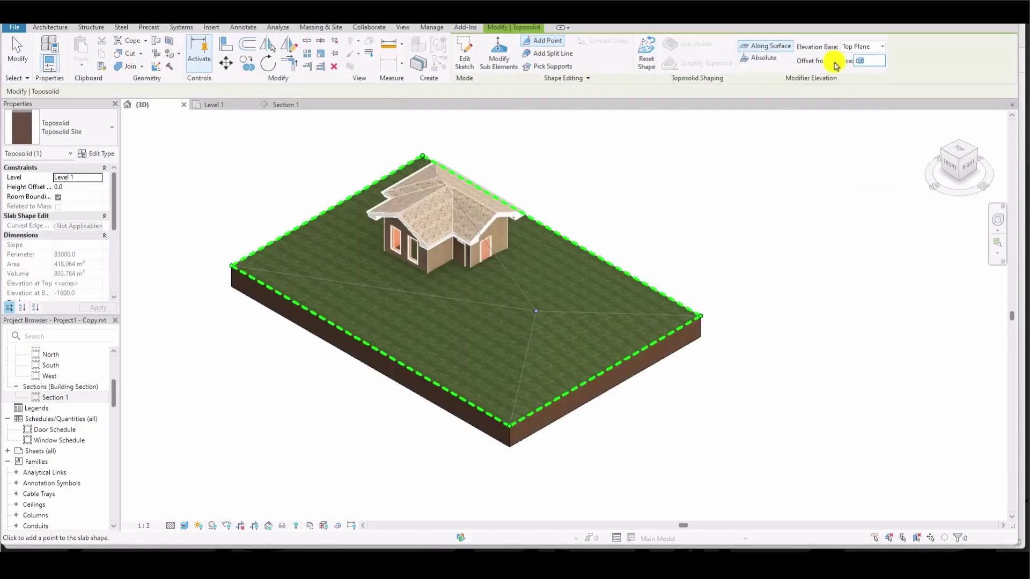
pyautogui.click(554, 302)
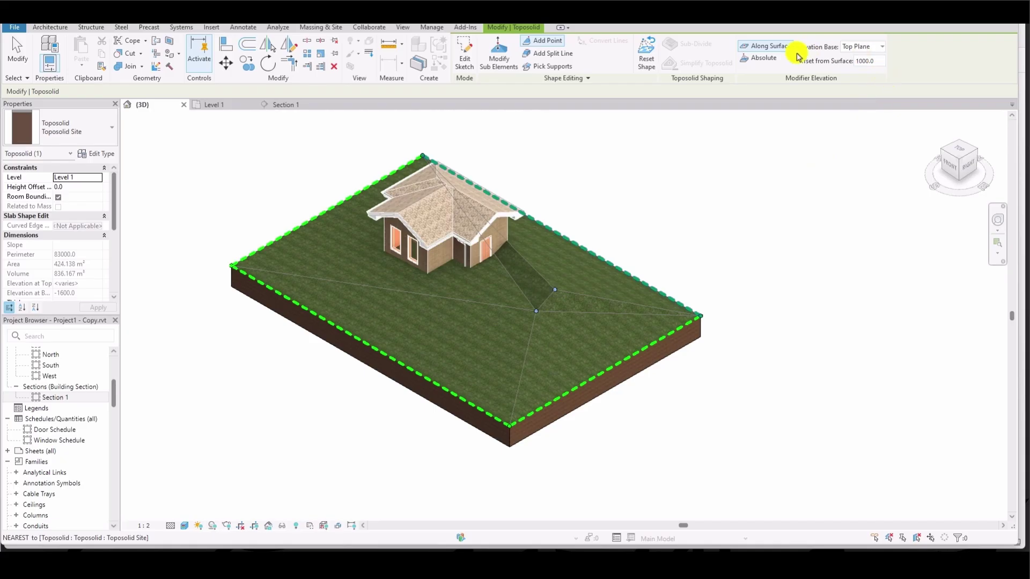
# Step: Switch point placement to absolute with an elevation of 1000 and add a third point toward the site's front corner
pyautogui.click(762, 58)
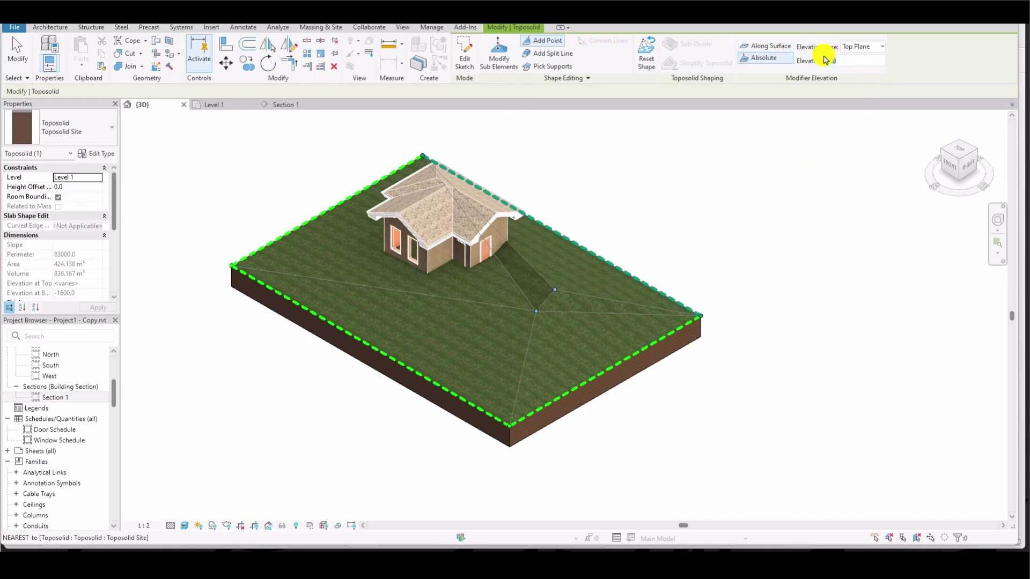
pyautogui.press('Return')
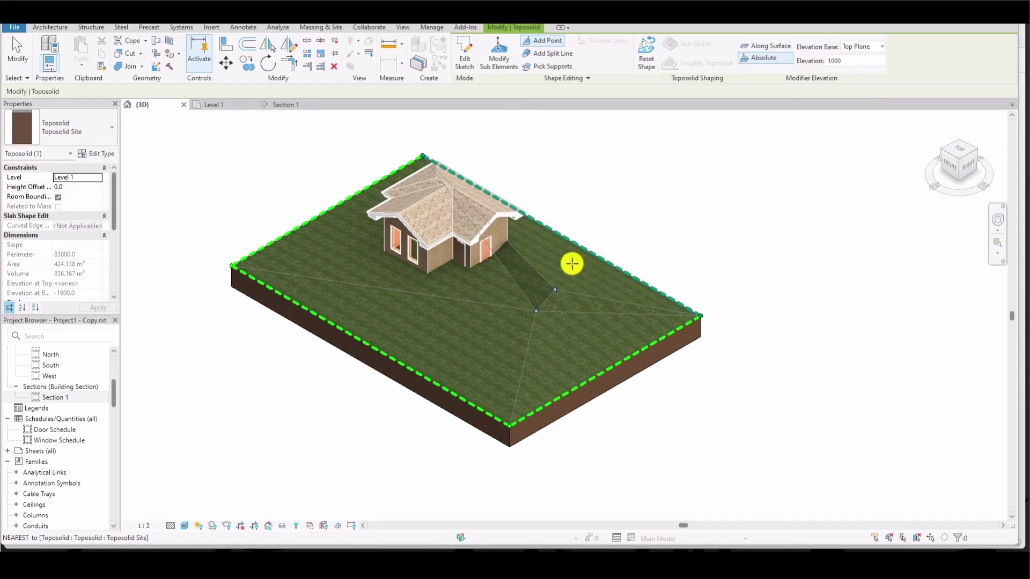
pyautogui.click(495, 329)
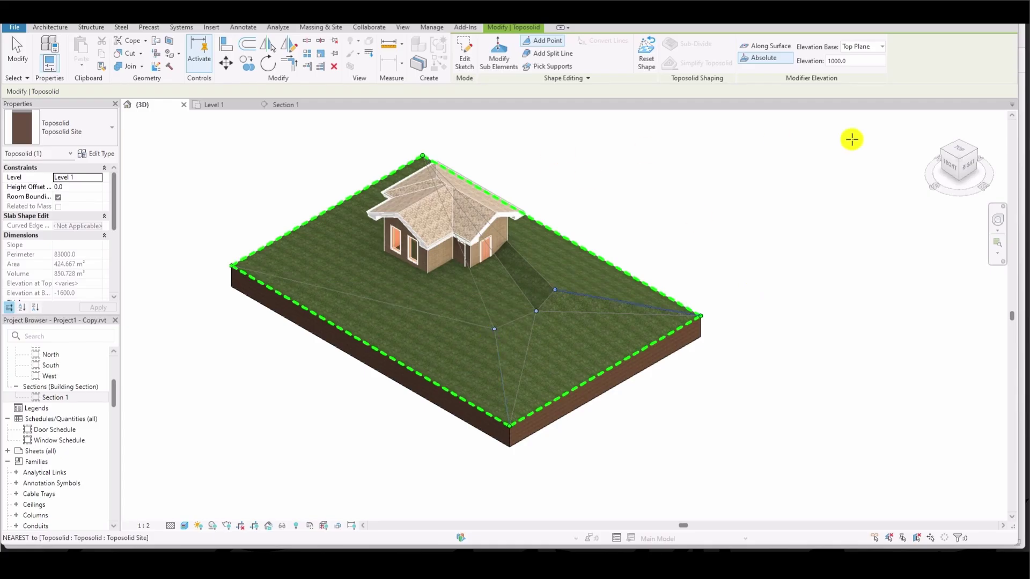
# Step: Examine in Section 1 how the heights of the along-surface point and the absolute points compare on the ground profile
pyautogui.click(282, 105)
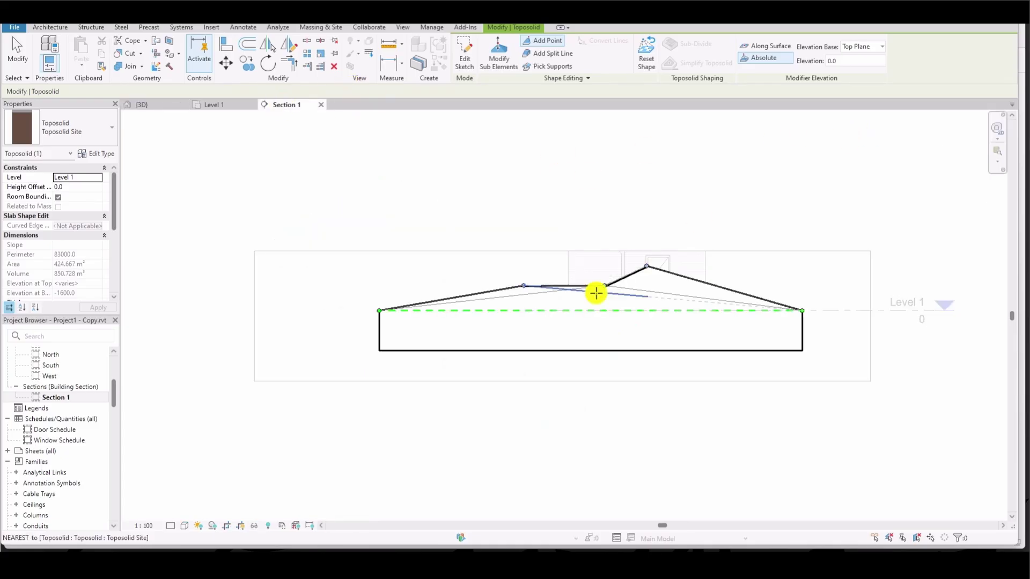
pyautogui.scroll(2, 593, 292)
pyautogui.scroll(-2, 408, 238)
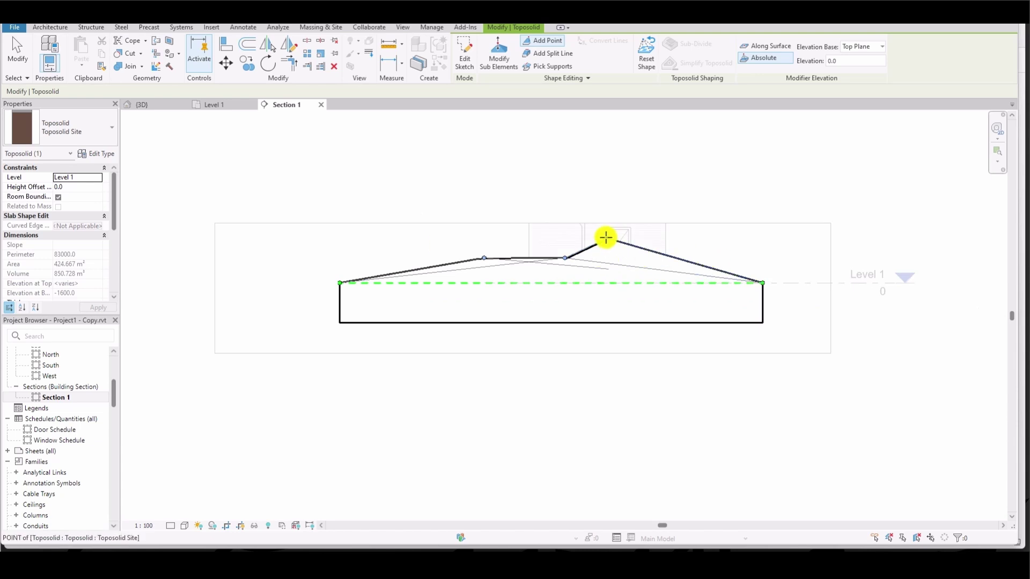
pyautogui.scroll(5, 608, 238)
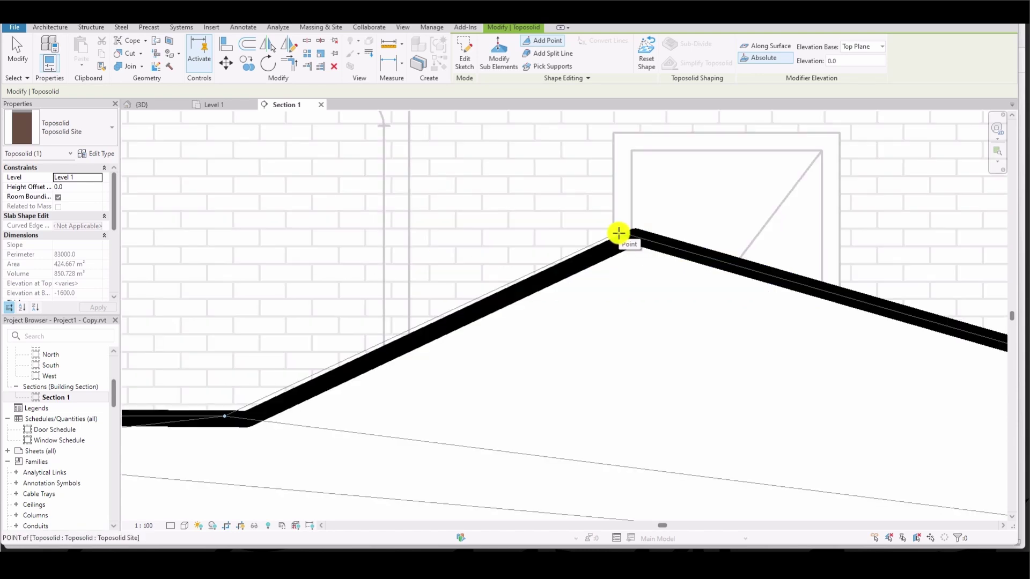
pyautogui.scroll(-5, 618, 233)
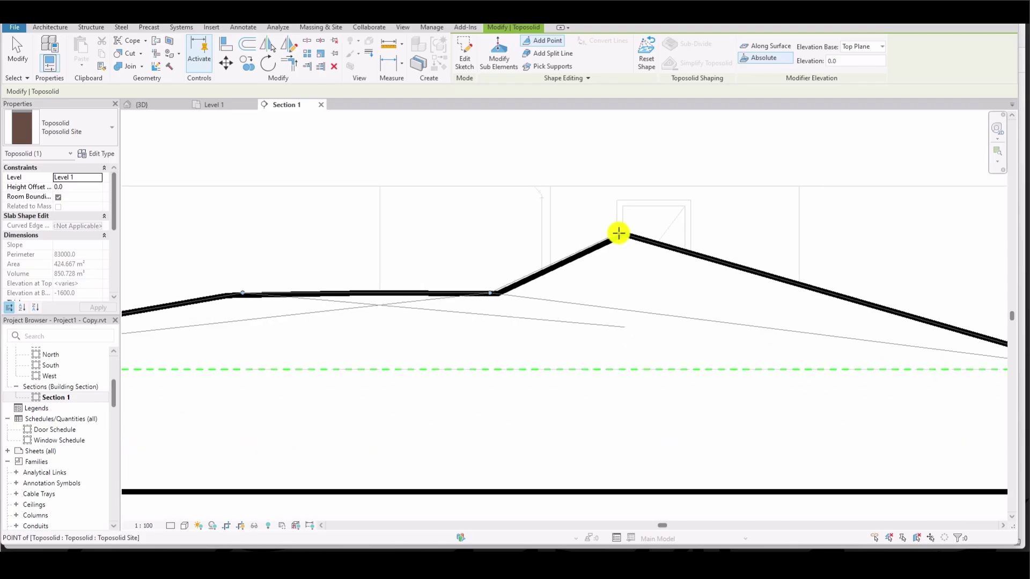
pyautogui.scroll(4, 370, 271)
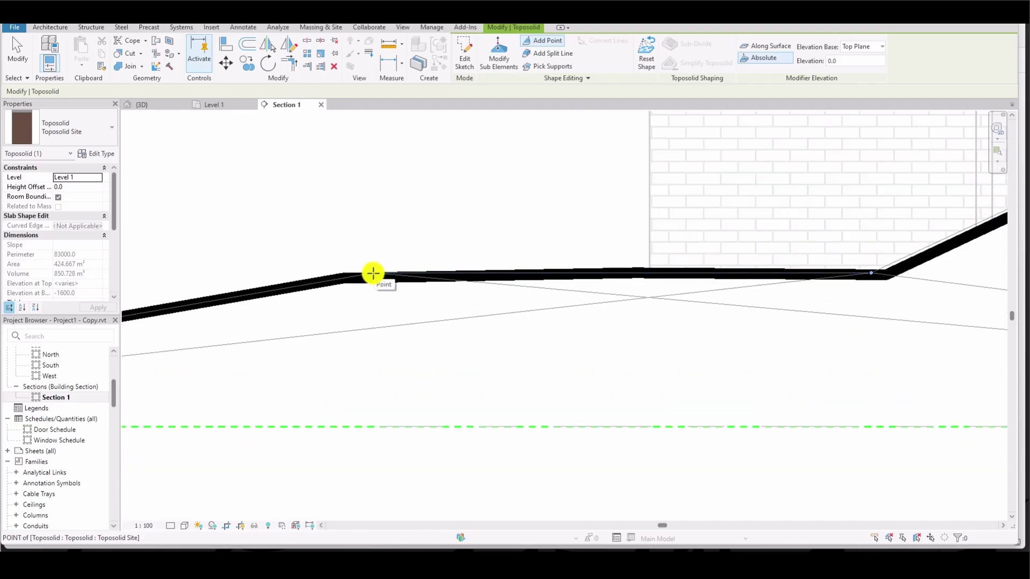
pyautogui.scroll(-4, 793, 275)
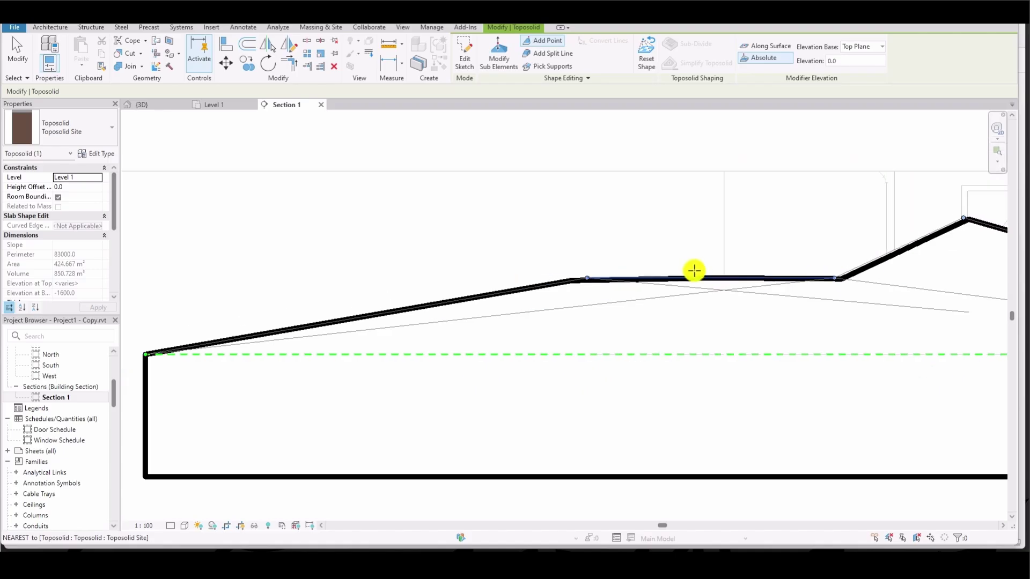
pyautogui.scroll(4, 621, 233)
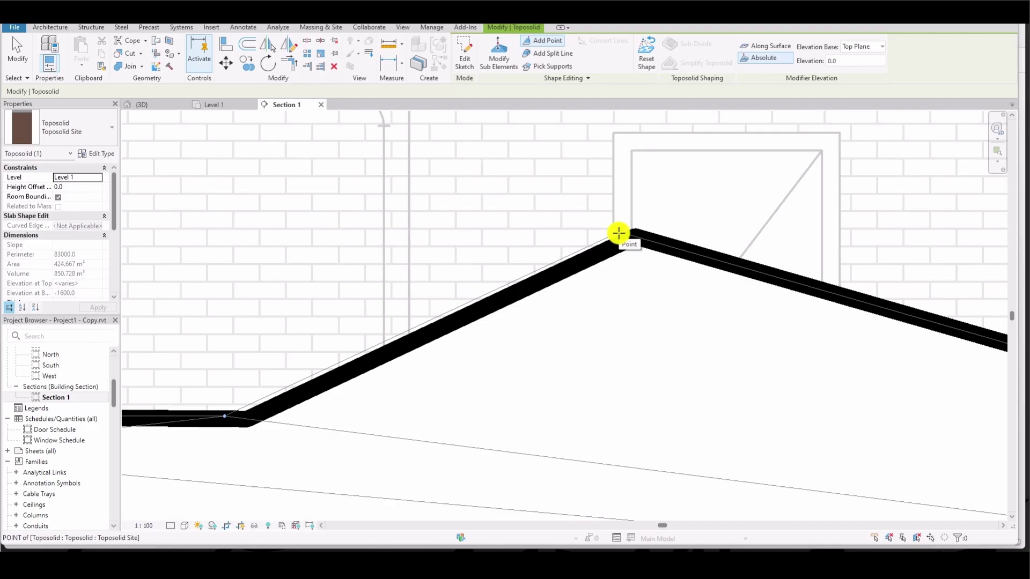
pyautogui.scroll(-4, 618, 232)
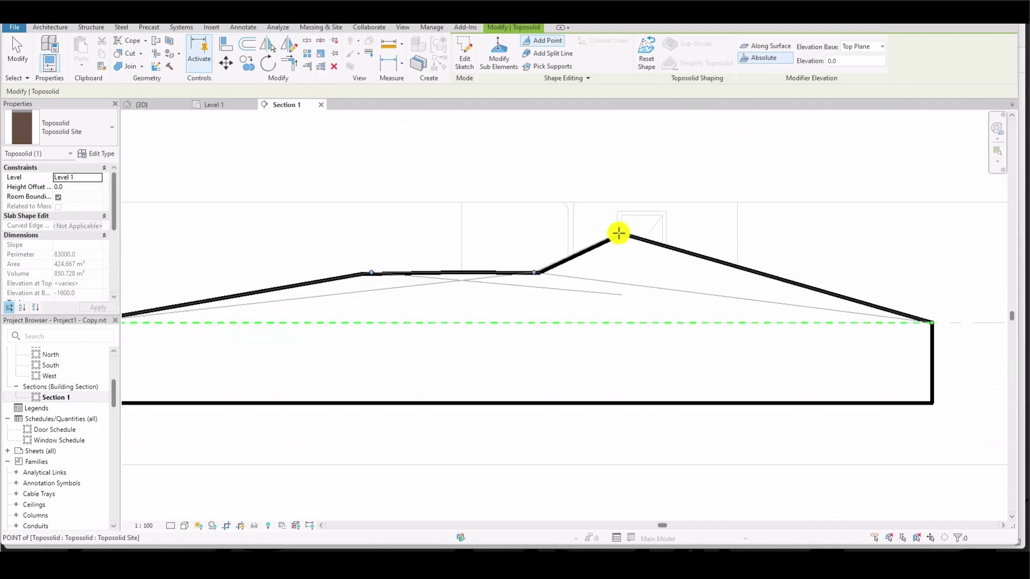
pyautogui.scroll(4, 370, 272)
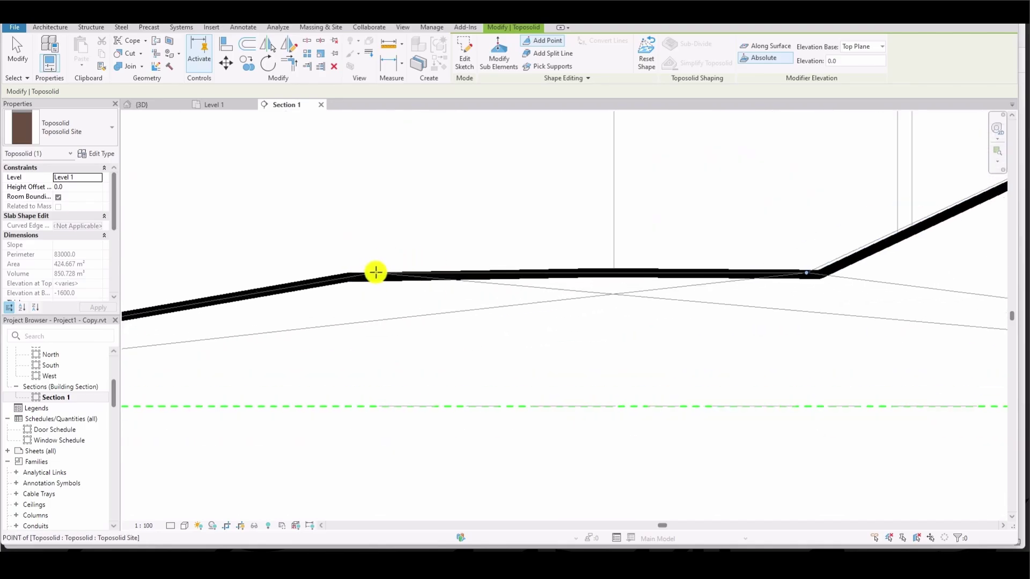
pyautogui.scroll(-4, 607, 274)
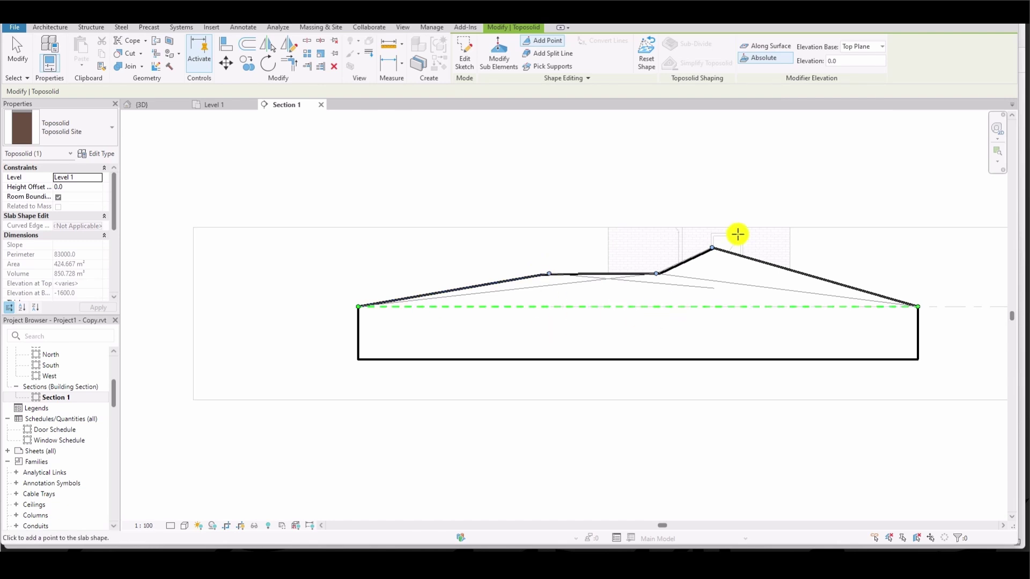
# Step: Reset the toposolid's shape to clear all its added points, and return to the 3D view
pyautogui.click(648, 51)
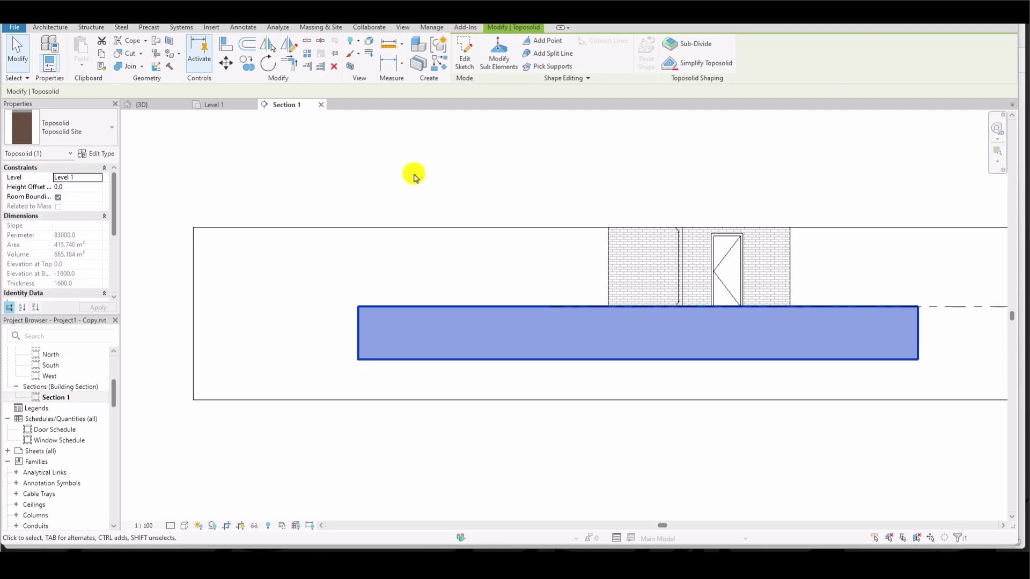
pyautogui.click(152, 105)
pyautogui.click(705, 248)
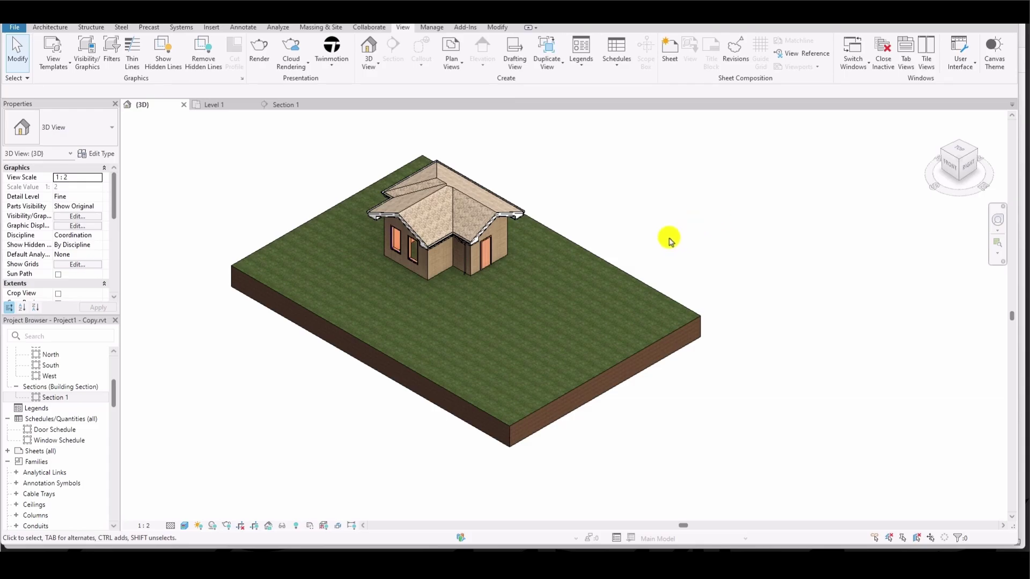
# Step: Add many points at varying elevations across the toposolid to model hilly, uneven terrain around the house
pyautogui.click(618, 270)
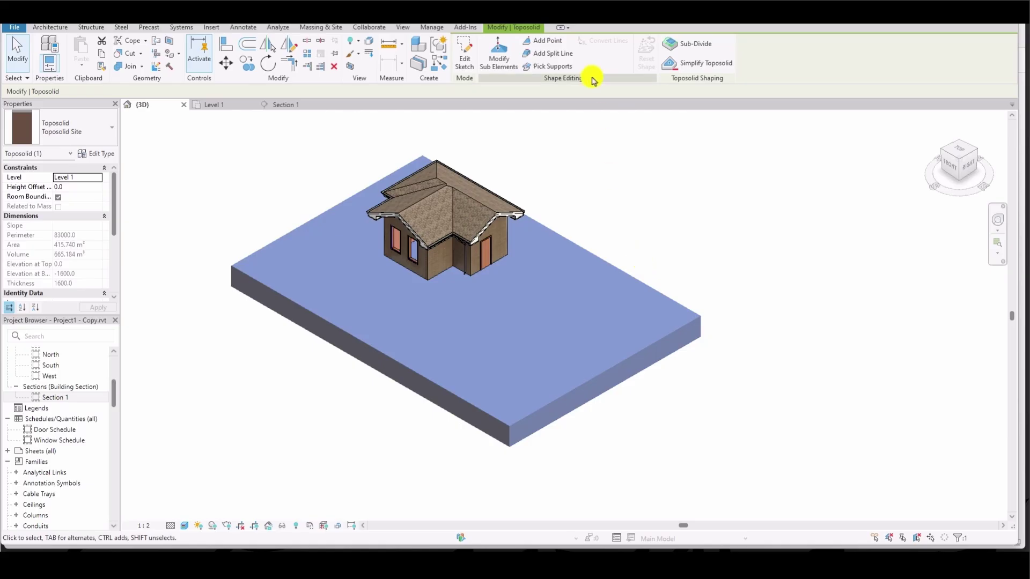
pyautogui.click(536, 40)
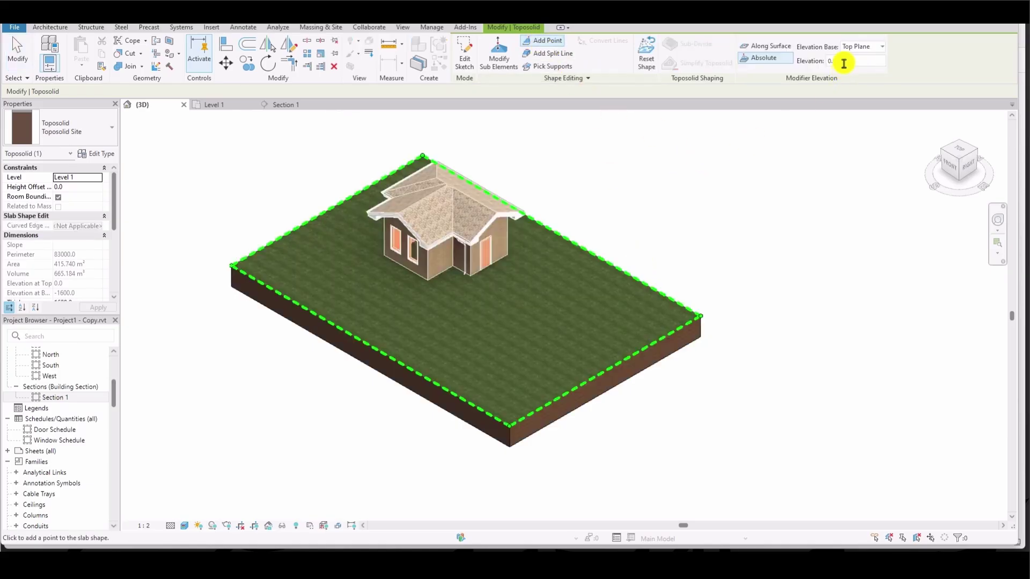
pyautogui.scroll(2, 478, 349)
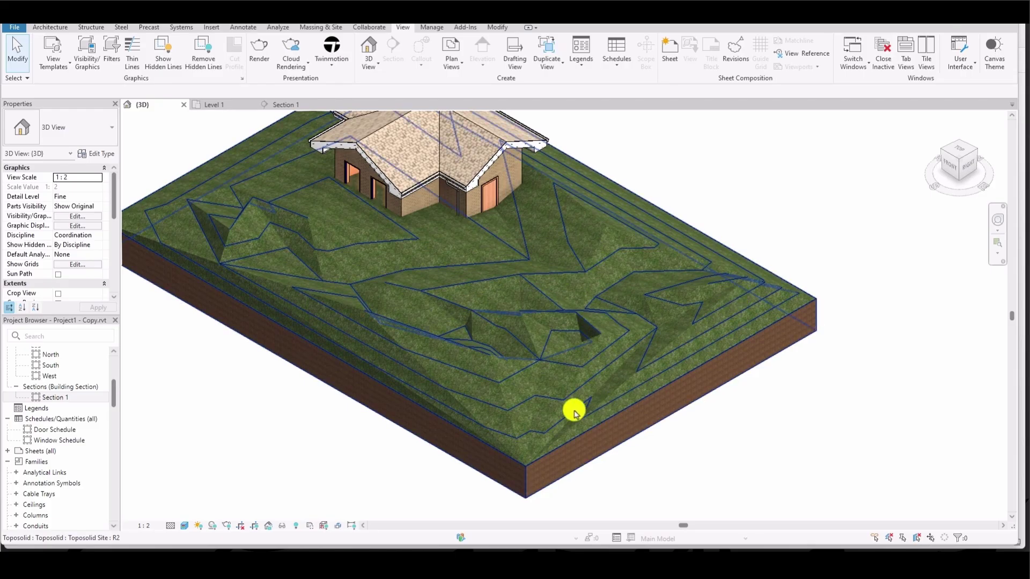
pyautogui.scroll(-1, 511, 379)
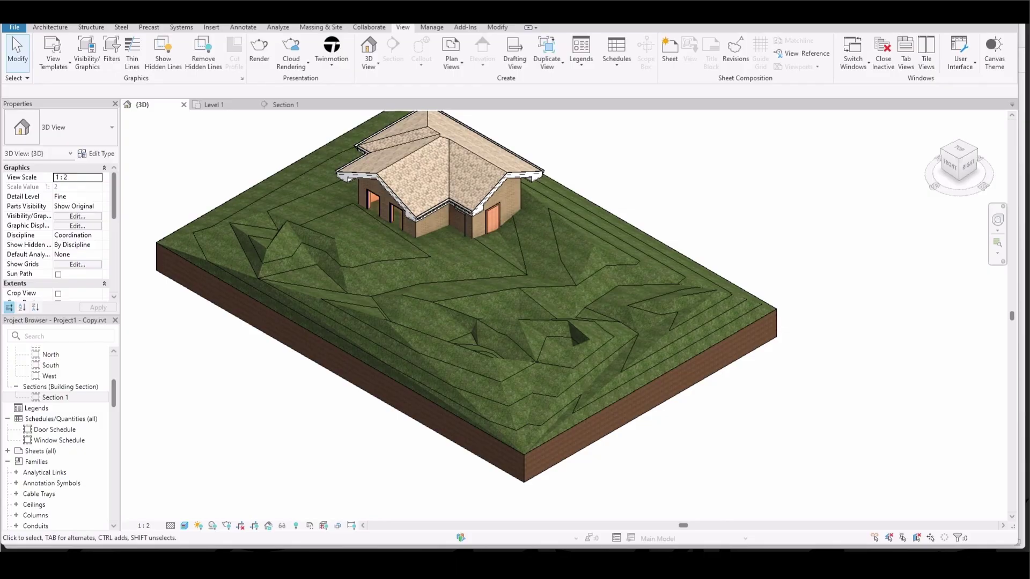
# Step: In the project's object styles, create a new subcategory of Toposolid named Zero line
pyautogui.click(685, 255)
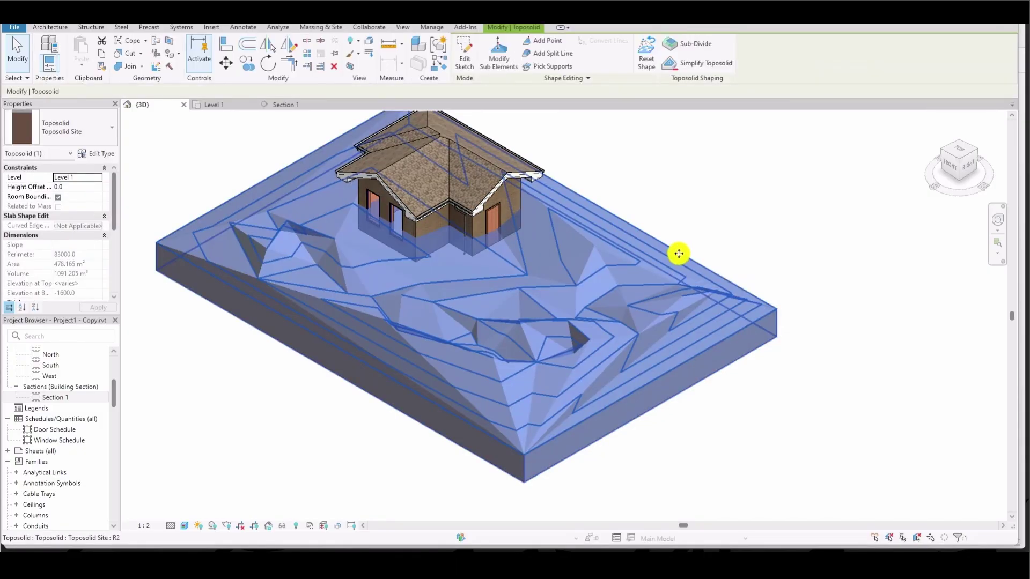
pyautogui.click(435, 28)
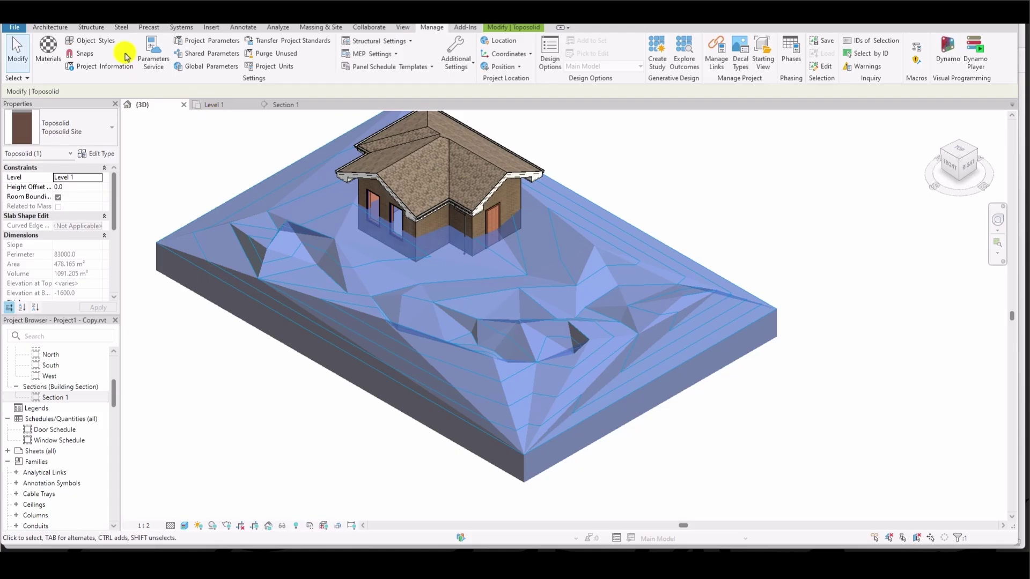
pyautogui.click(85, 41)
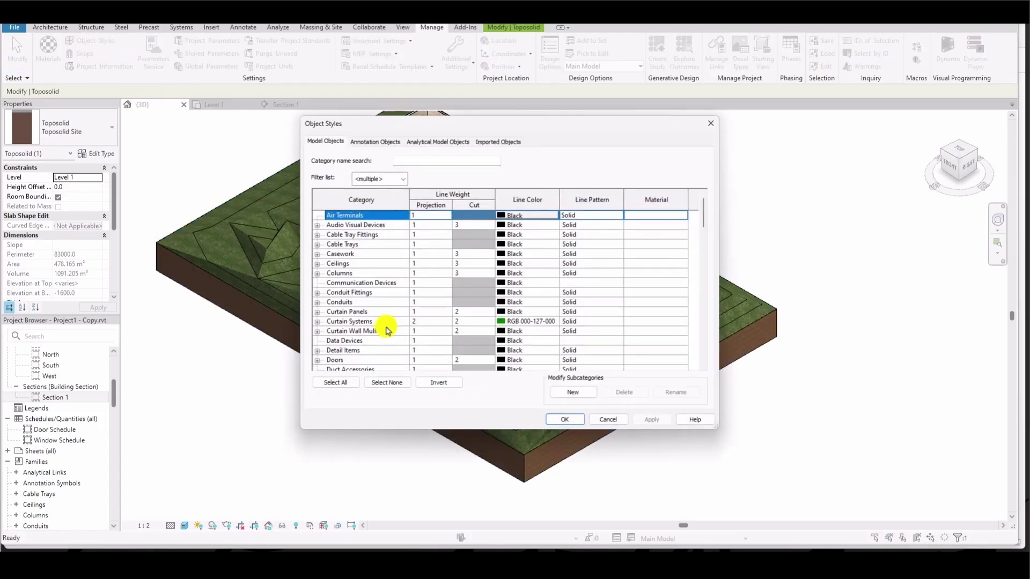
pyautogui.moveTo(706, 219); pyautogui.dragTo(706, 355)
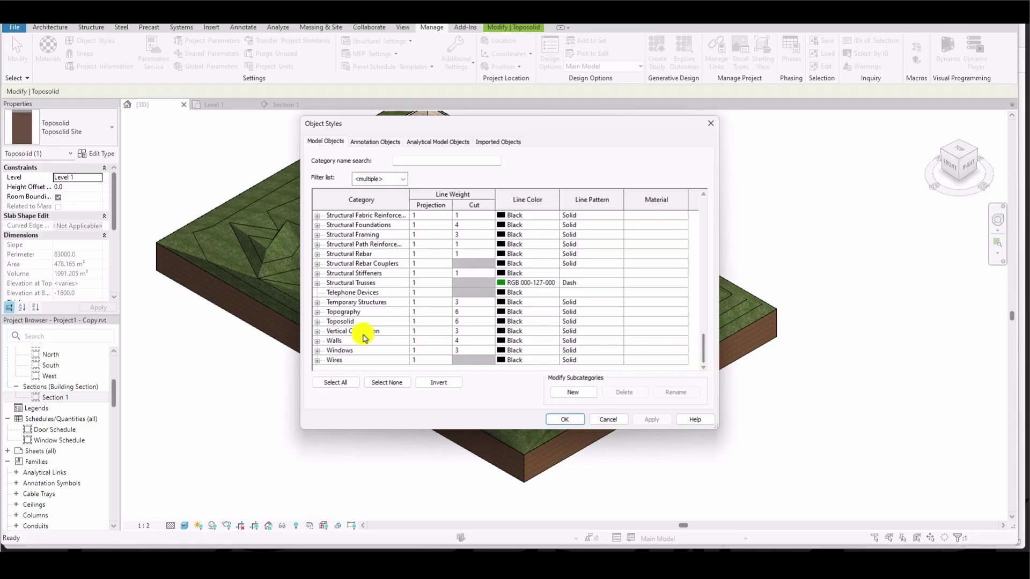
pyautogui.click(317, 322)
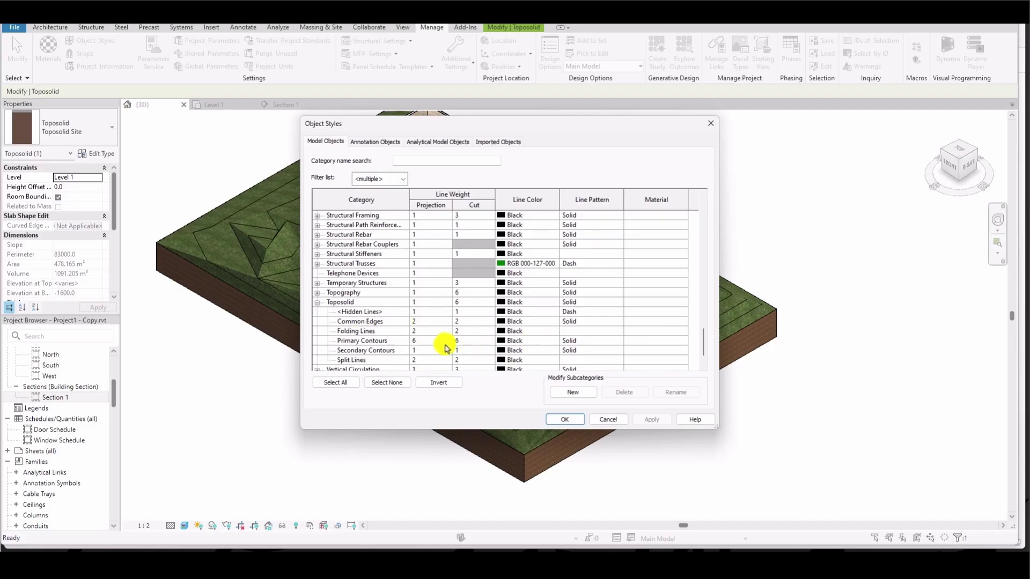
pyautogui.click(394, 344)
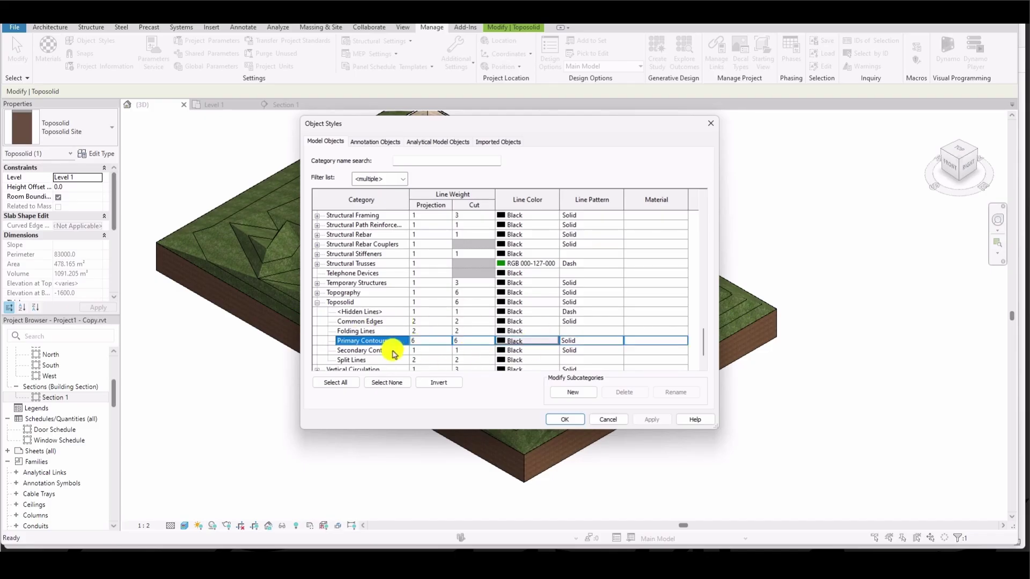
pyautogui.click(394, 352)
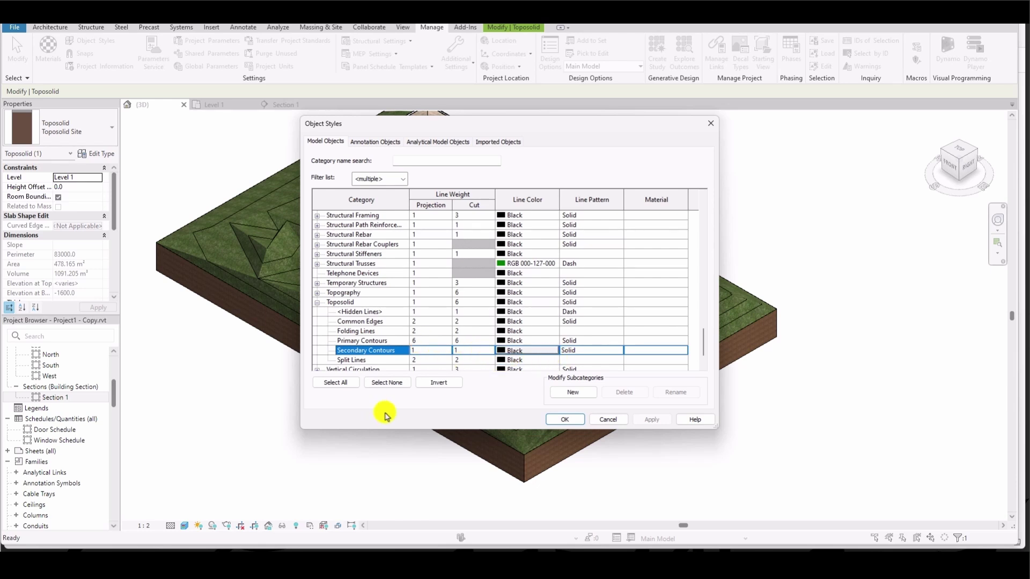
pyautogui.click(573, 394)
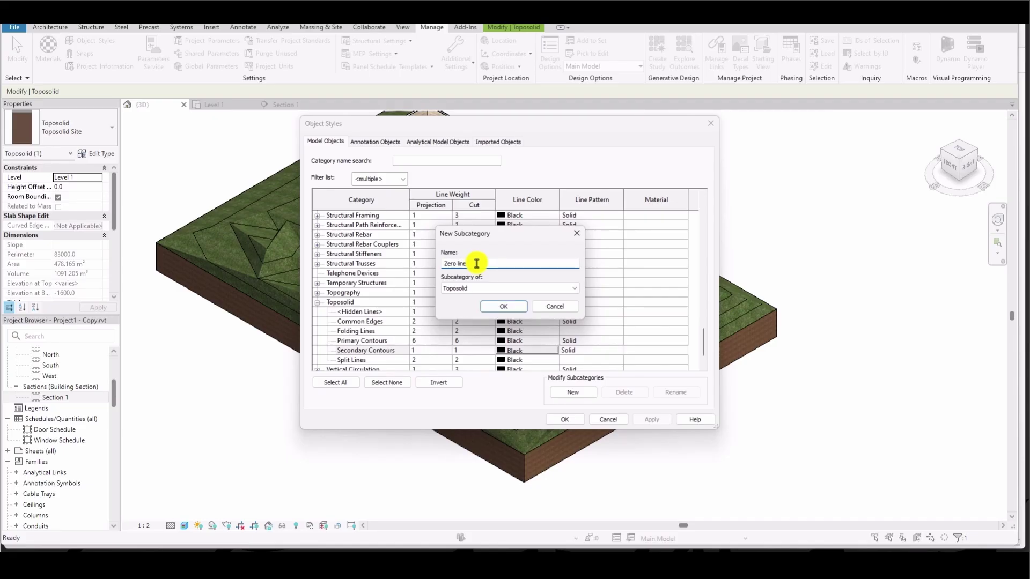
pyautogui.click(504, 306)
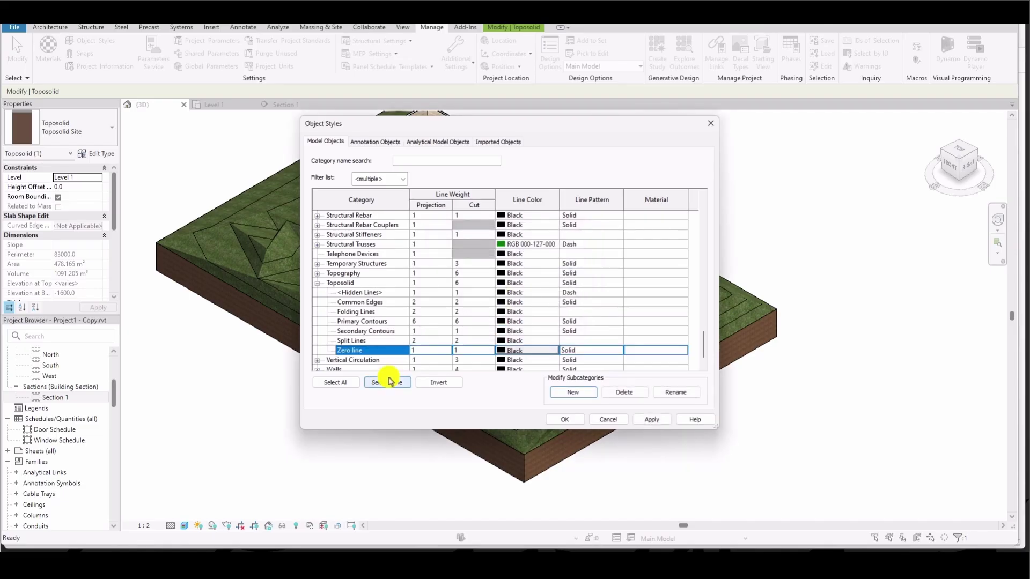
# Step: Give the Zero line subcategory projection and cut line weights of 4 and a red line colour, and apply the object styles
pyautogui.click(446, 351)
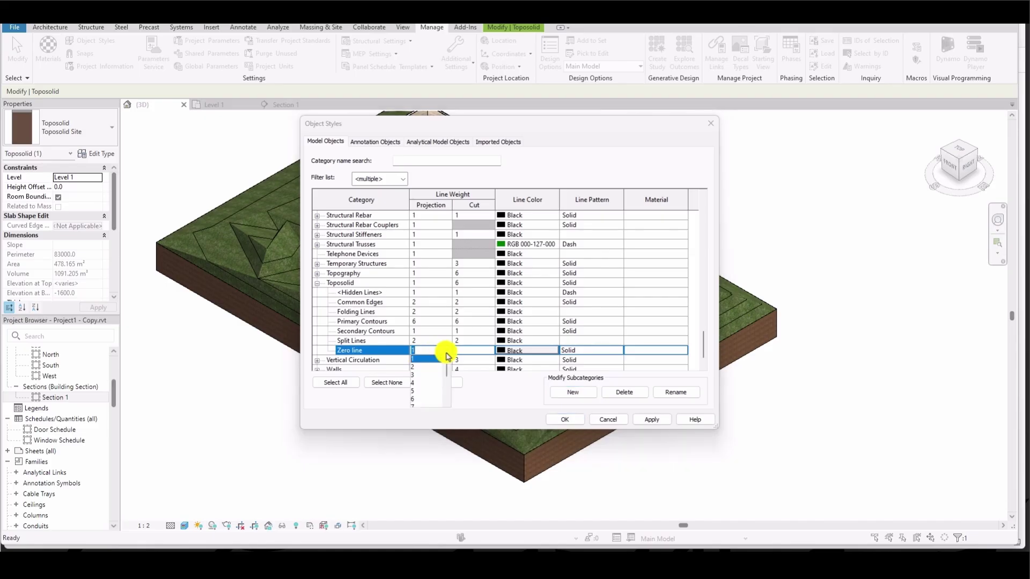
pyautogui.click(419, 384)
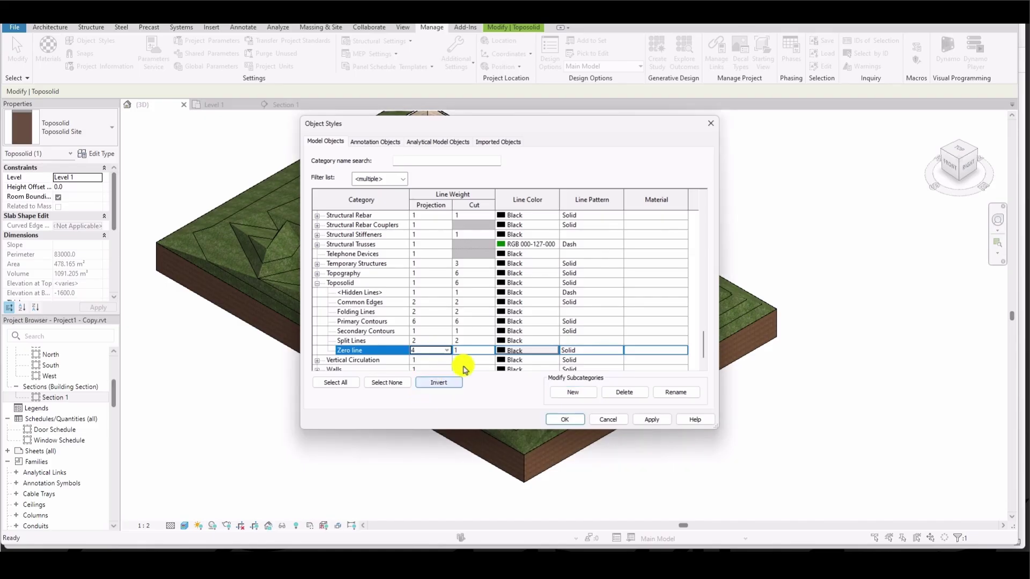
pyautogui.click(490, 351)
pyautogui.click(467, 384)
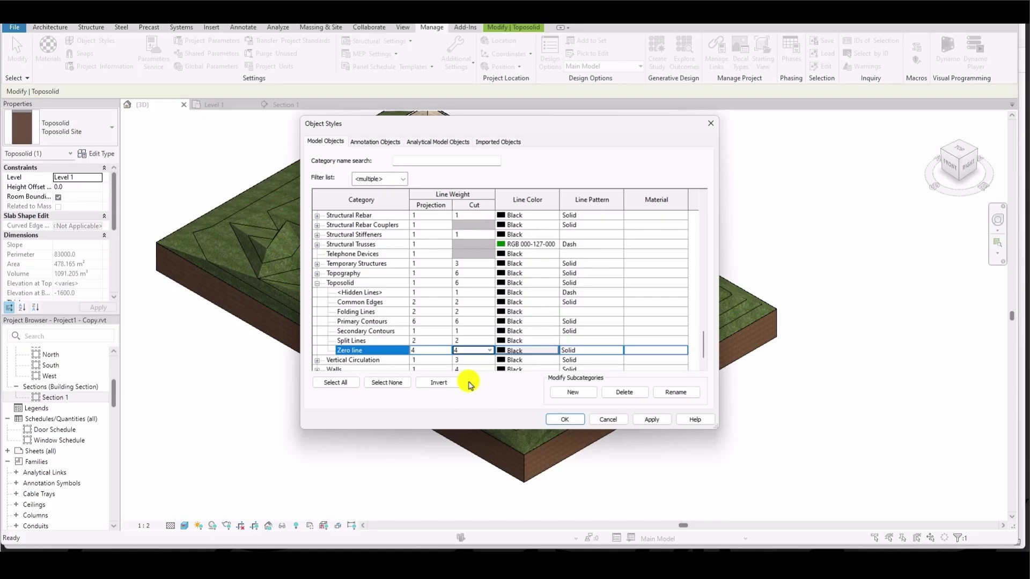
pyautogui.click(525, 350)
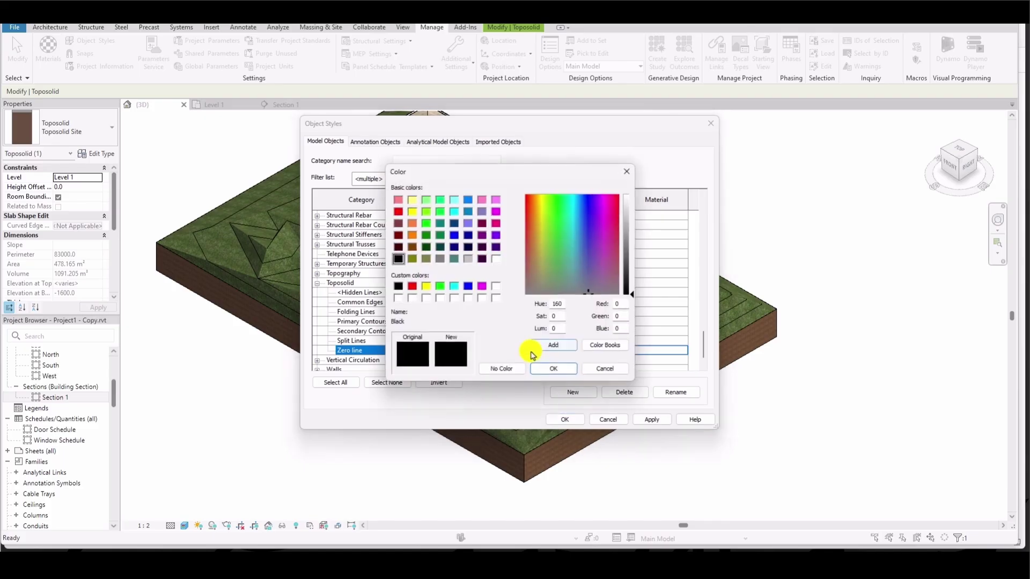
pyautogui.click(412, 286)
pyautogui.click(555, 369)
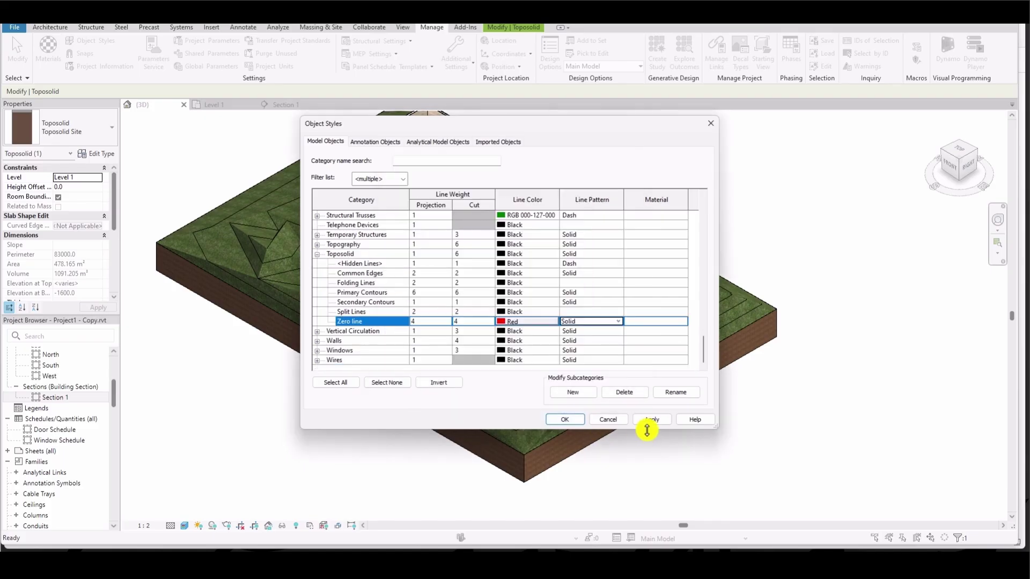
pyautogui.click(652, 420)
pyautogui.click(565, 420)
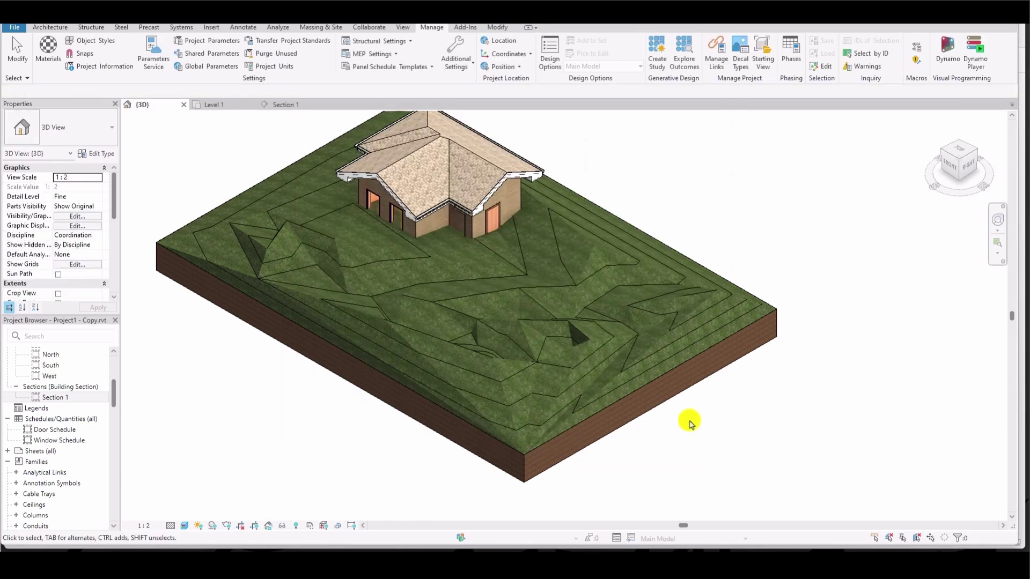
# Step: Add a third contour entry to the Toposolid Site type's contour display, with range type Single Value and subcategory Zero line
pyautogui.click(669, 261)
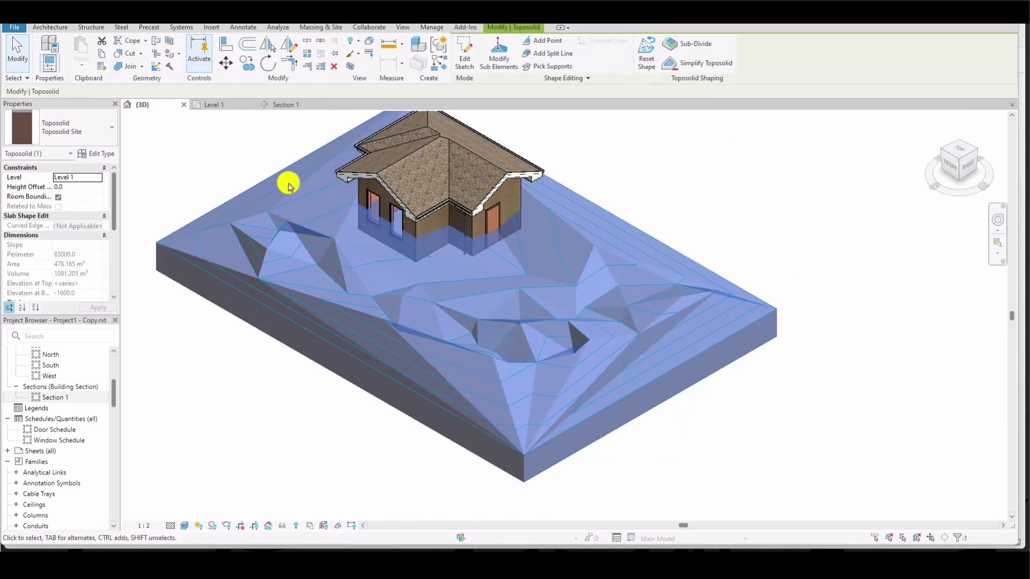
pyautogui.click(52, 50)
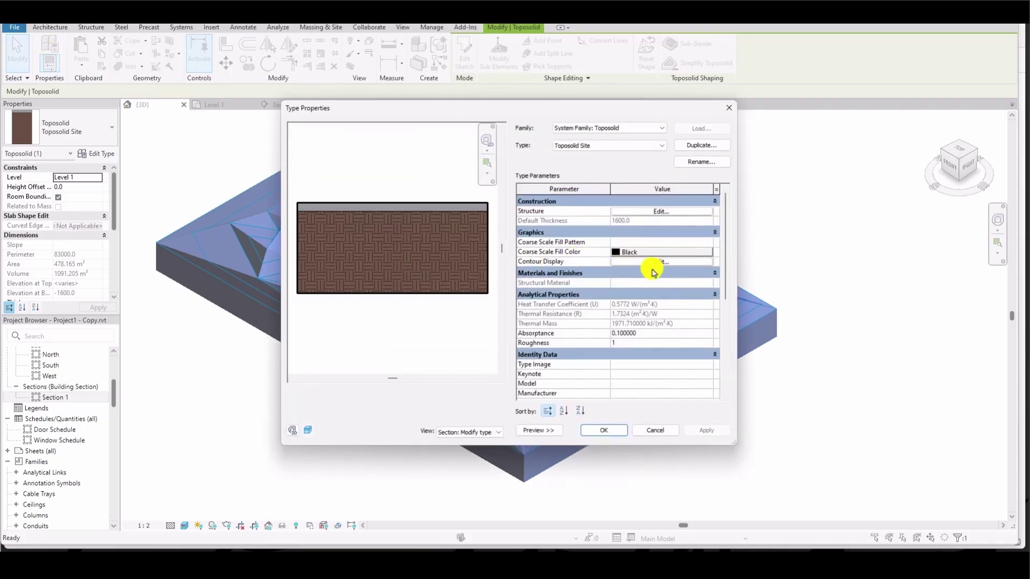
pyautogui.click(663, 251)
pyautogui.click(626, 171)
pyautogui.click(661, 262)
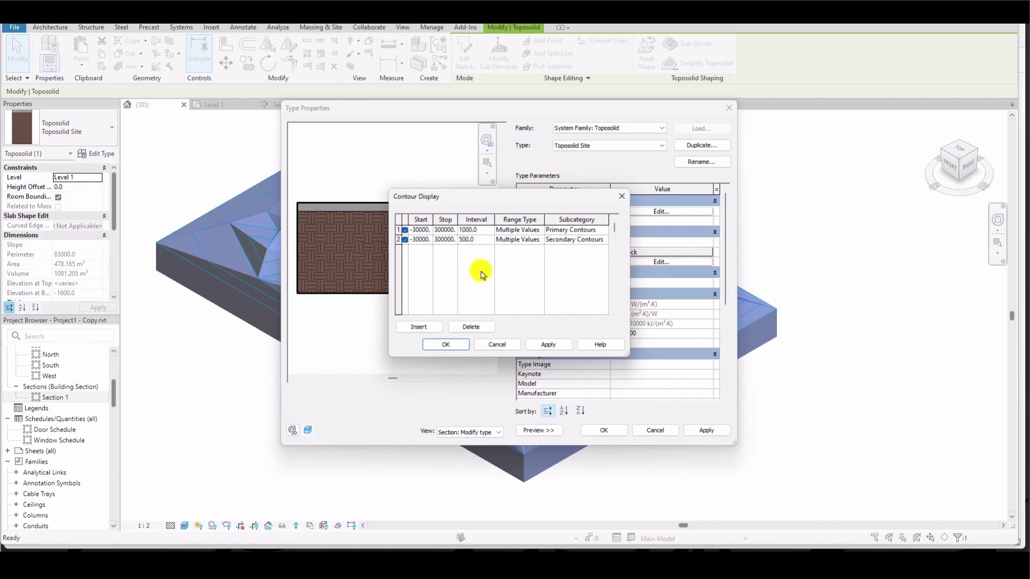
pyautogui.click(418, 326)
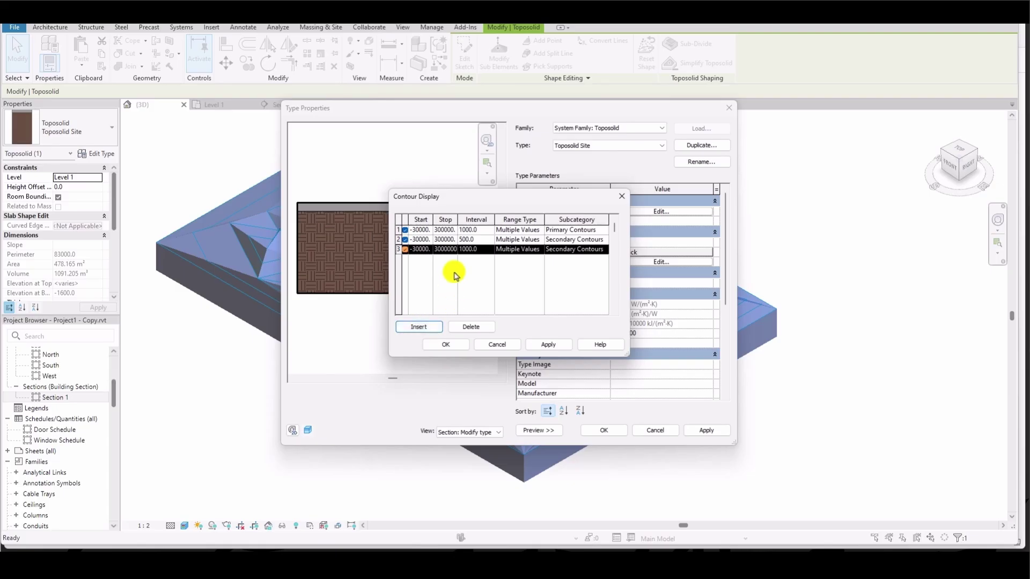
pyautogui.click(534, 250)
pyautogui.click(543, 251)
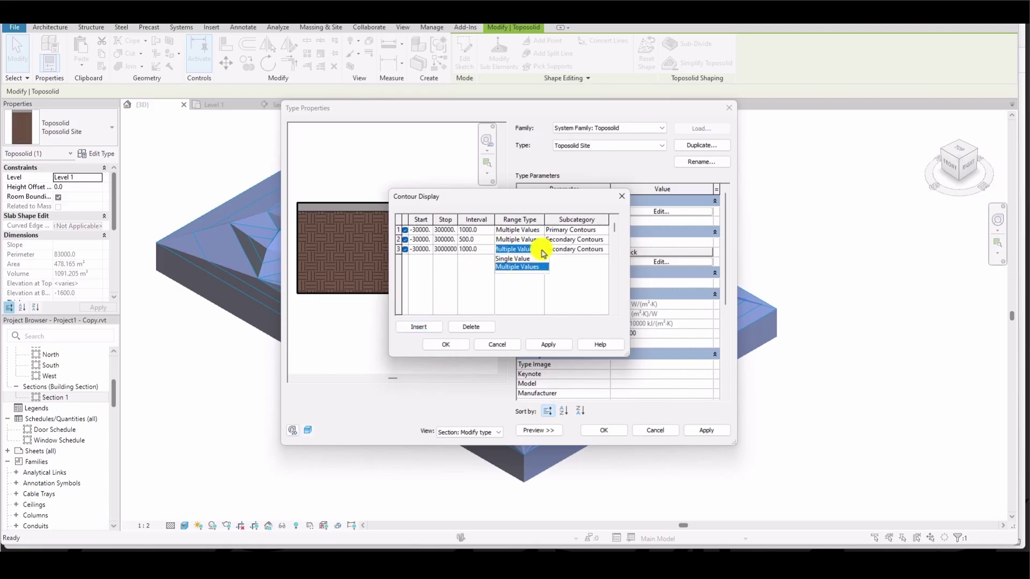
pyautogui.click(531, 258)
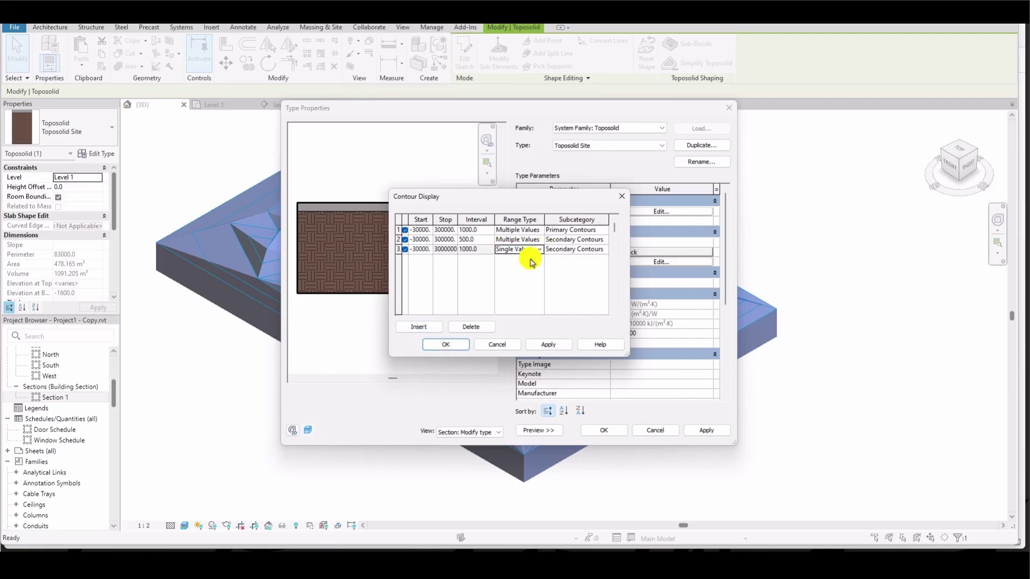
pyautogui.click(605, 250)
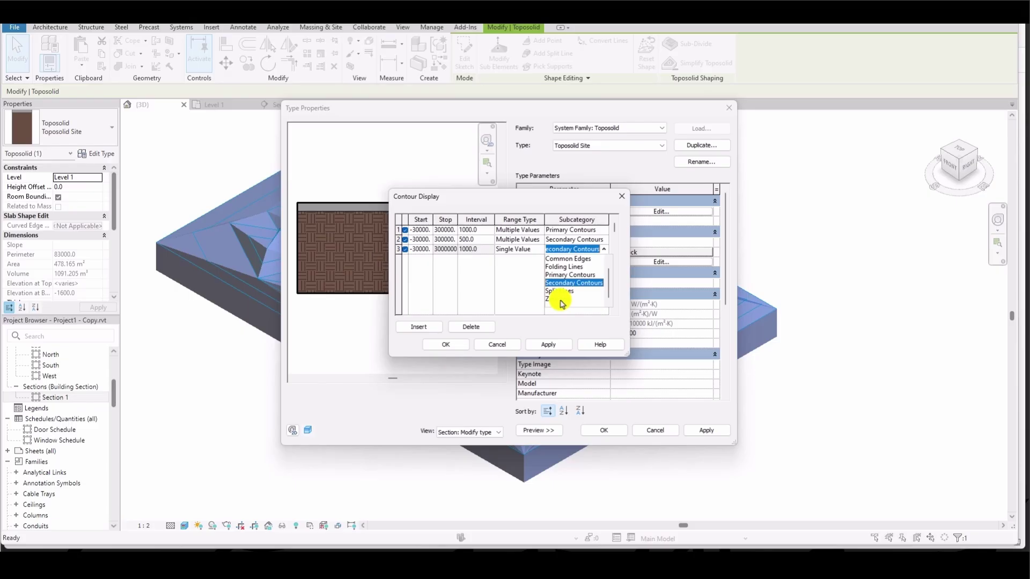
pyautogui.click(560, 300)
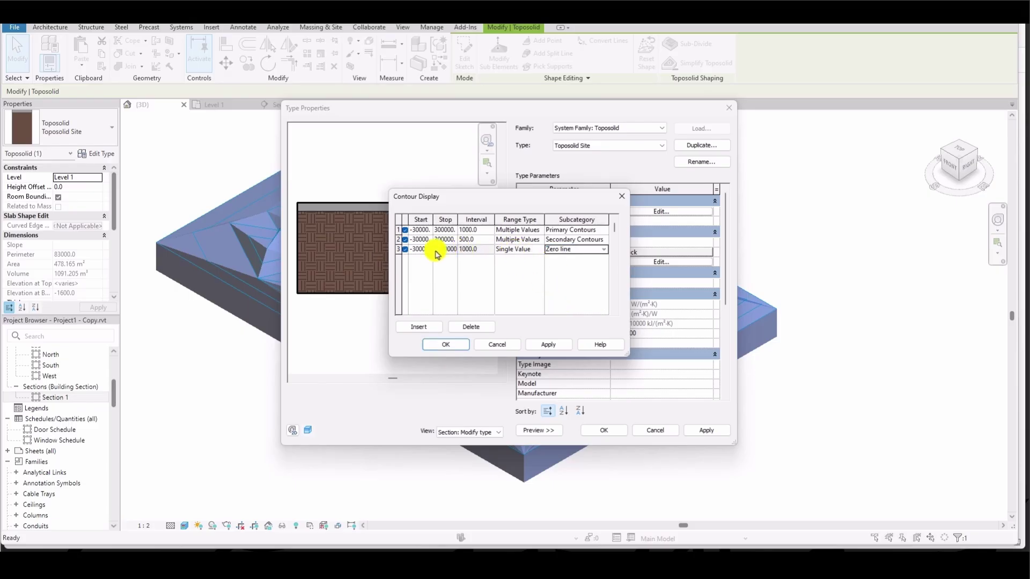
# Step: Edit the start elevation of the Zero line contour entry and apply the type changes to the toposolid
pyautogui.moveTo(409, 250); pyautogui.dragTo(435, 249)
pyautogui.click(446, 345)
pyautogui.click(692, 432)
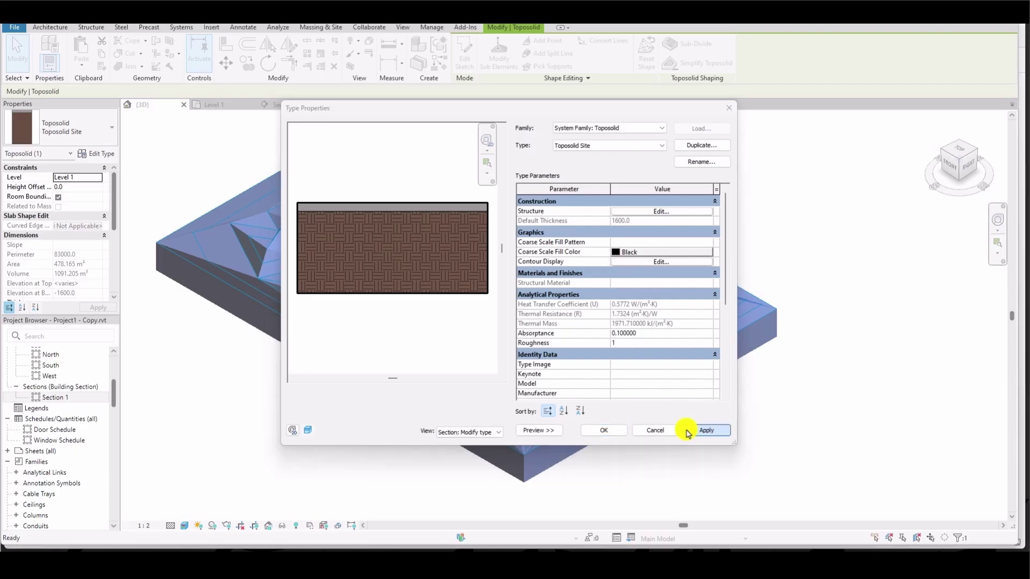
pyautogui.click(607, 430)
pyautogui.click(794, 246)
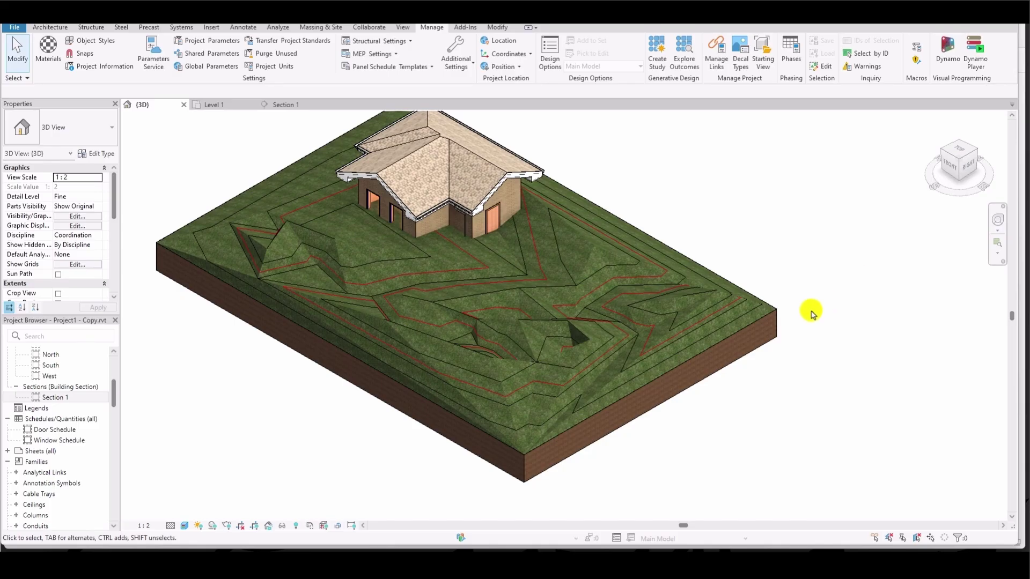
# Step: Open the project's object styles and expand the Toposolid category to show its subcategories
pyautogui.scroll(2, 809, 311)
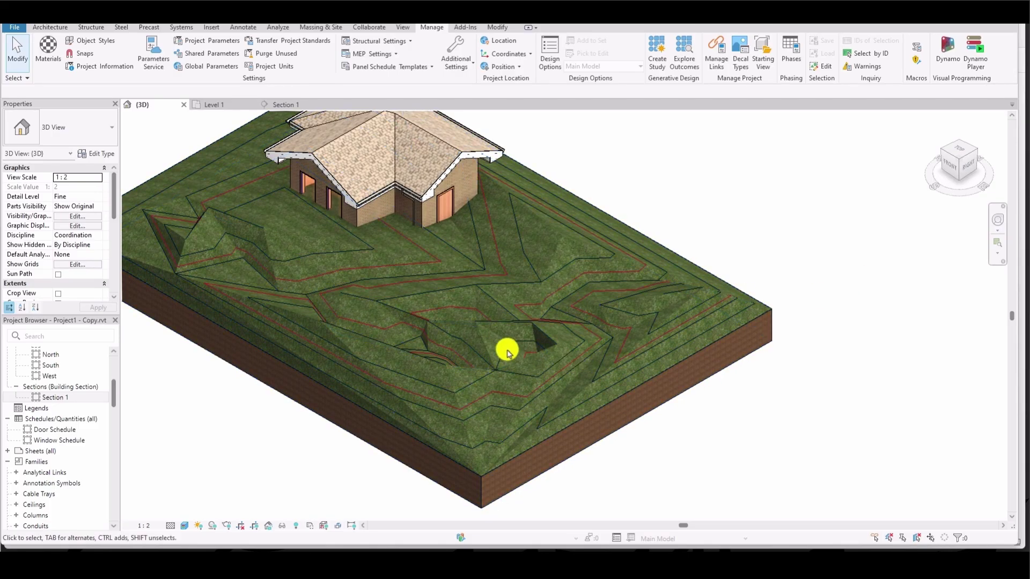
pyautogui.keyDown('shift'); pyautogui.moveTo(489, 354); pyautogui.dragTo(615, 385, button='middle'); pyautogui.keyUp('shift')
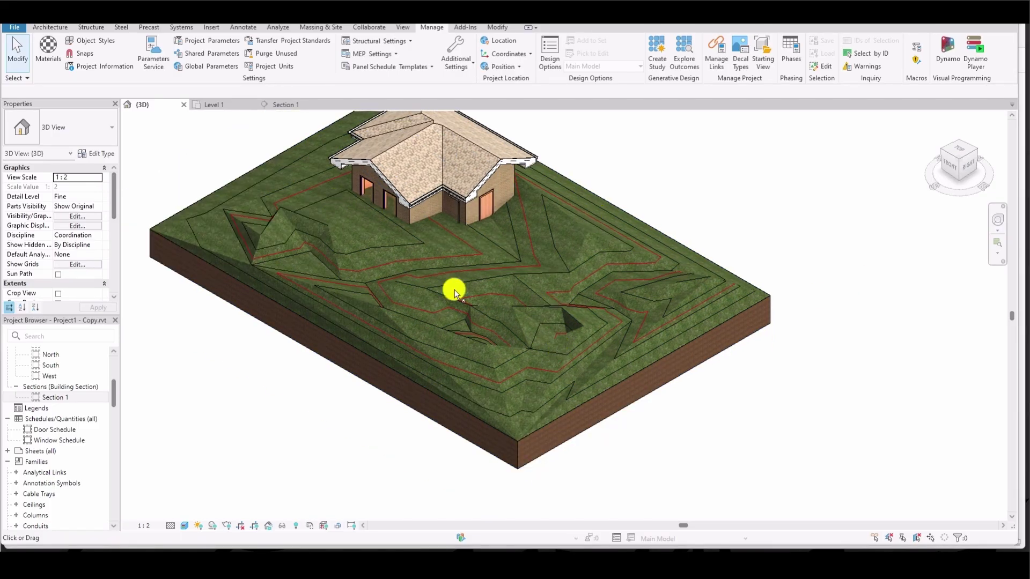
pyautogui.click(86, 40)
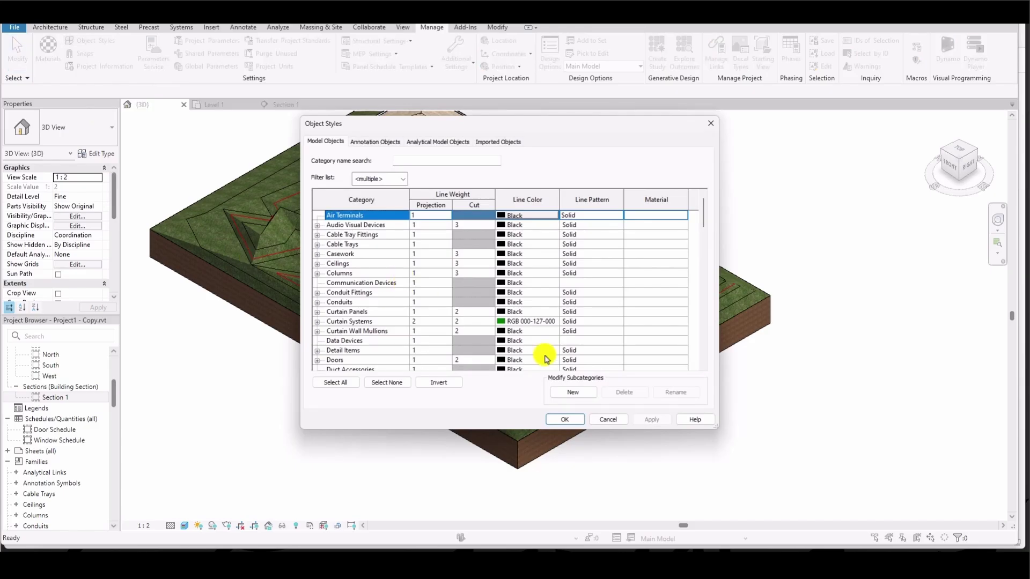
pyautogui.moveTo(707, 214); pyautogui.dragTo(712, 372)
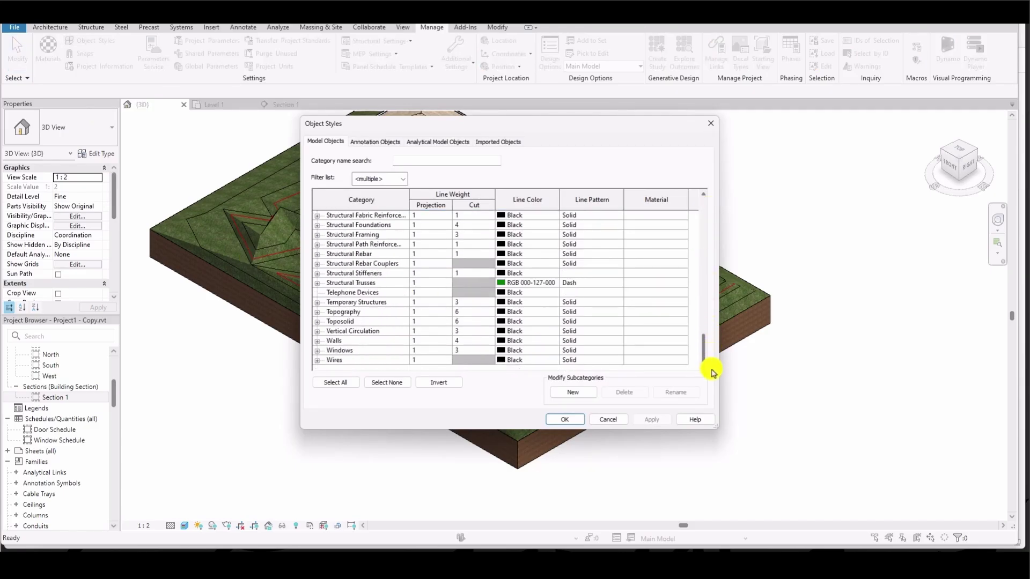
pyautogui.click(318, 322)
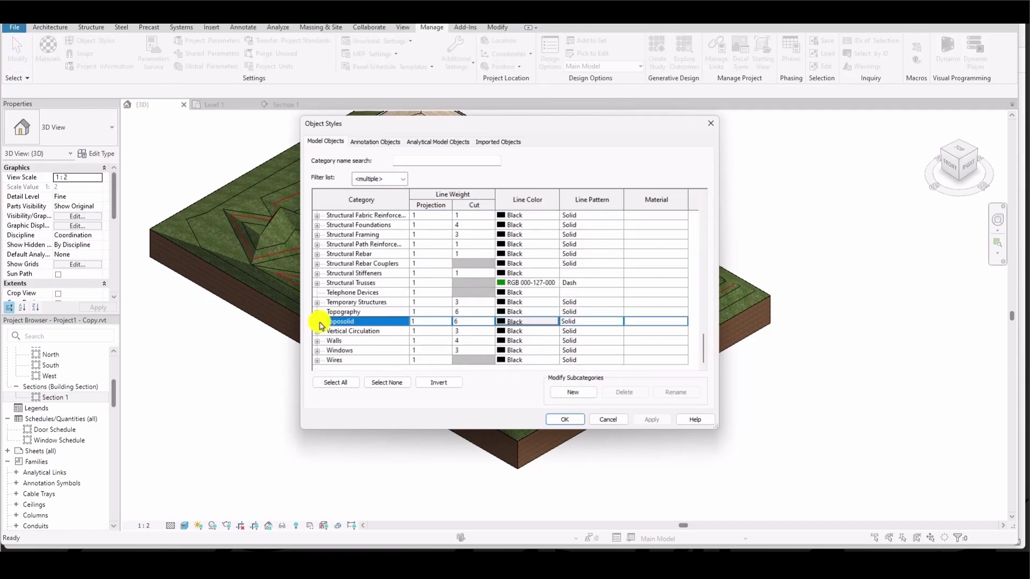
pyautogui.click(318, 322)
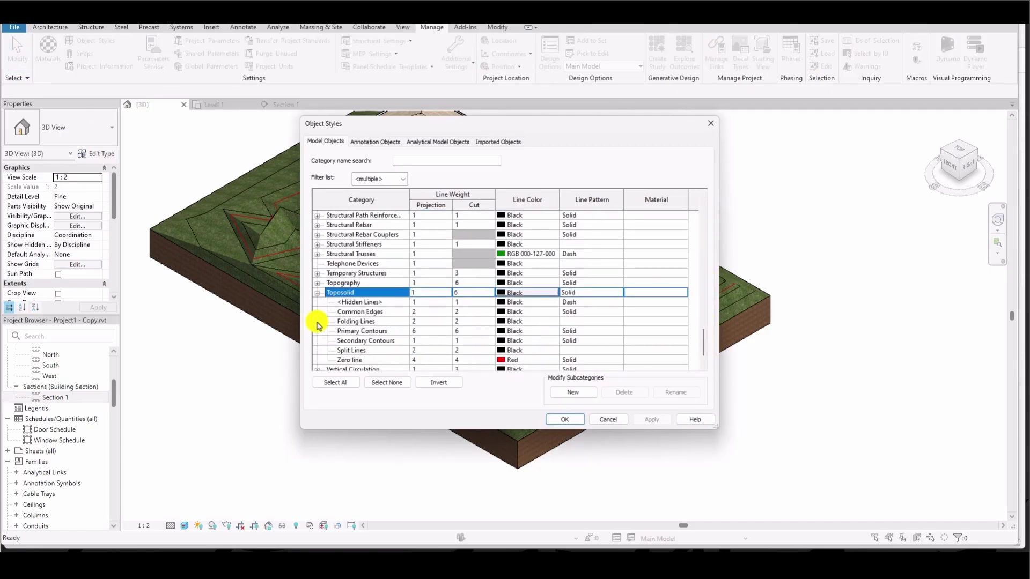
# Step: Set the Zero line subcategory's projection and cut line weights to 11 and apply the object styles
pyautogui.click(467, 360)
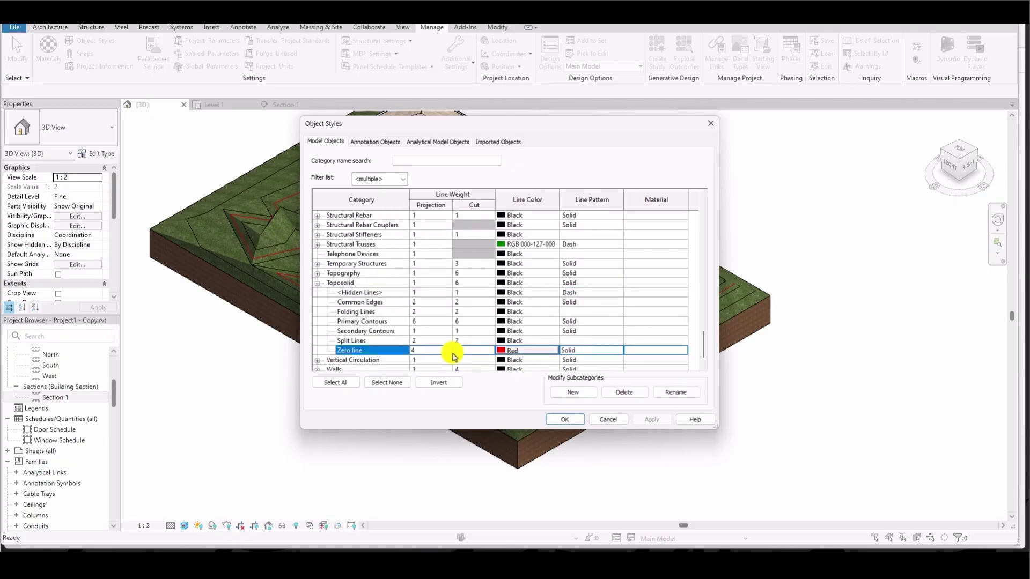
pyautogui.click(483, 353)
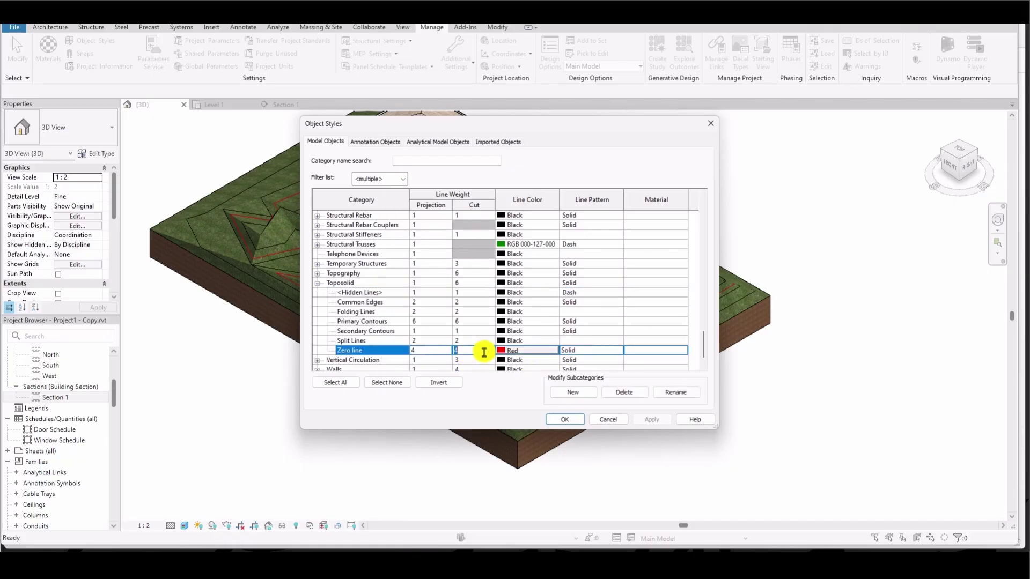
pyautogui.click(488, 352)
pyautogui.moveTo(490, 371); pyautogui.dragTo(490, 386)
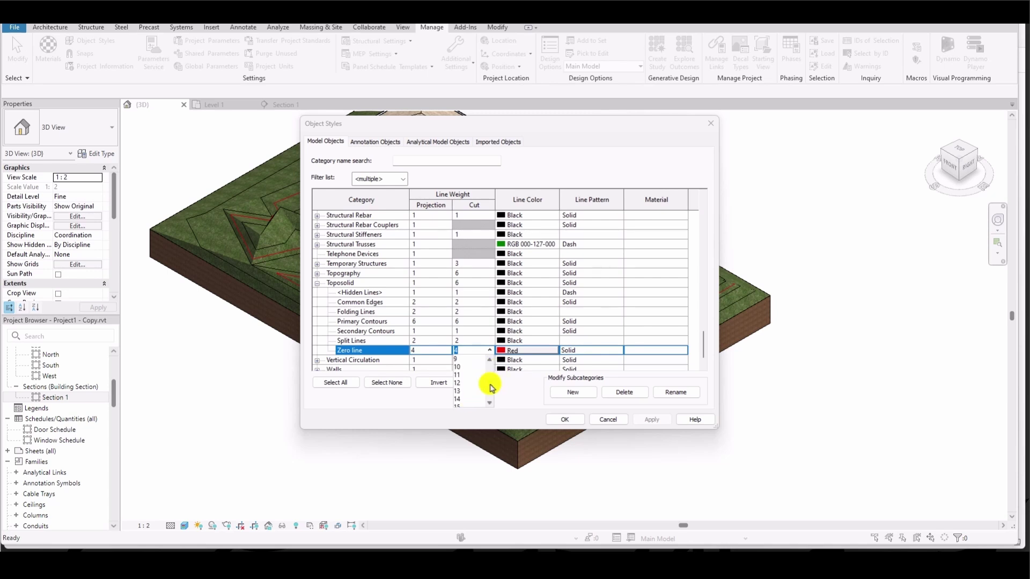
pyautogui.click(465, 382)
pyautogui.click(657, 418)
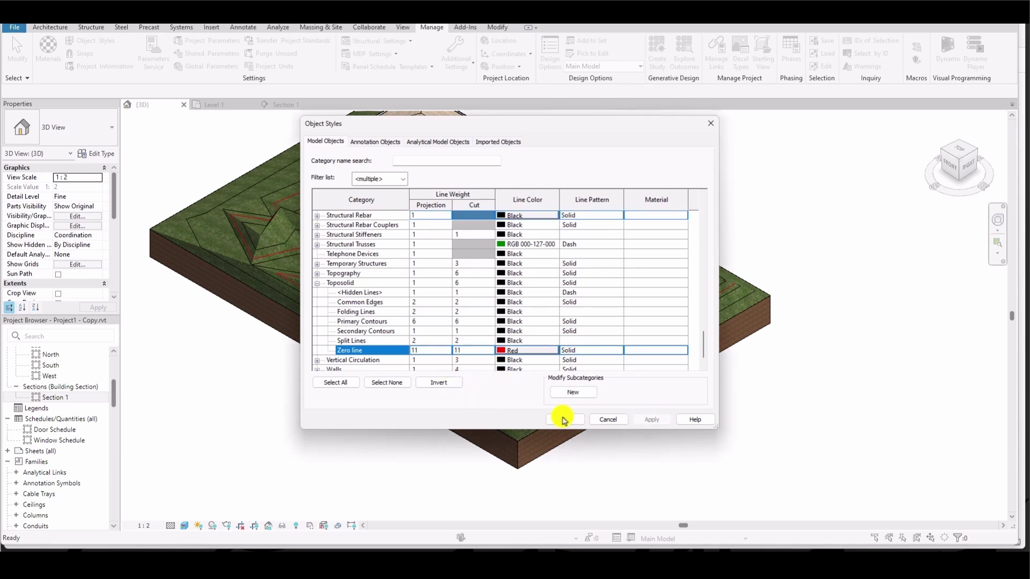
pyautogui.click(564, 419)
# Step: Examine the red zero line on the terrain up close in the 3D view
pyautogui.scroll(4, 626, 292)
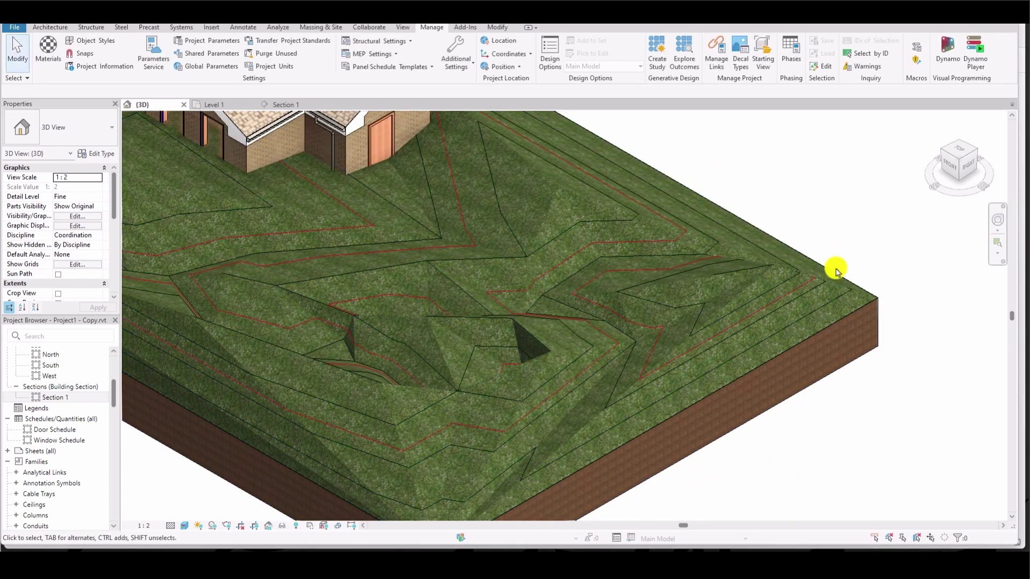
pyautogui.scroll(2, 847, 197)
pyautogui.scroll(1, 846, 193)
pyautogui.scroll(3, 674, 294)
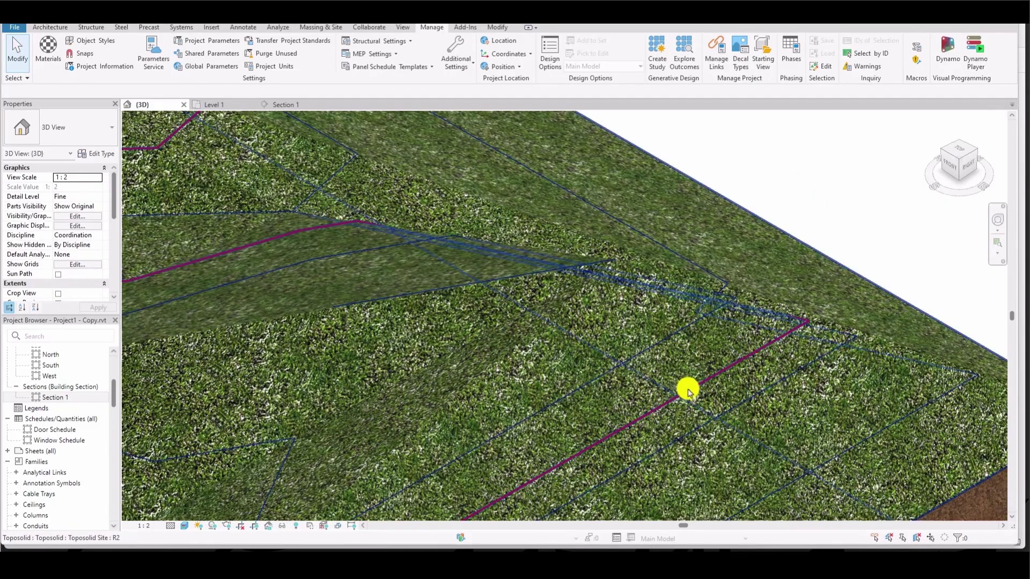
pyautogui.scroll(-2, 693, 396)
pyautogui.scroll(-6, 705, 395)
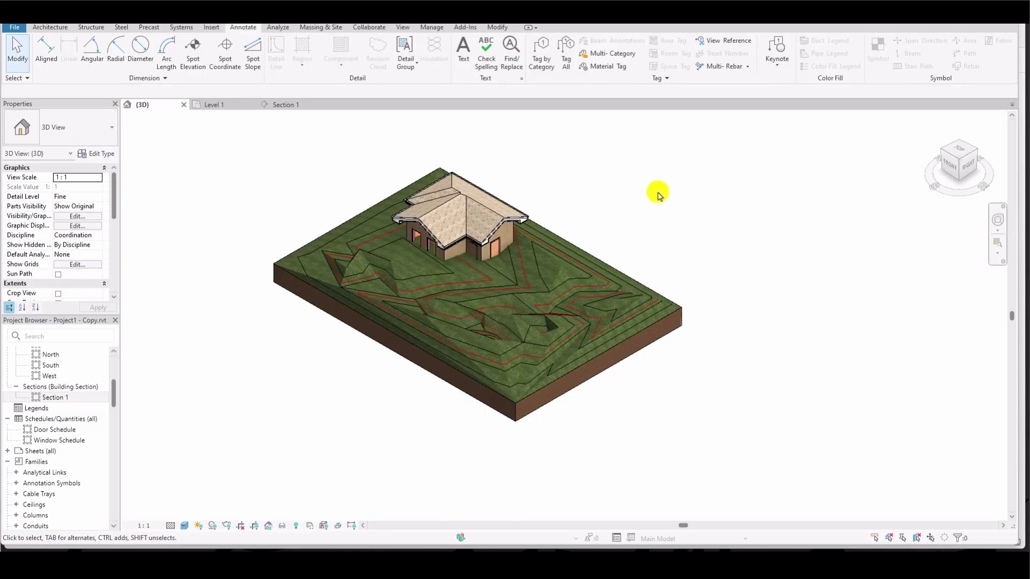
# Step: Set the base offset of the house's projecting front wall with the two windows to -800
pyautogui.click(585, 255)
pyautogui.click(704, 242)
pyautogui.scroll(3, 483, 345)
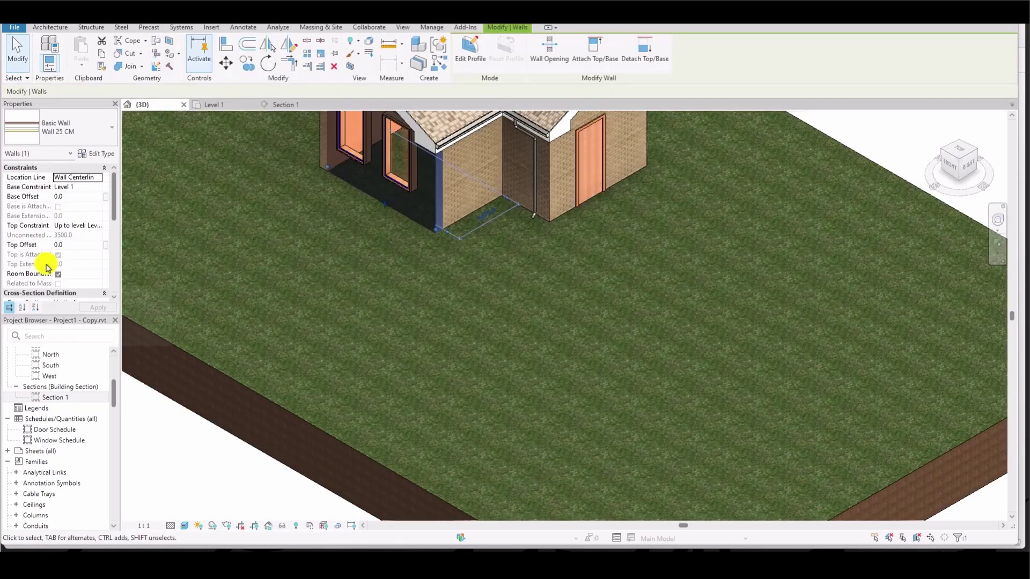
pyautogui.click(82, 197)
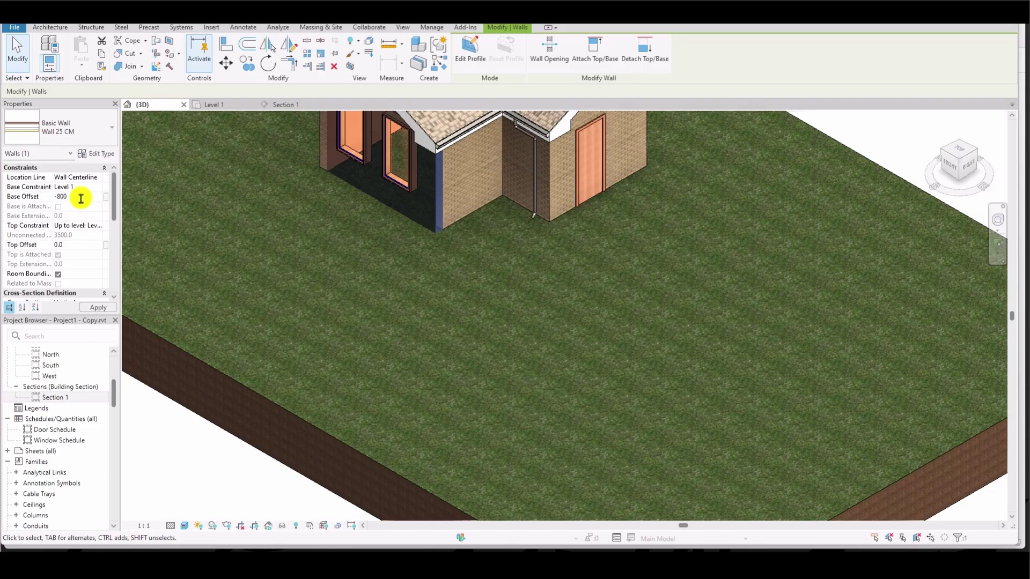
pyautogui.click(887, 127)
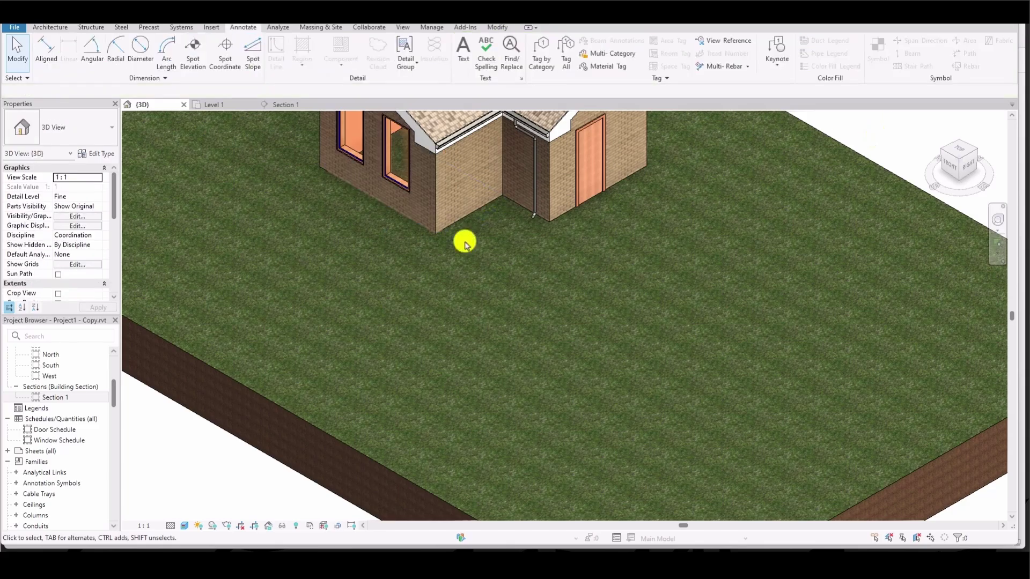
# Step: Place a Retaining Footing - 300 x 600 x 300 wall foundation under the lowered front wall and show it in the Section 1 view
pyautogui.scroll(3, 429, 224)
pyautogui.scroll(-3, 443, 222)
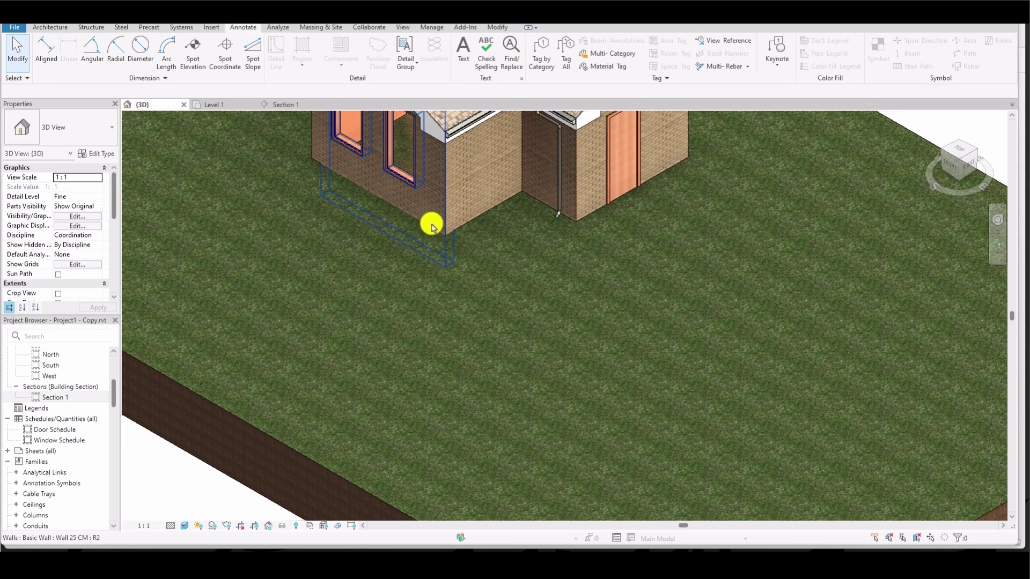
pyautogui.click(432, 227)
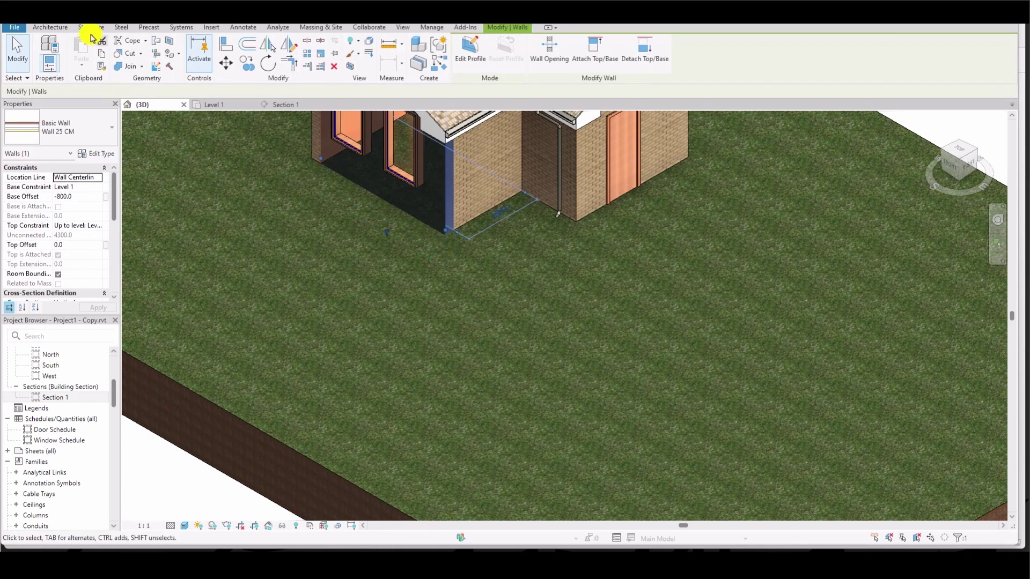
pyautogui.click(65, 29)
pyautogui.click(85, 27)
pyautogui.click(218, 104)
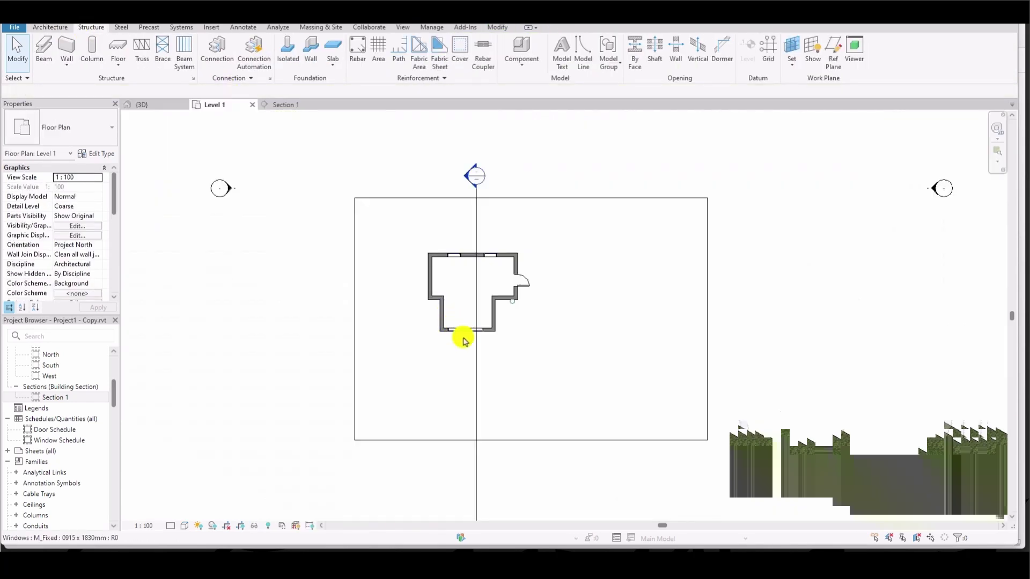
pyautogui.moveTo(404, 301); pyautogui.dragTo(546, 348)
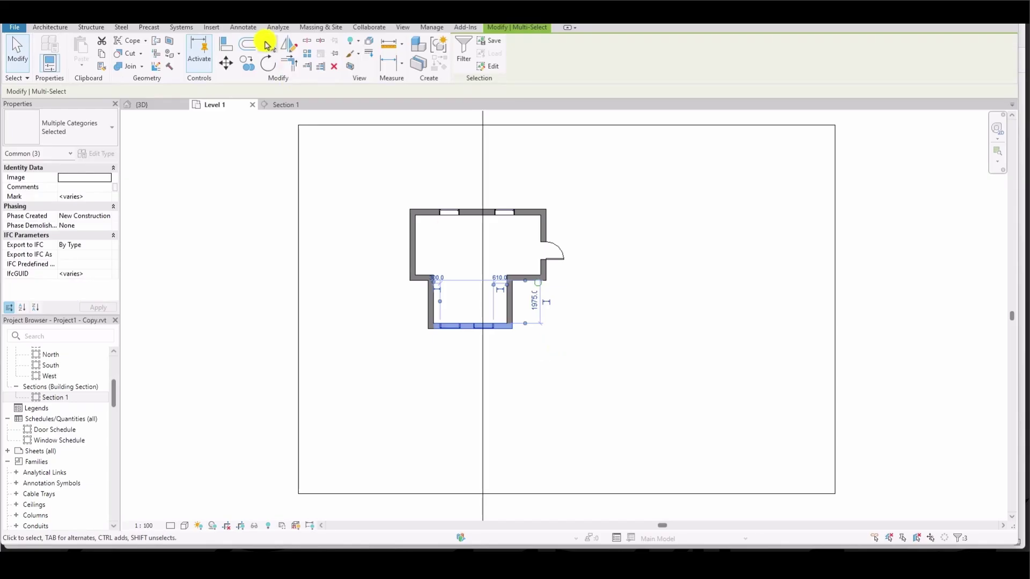
pyautogui.click(90, 28)
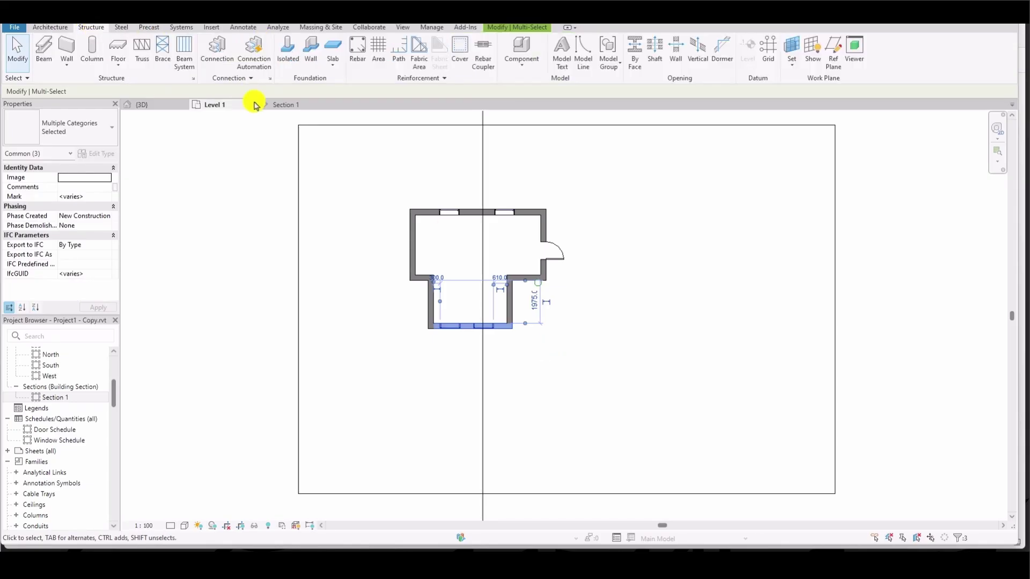
pyautogui.click(312, 53)
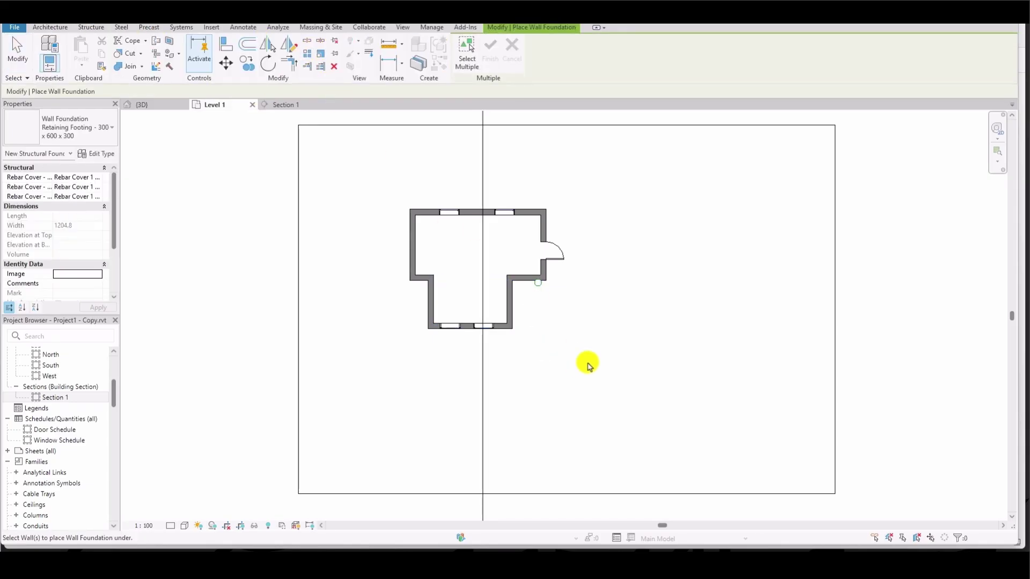
pyautogui.click(274, 104)
pyautogui.scroll(5, 554, 355)
pyautogui.click(558, 328)
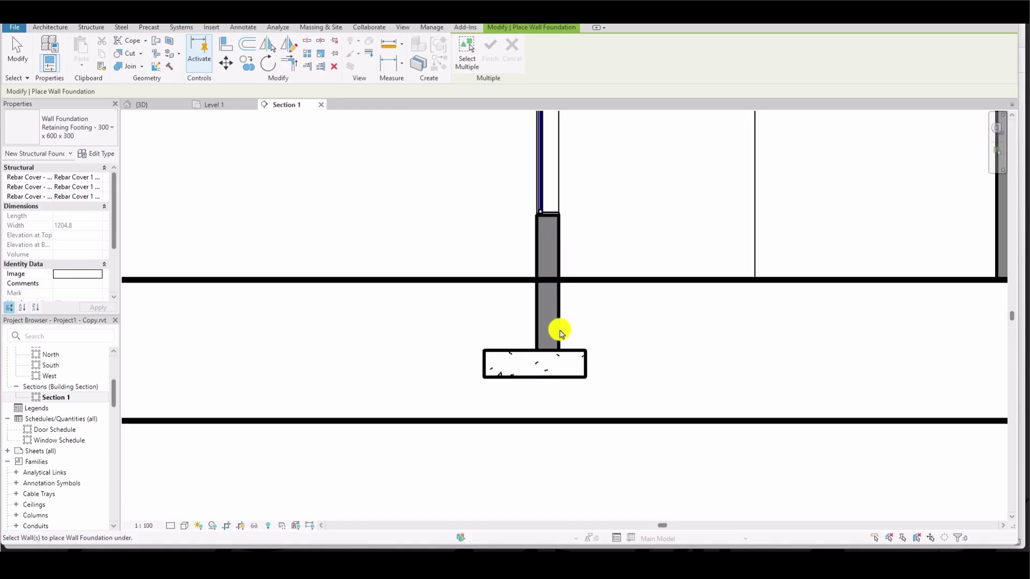
# Step: Examine in Section 1 how the front wall and its footing overlap the toposolid
pyautogui.scroll(-2, 489, 292)
pyautogui.scroll(-5, 467, 200)
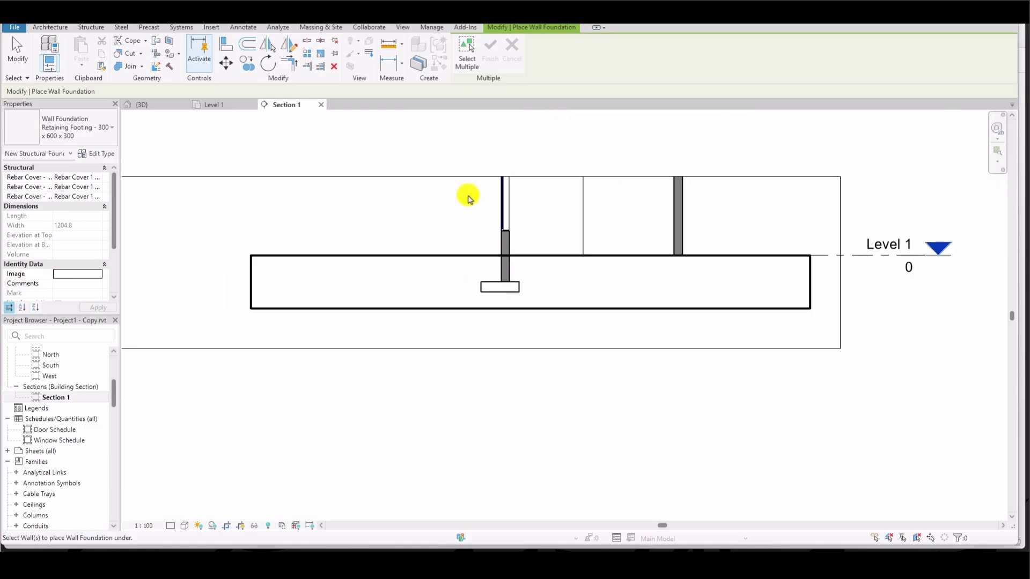
pyautogui.scroll(3, 495, 241)
pyautogui.scroll(4, 494, 252)
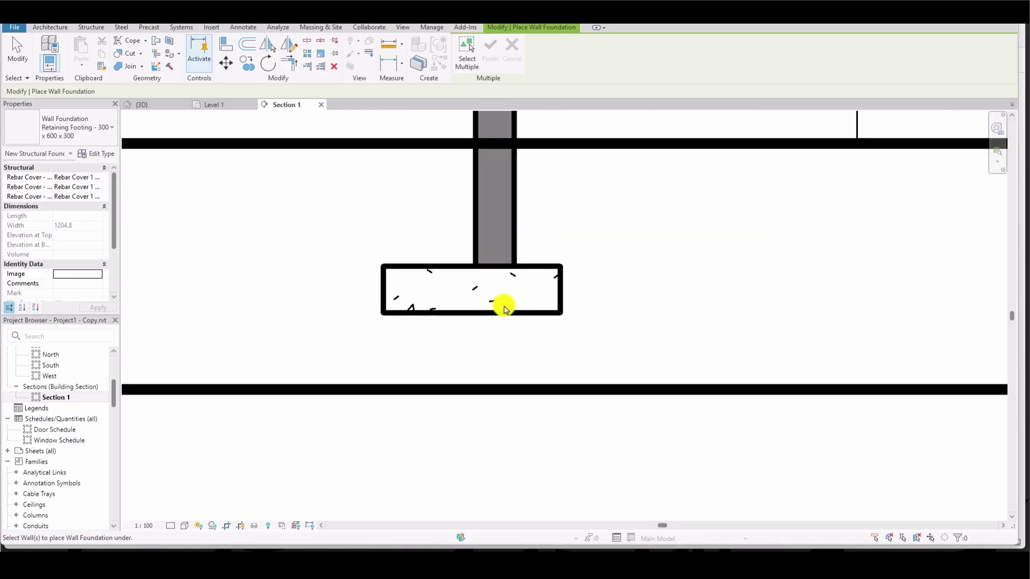
pyautogui.scroll(-2, 500, 269)
pyautogui.scroll(3, 513, 228)
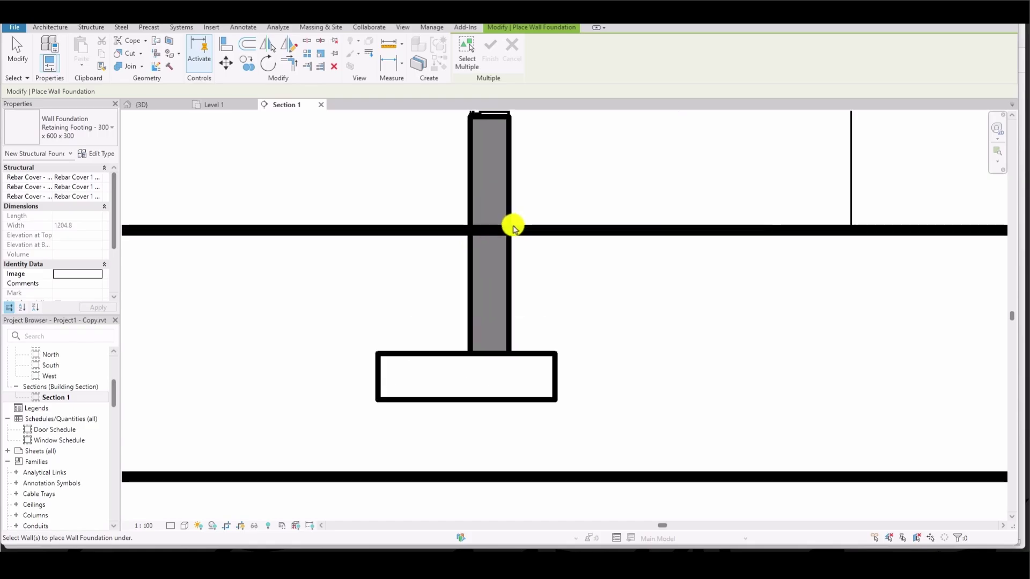
pyautogui.scroll(5, 538, 255)
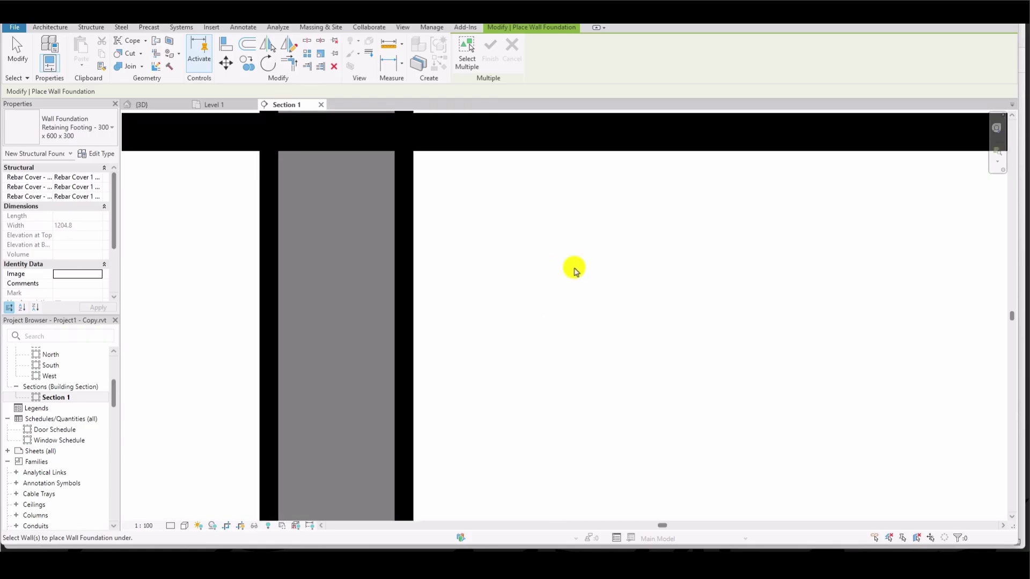
pyautogui.scroll(-4, 573, 269)
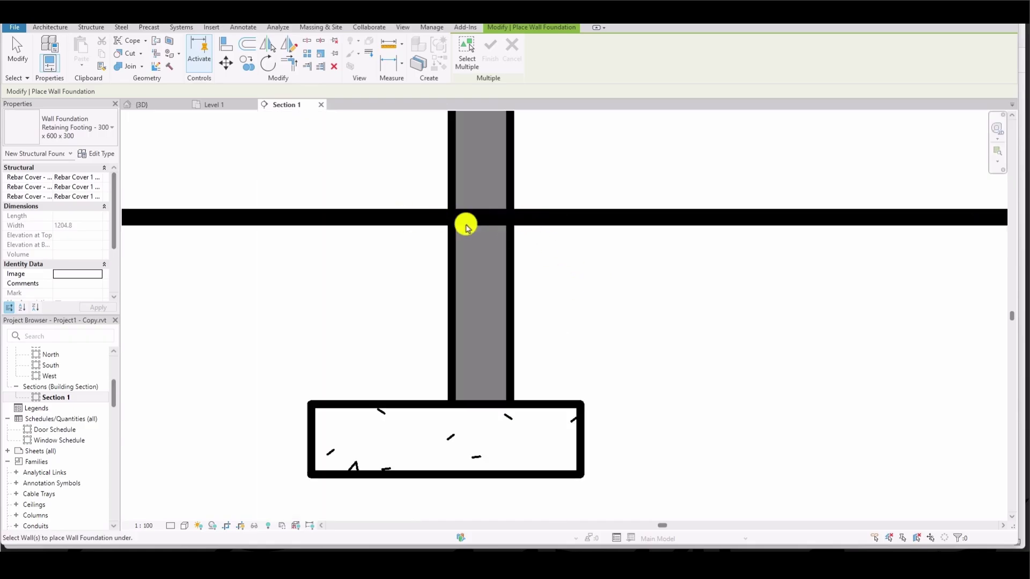
pyautogui.scroll(3, 528, 229)
pyautogui.scroll(-6, 491, 222)
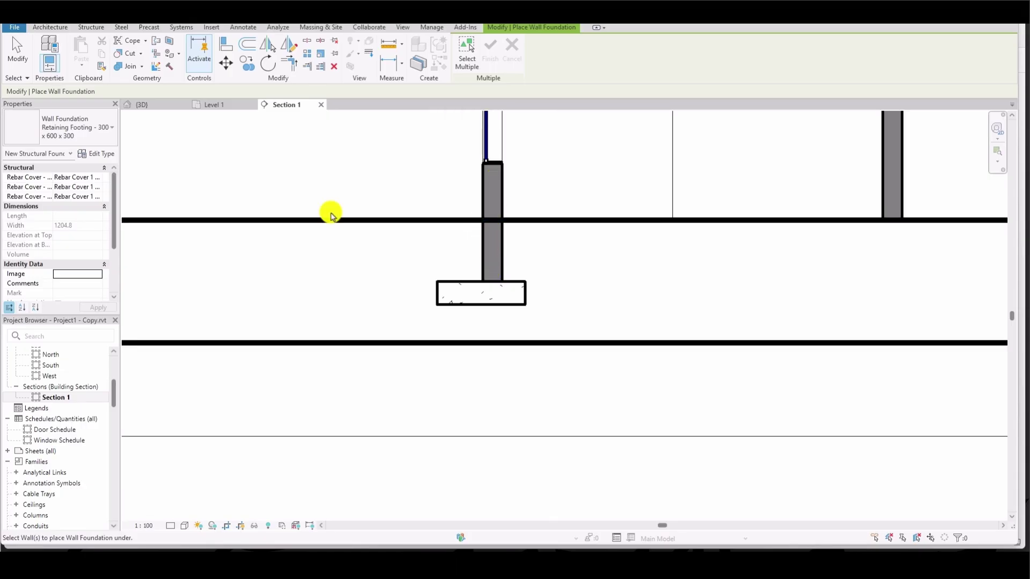
# Step: Cut the toposolid with the front wall using Cut Geometry and inspect the result around the wall and footing
pyautogui.click(130, 54)
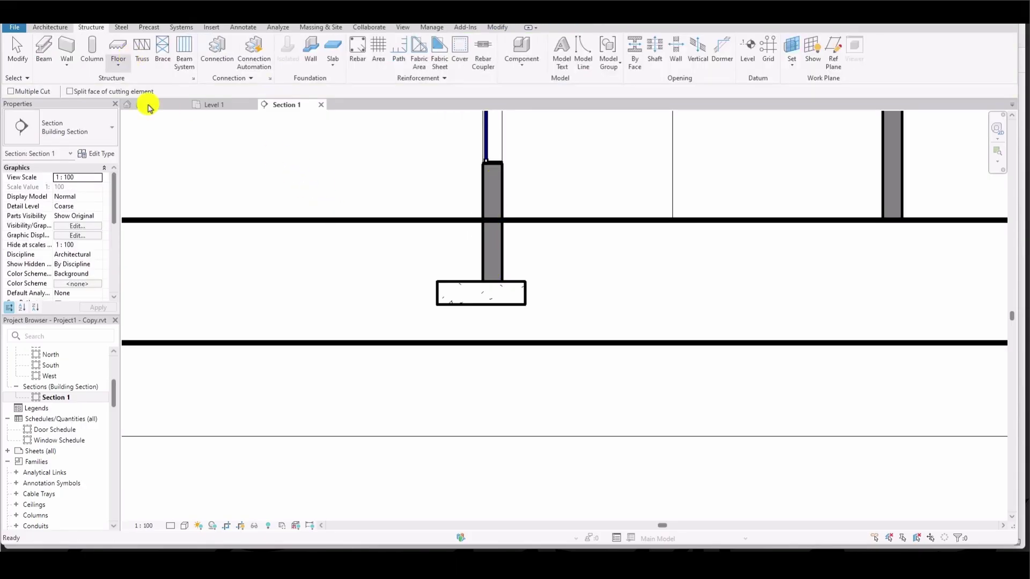
pyautogui.click(427, 221)
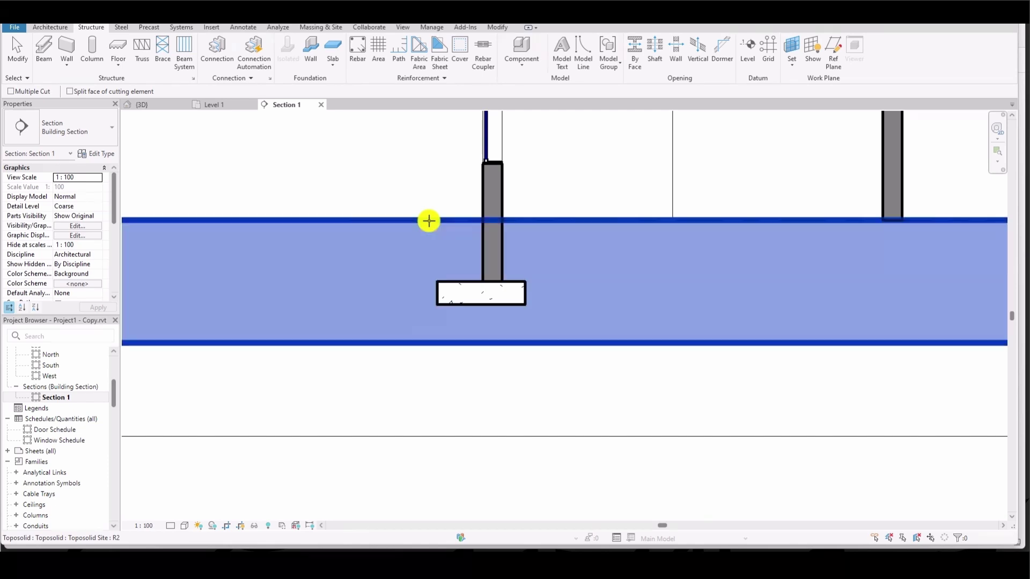
pyautogui.click(501, 198)
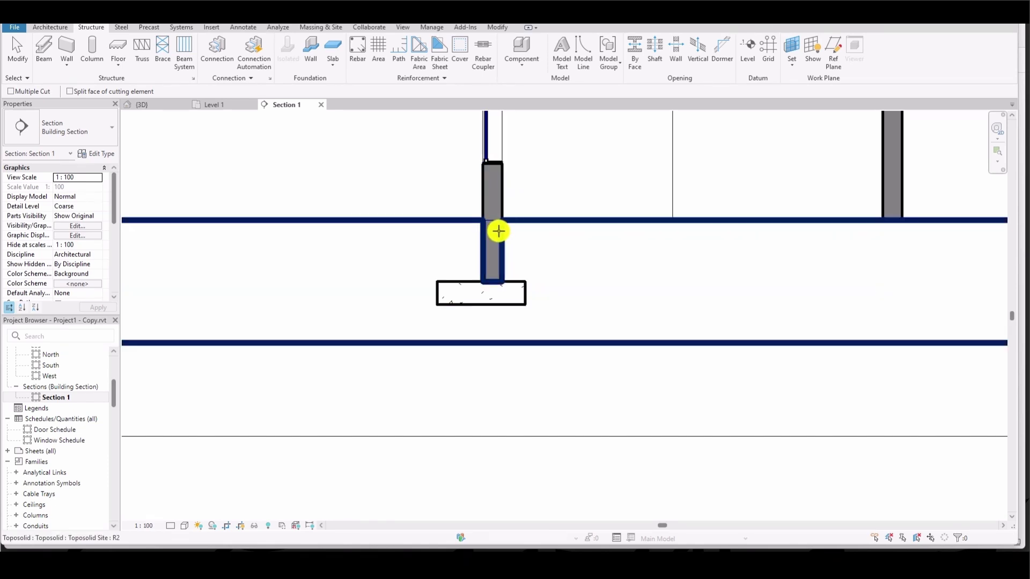
pyautogui.scroll(5, 500, 220)
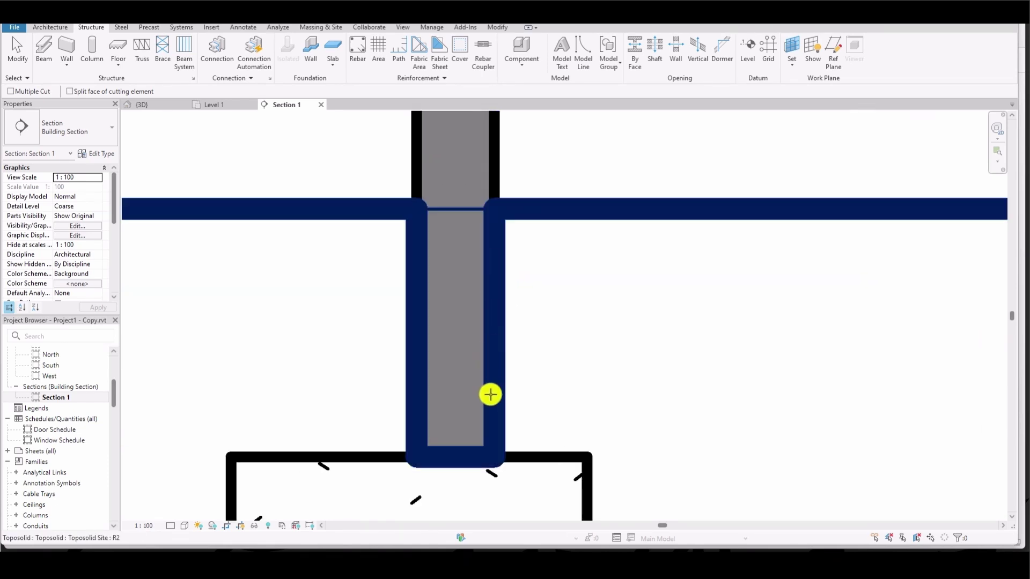
pyautogui.scroll(-3, 472, 317)
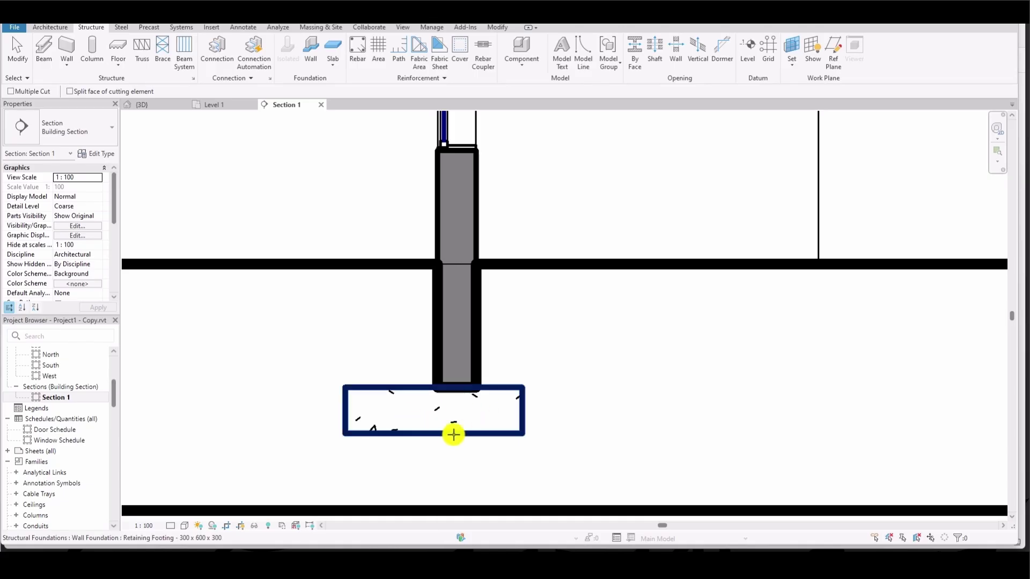
pyautogui.scroll(-3, 584, 252)
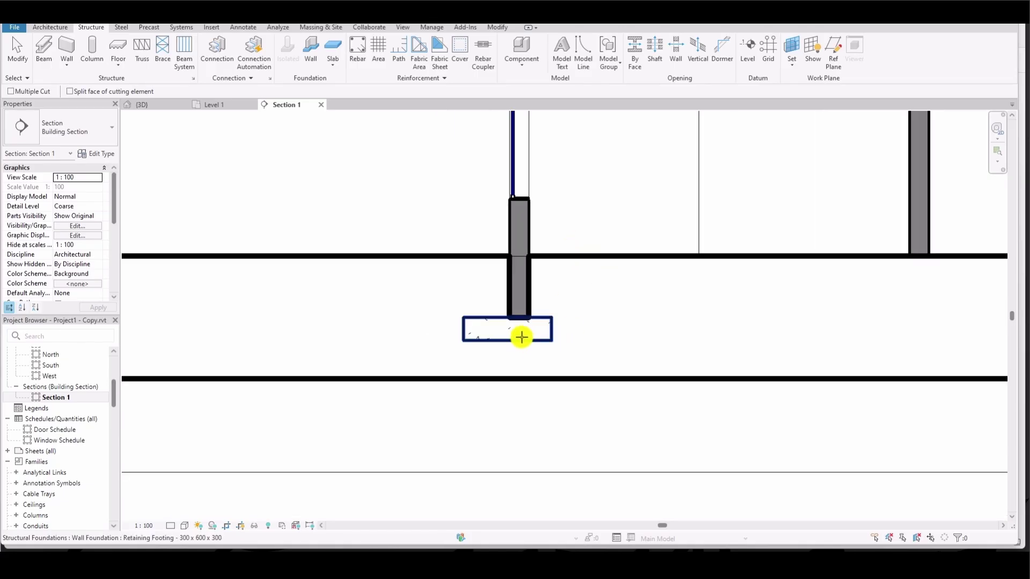
# Step: Cut the toposolid with the front wall's footing using Cut Geometry, and inspect the result in Section 1 and 3D
pyautogui.click(497, 27)
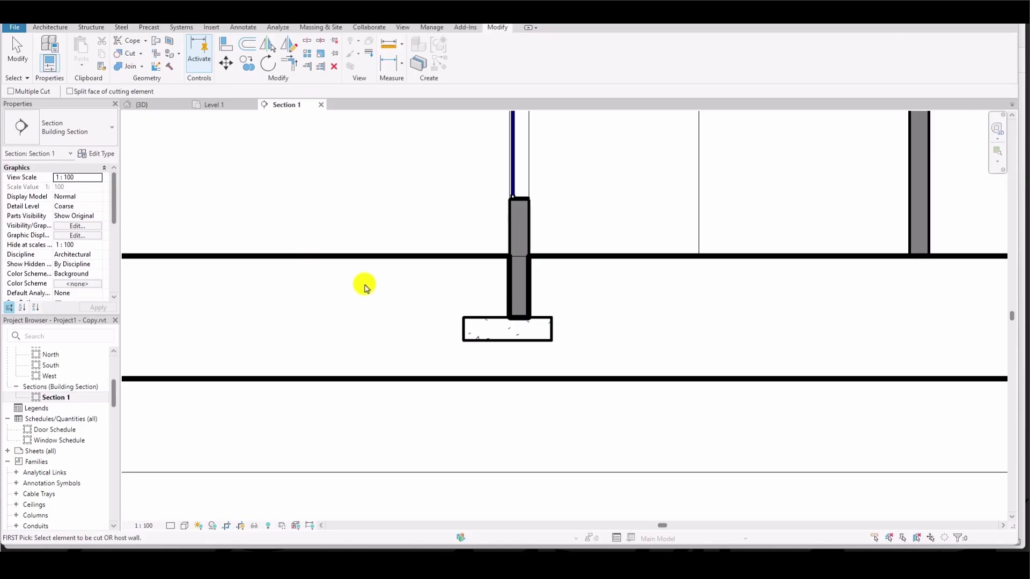
pyautogui.click(379, 260)
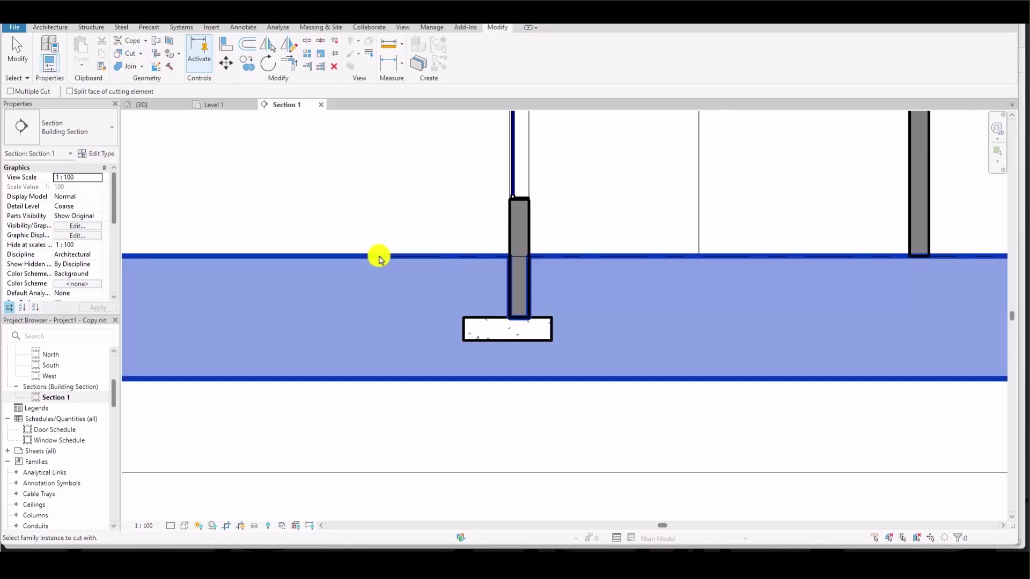
pyautogui.click(465, 321)
pyautogui.scroll(5, 525, 284)
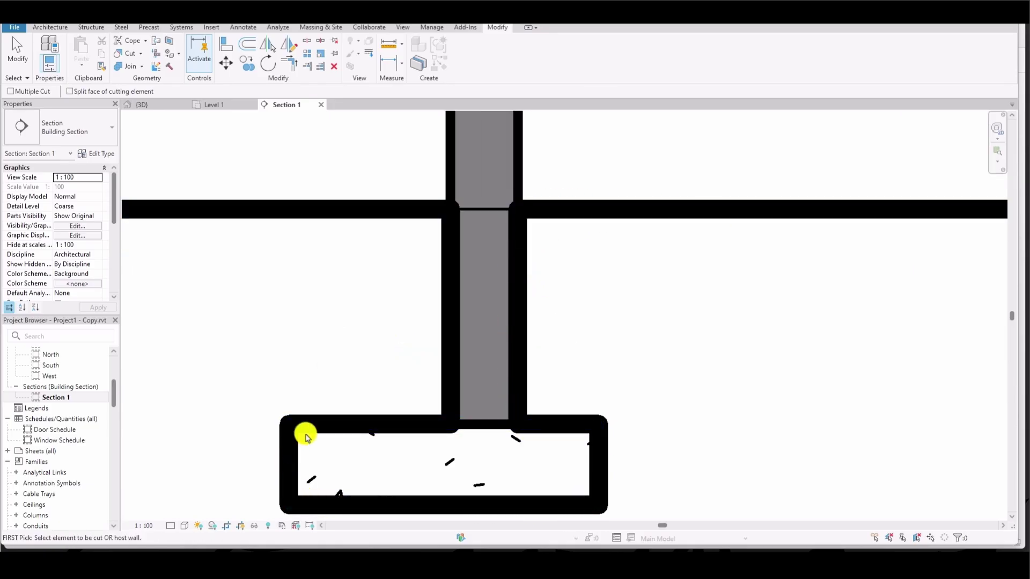
pyautogui.scroll(-2, 446, 407)
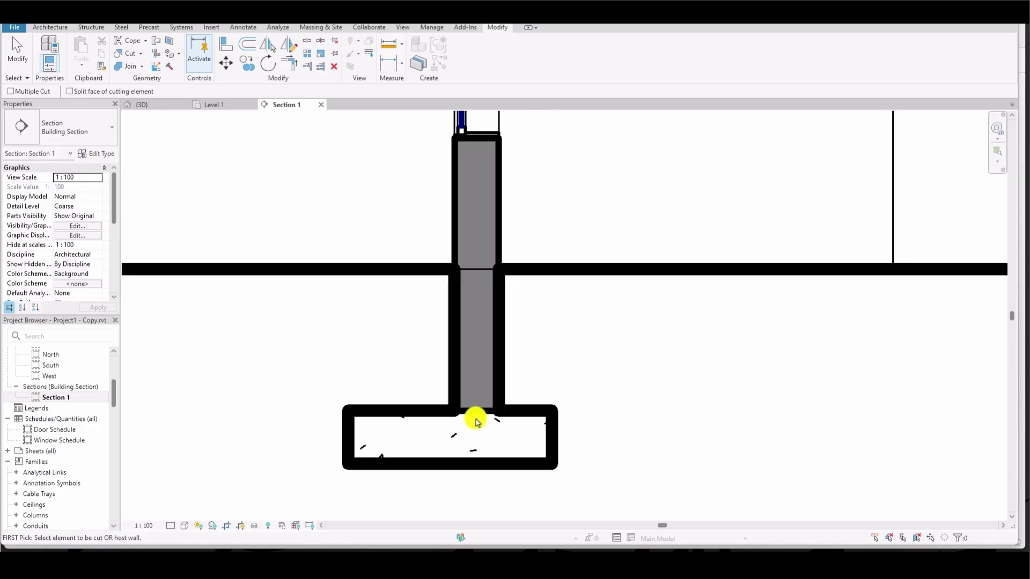
pyautogui.scroll(-3, 462, 242)
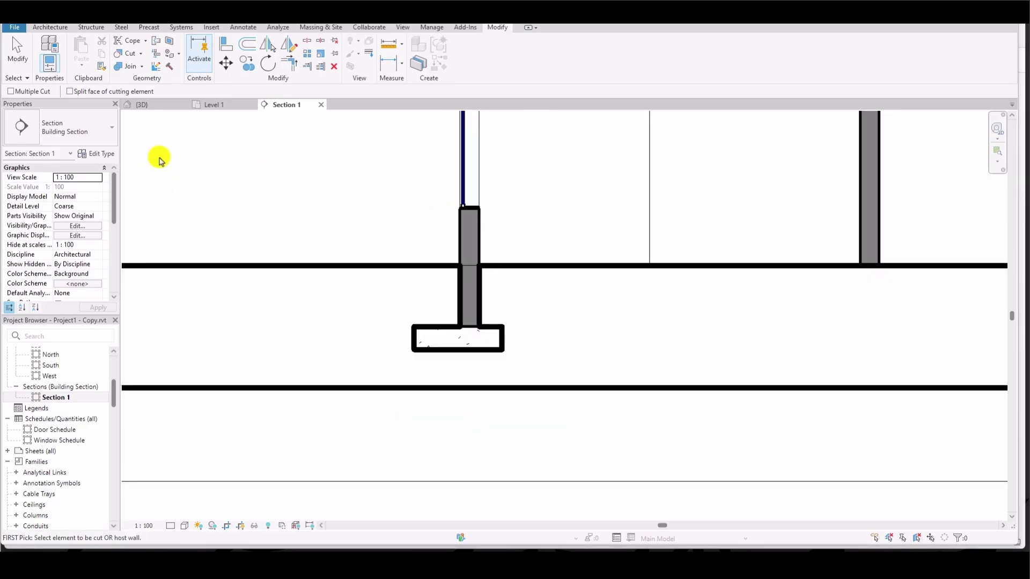
pyautogui.click(156, 105)
pyautogui.scroll(-2, 462, 267)
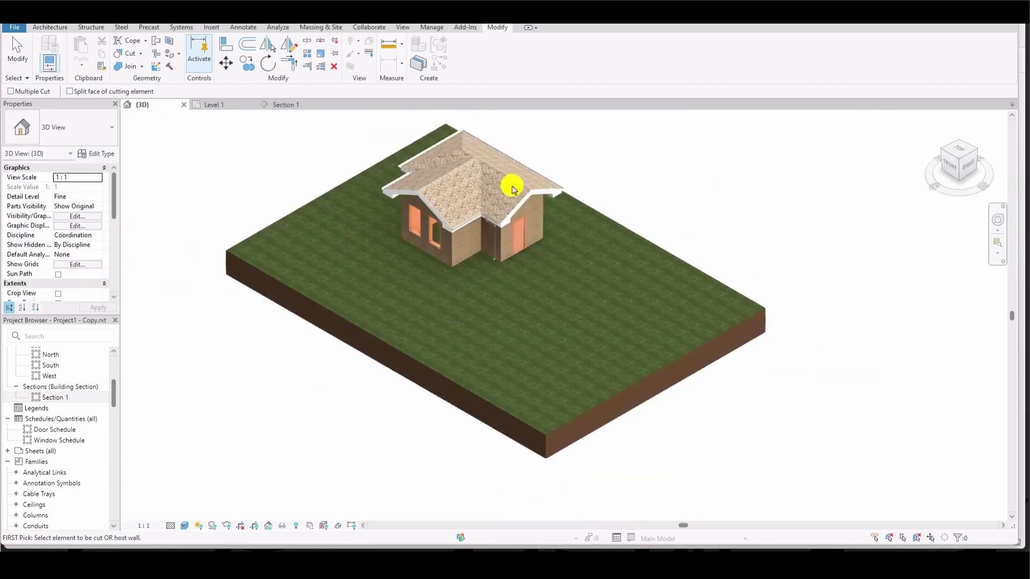
# Step: Create a Generic 150mm architectural floor on Level 1, picking the inner wall faces all around the house as its boundary
pyautogui.click(222, 105)
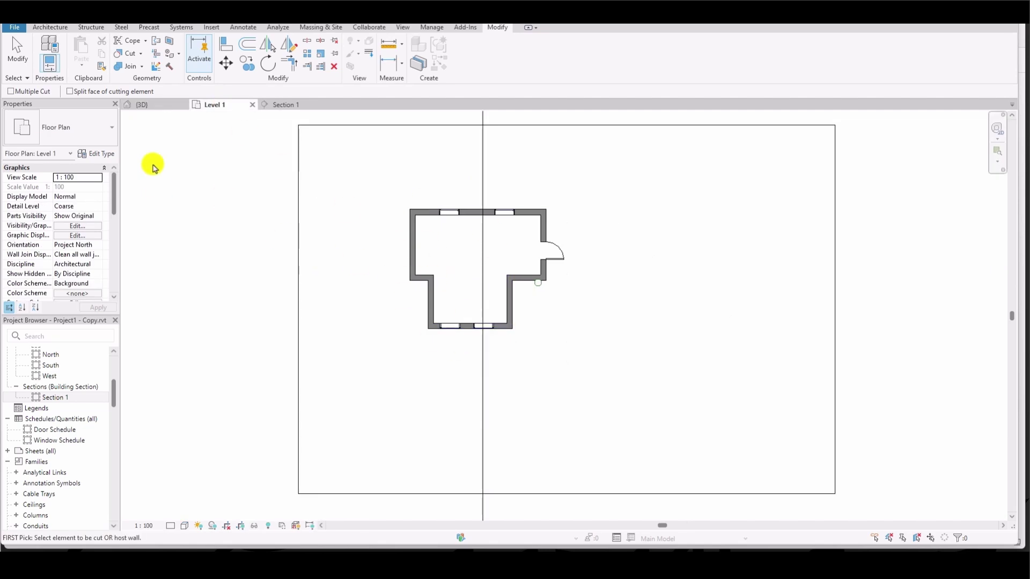
pyautogui.click(50, 27)
pyautogui.click(244, 63)
pyautogui.click(211, 82)
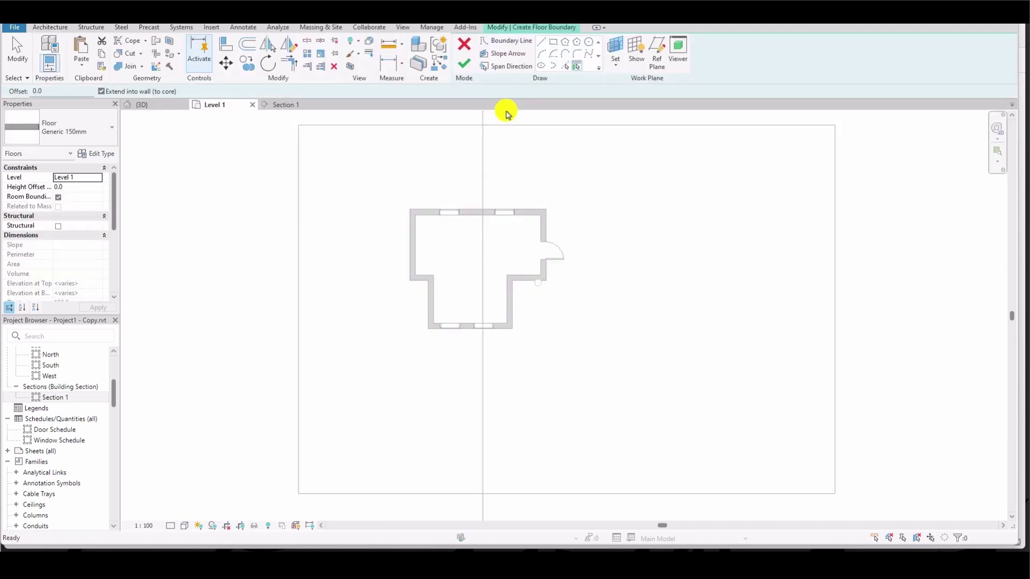
pyautogui.click(565, 66)
pyautogui.click(487, 219)
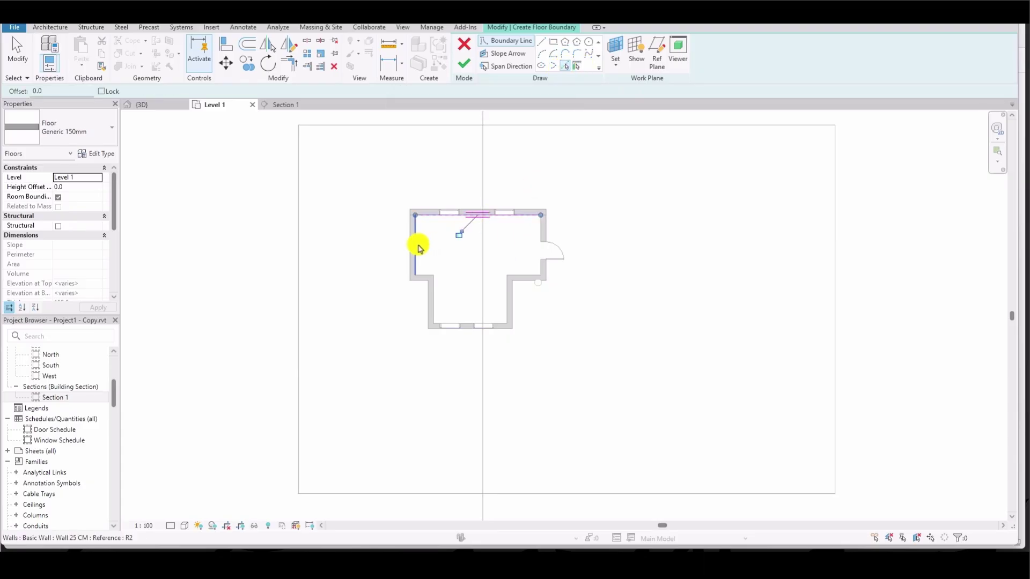
pyautogui.click(434, 289)
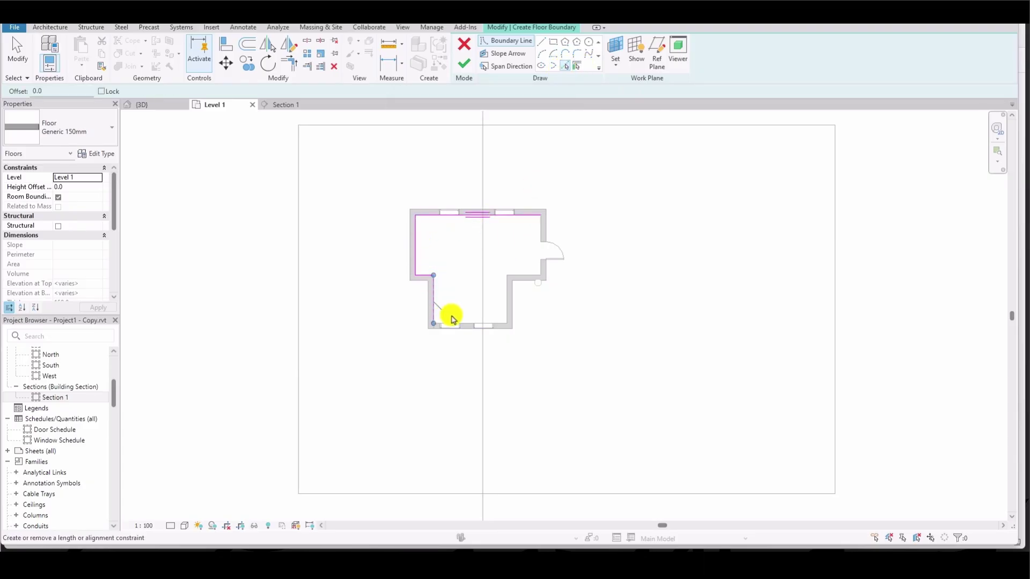
pyautogui.click(470, 324)
pyautogui.click(505, 310)
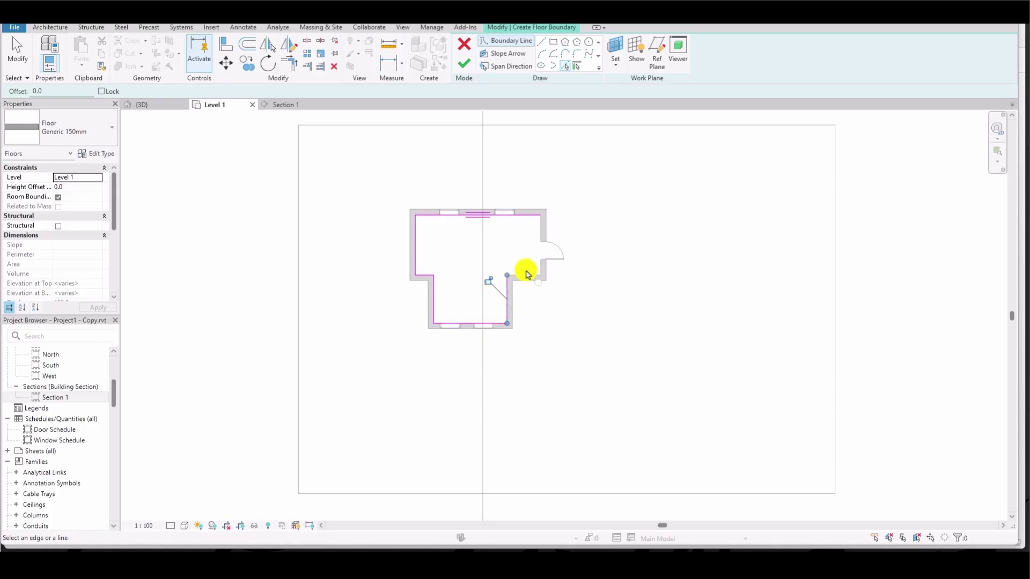
pyautogui.click(528, 278)
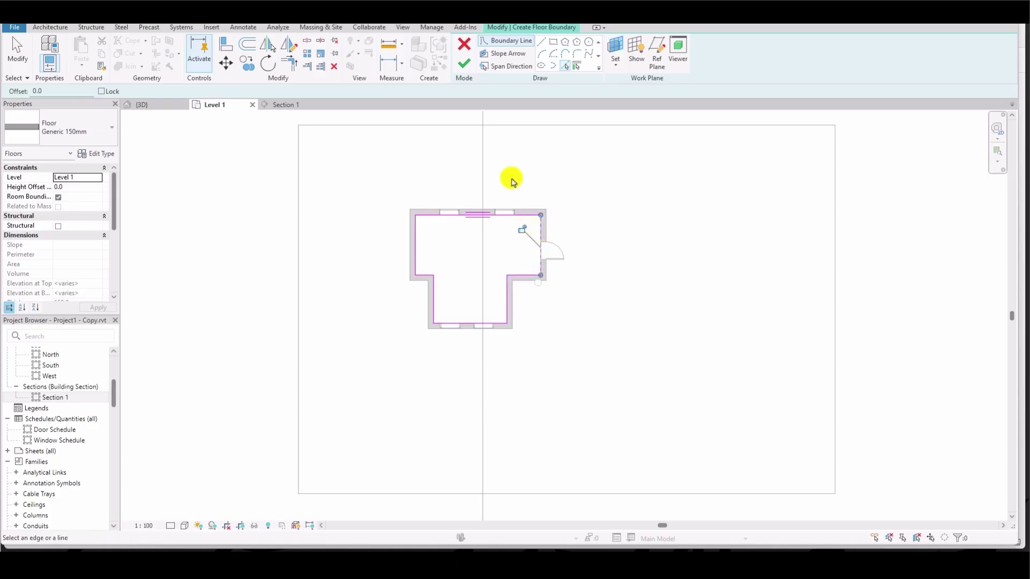
pyautogui.click(464, 64)
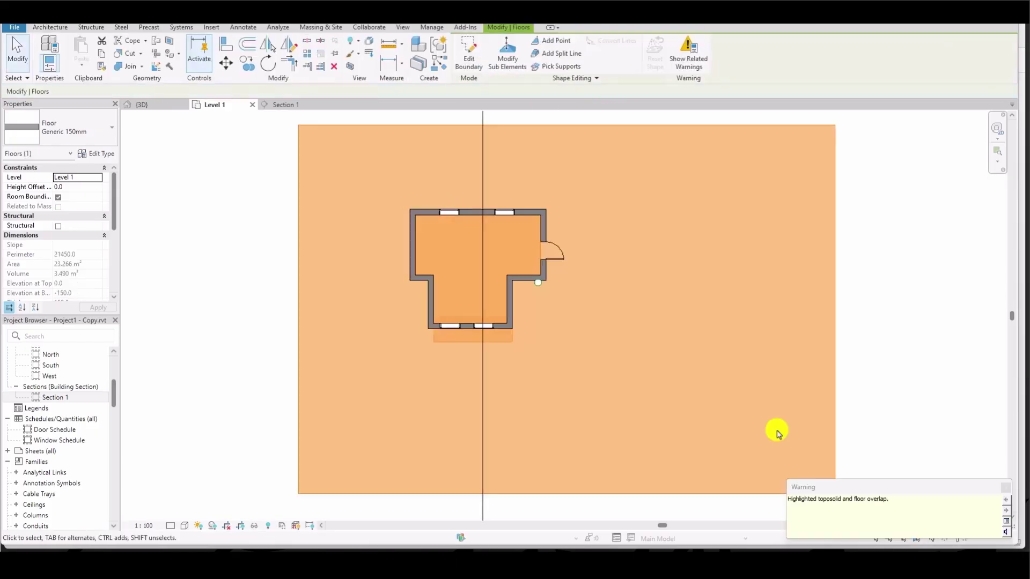
pyautogui.click(895, 269)
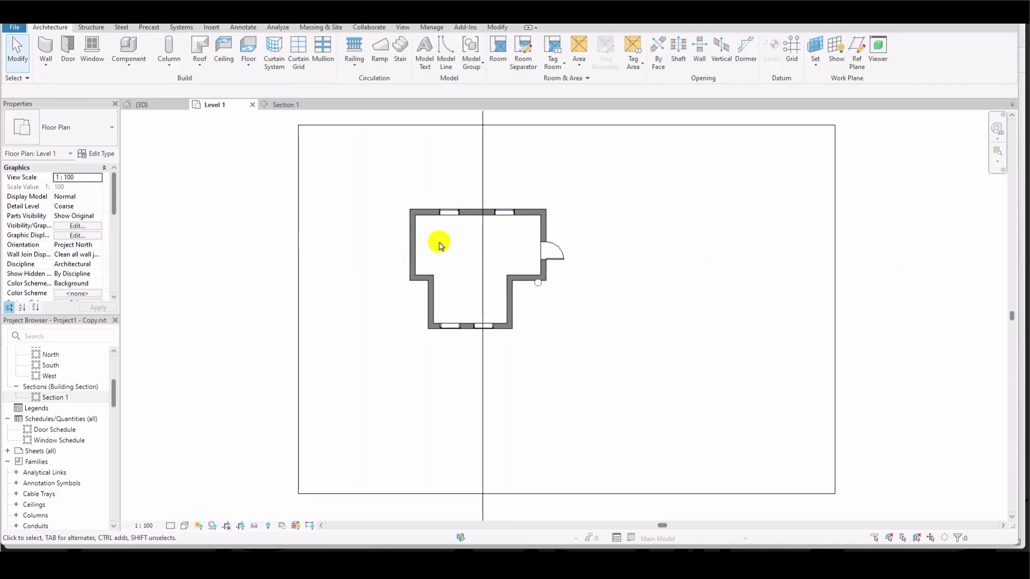
# Step: In Section 1, cut the toposolid with the house's floor using Cut Geometry and inspect the junction
pyautogui.click(274, 105)
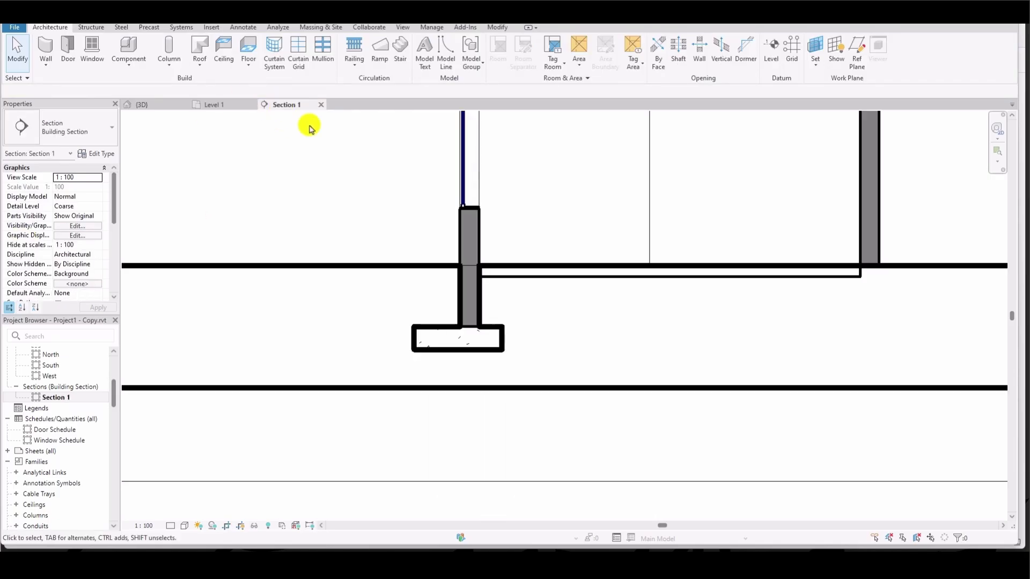
pyautogui.scroll(3, 869, 284)
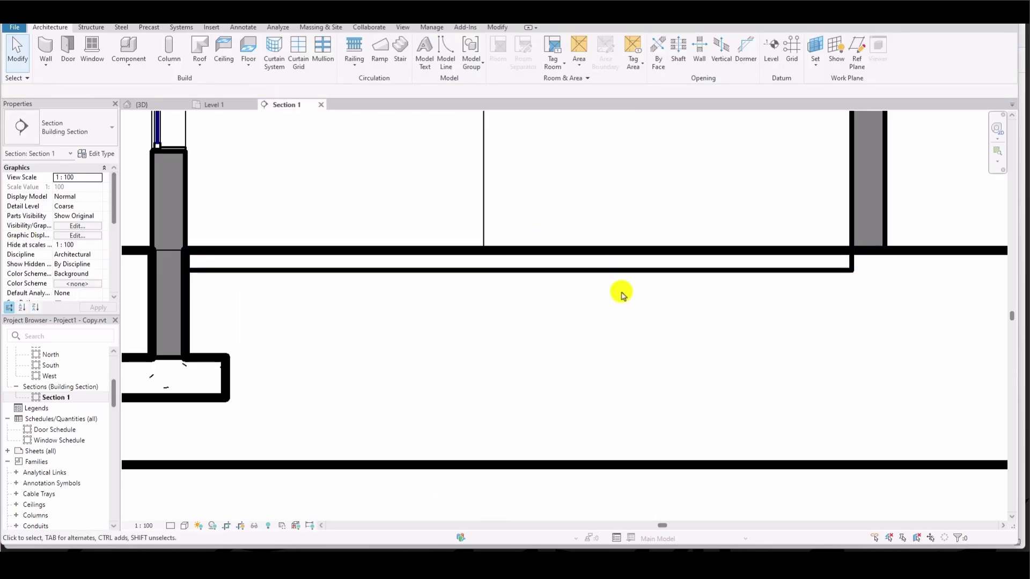
pyautogui.scroll(-1, 625, 261)
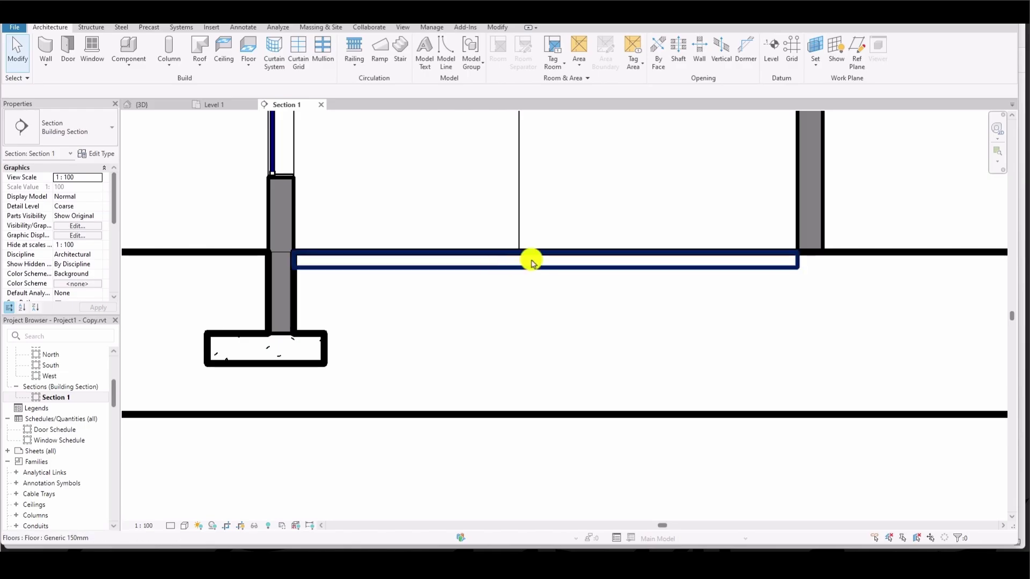
pyautogui.scroll(-1, 712, 267)
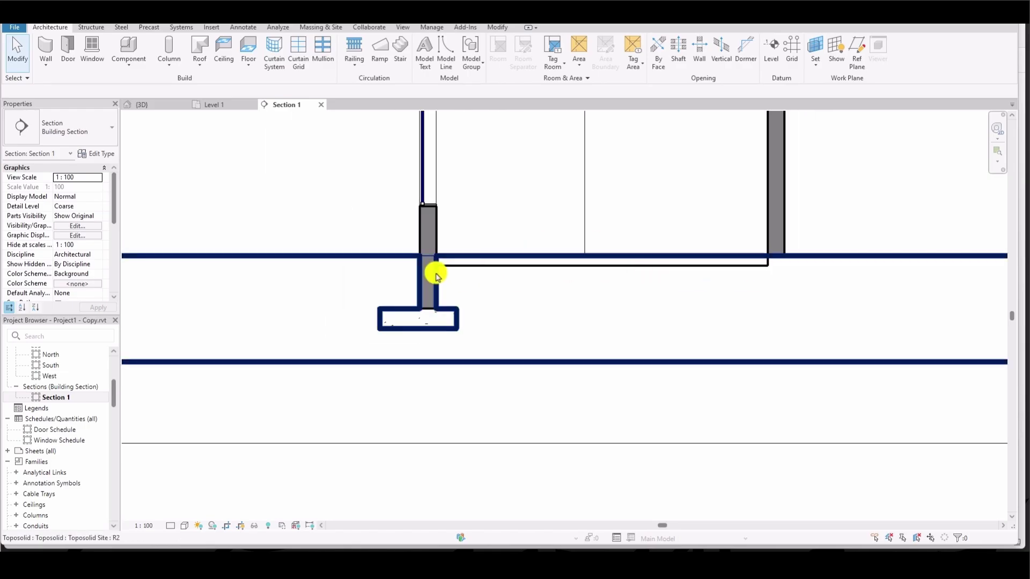
pyautogui.click(497, 27)
pyautogui.click(127, 56)
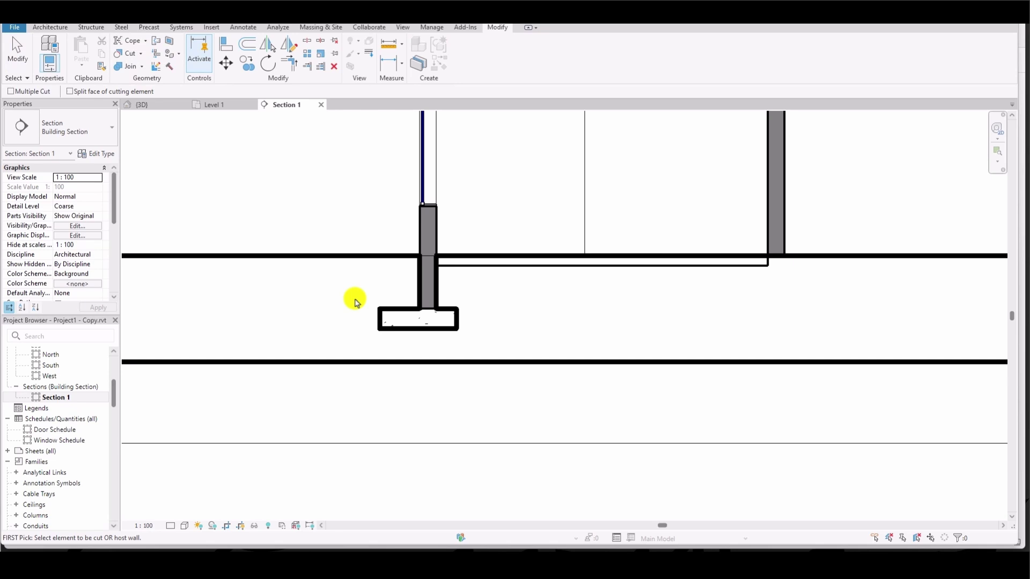
pyautogui.click(341, 258)
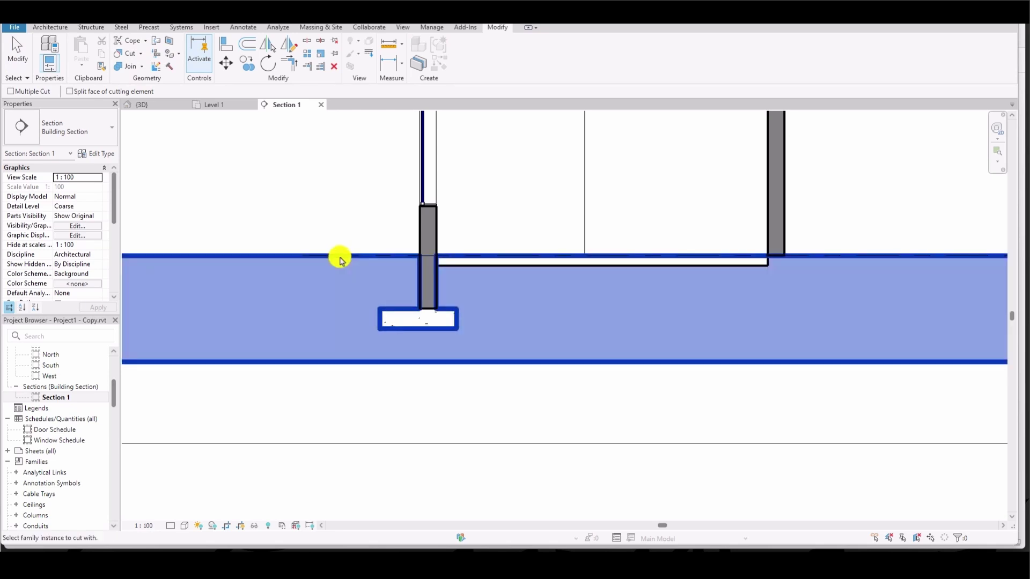
pyautogui.click(558, 266)
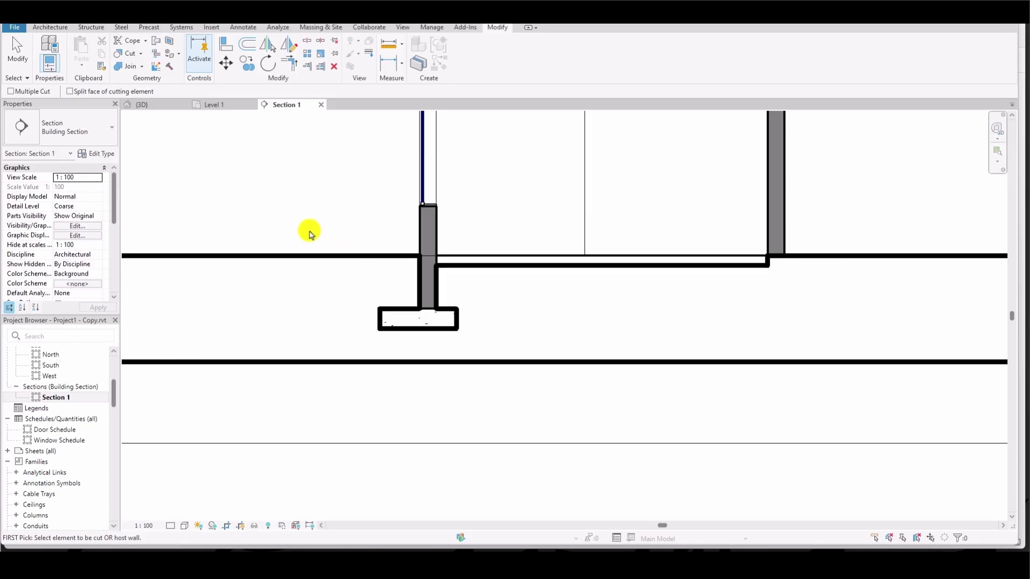
pyautogui.scroll(4, 706, 262)
pyautogui.scroll(-3, 476, 254)
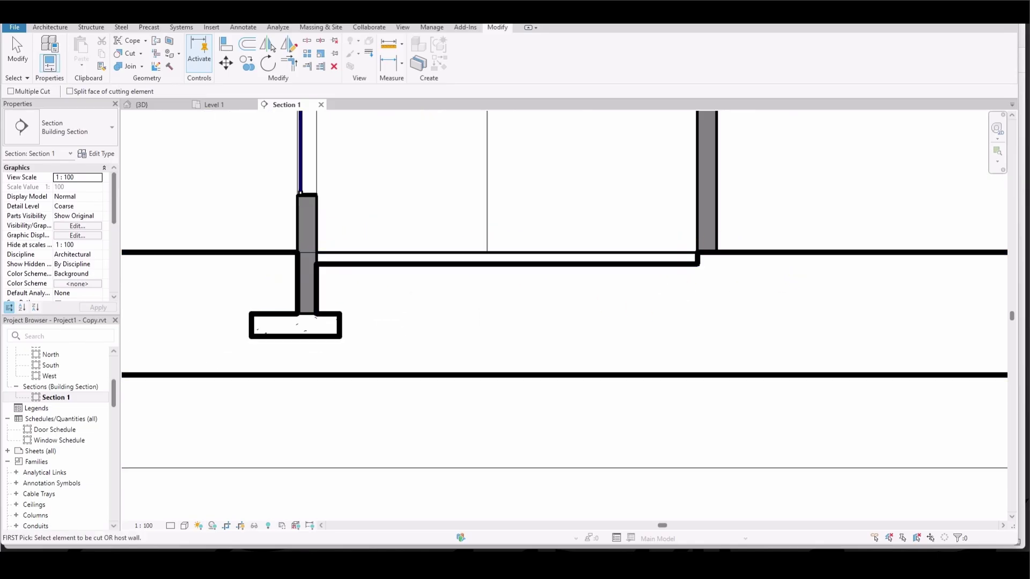
# Step: Pick the toposolid in the 3D view and examine its cuts around the house's front wall and footing
pyautogui.click(143, 104)
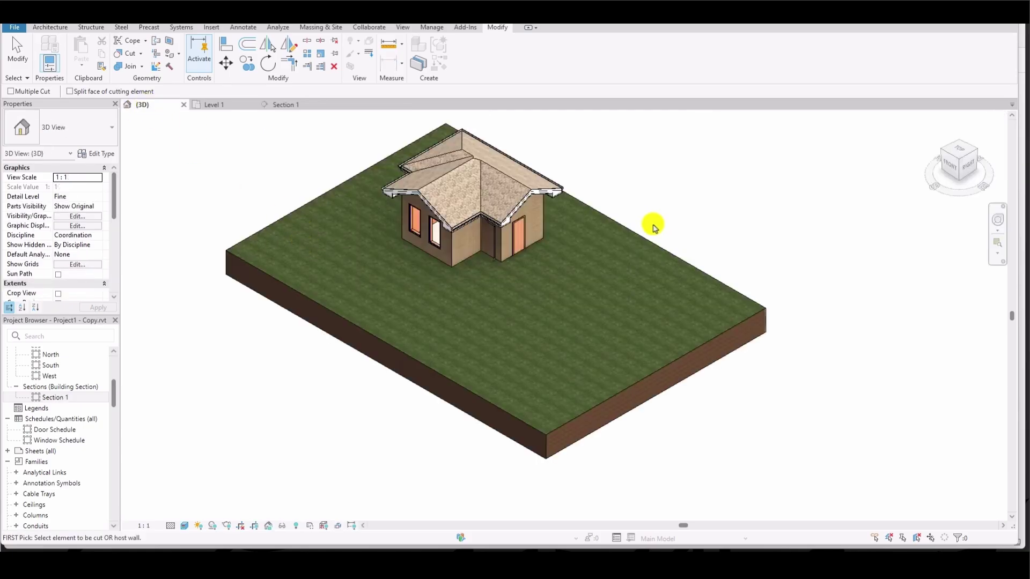
pyautogui.click(612, 219)
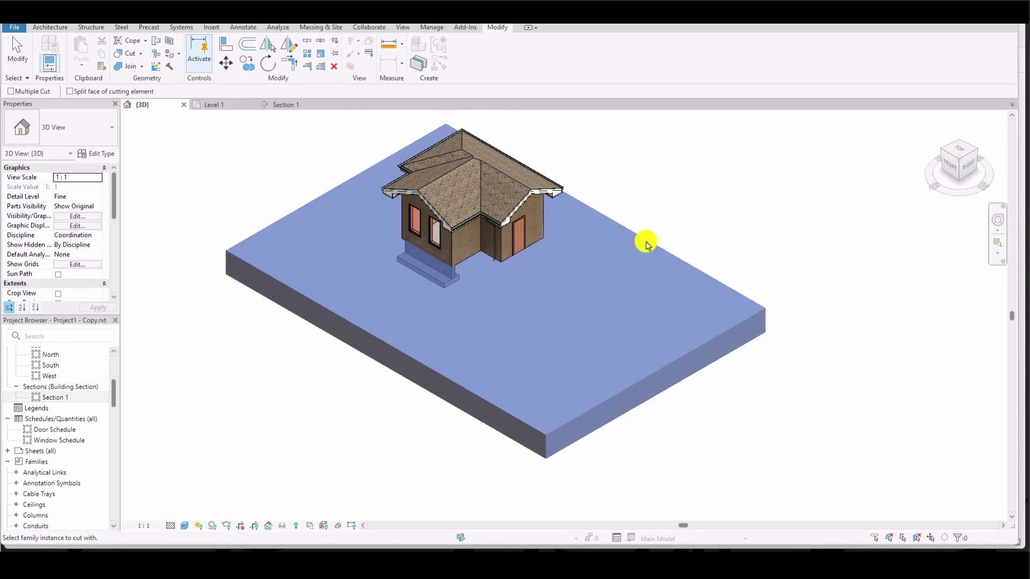
pyautogui.scroll(3, 391, 280)
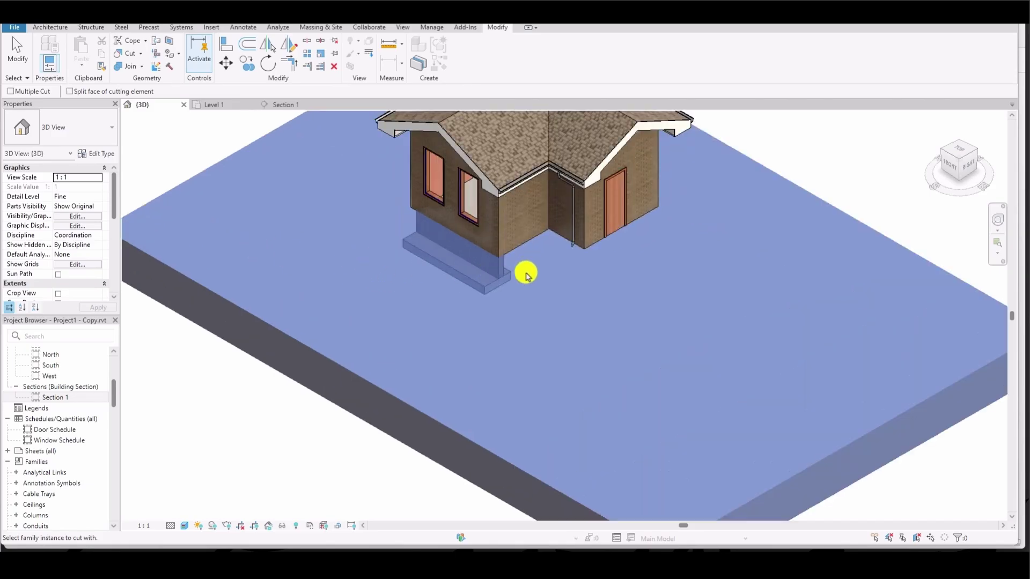
pyautogui.scroll(-4, 366, 306)
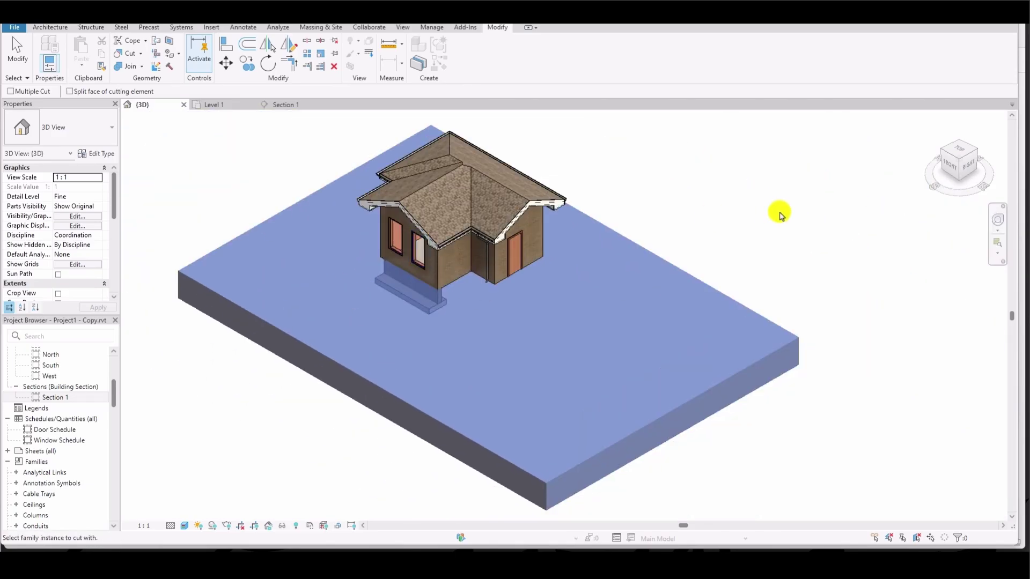